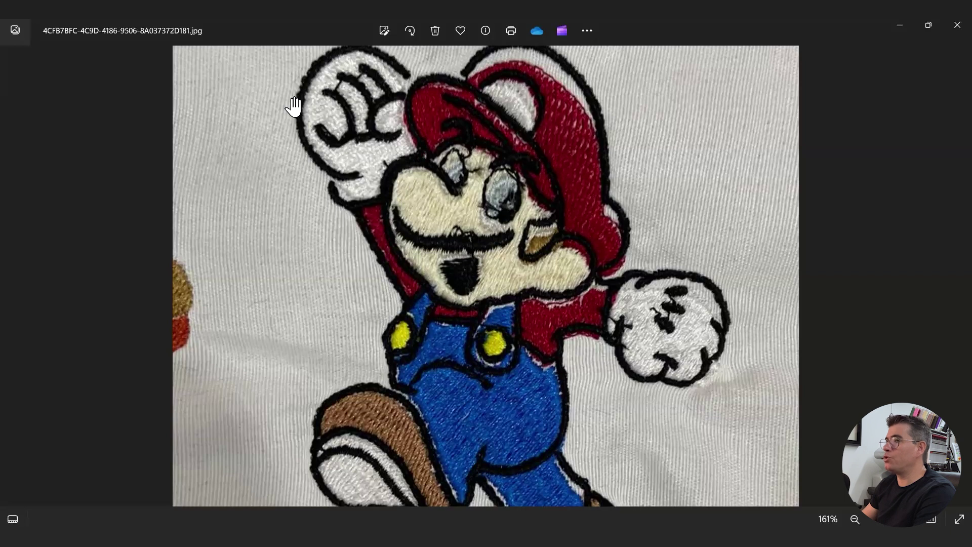
# - Examine the outlines and fills of the hat, face and gloves in the front photo of the Mario embroidery
pyautogui.scroll(2, 471, 207)
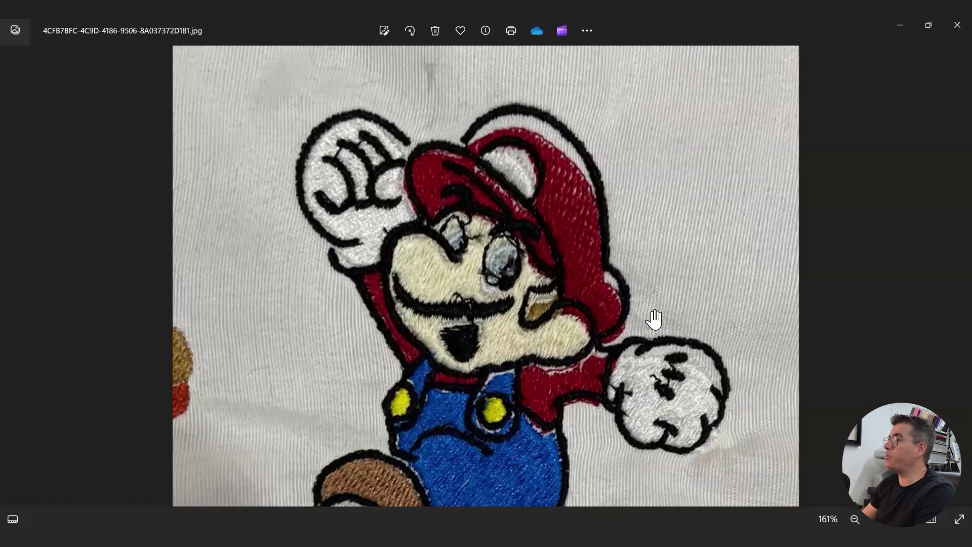
pyautogui.scroll(4, 572, 202)
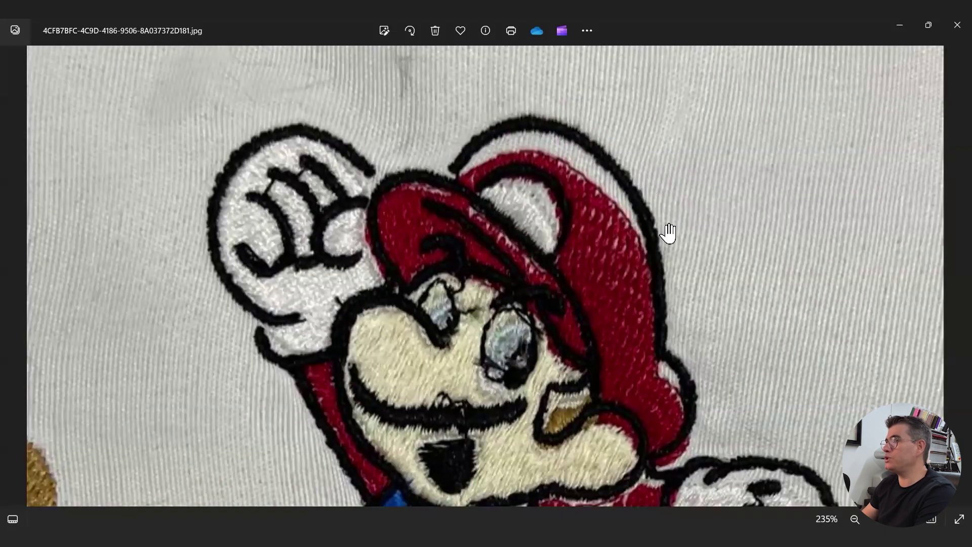
pyautogui.moveTo(537, 161); pyautogui.dragTo(537, 114)
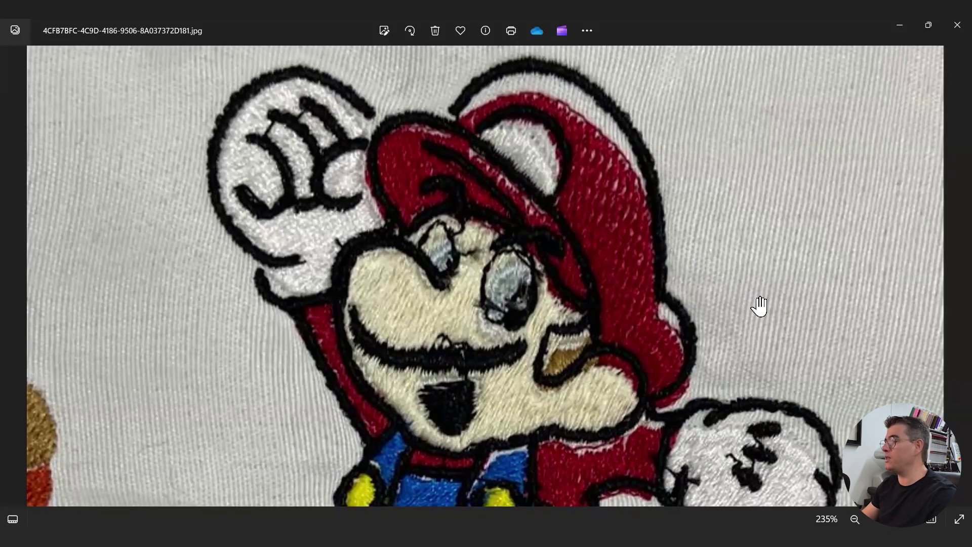
pyautogui.scroll(-3, 681, 324)
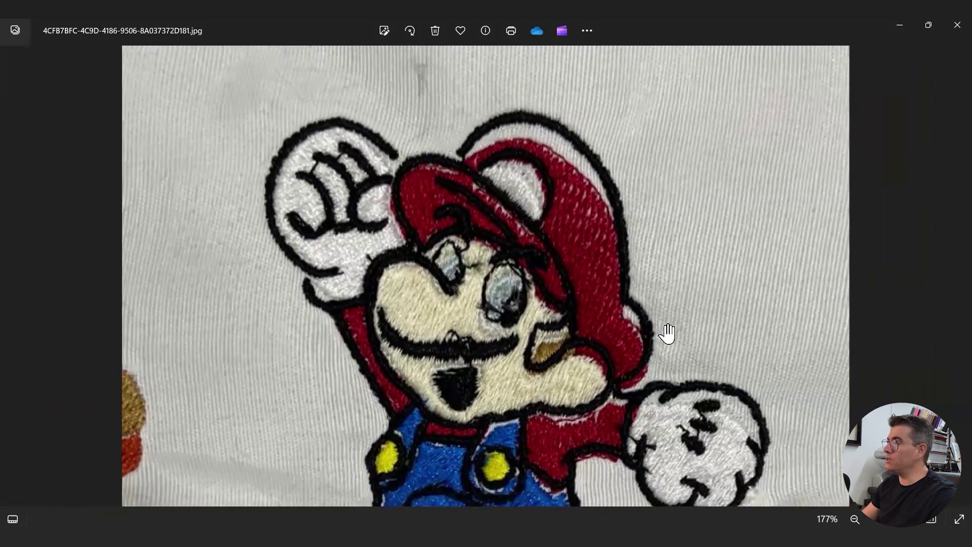
pyautogui.moveTo(568, 303); pyautogui.dragTo(531, 235)
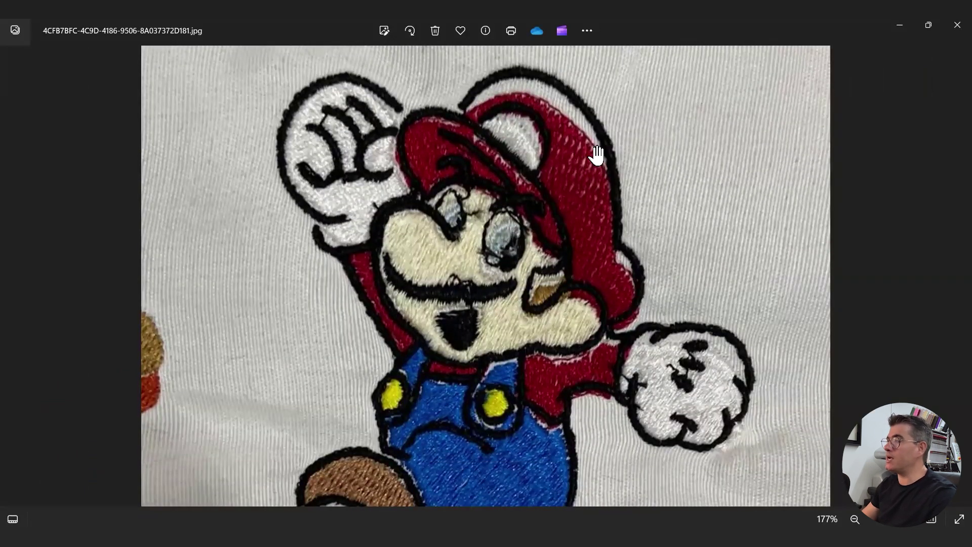
pyautogui.scroll(2, 569, 156)
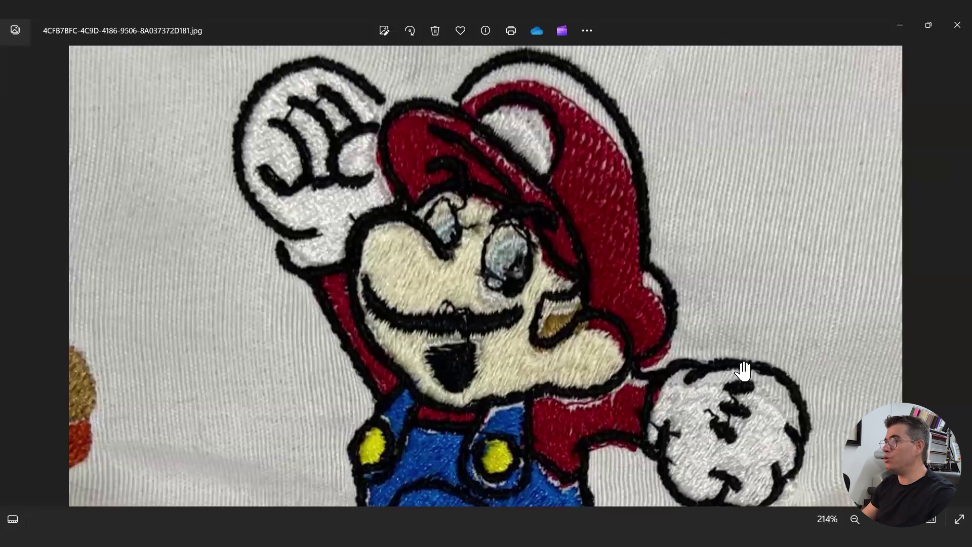
pyautogui.scroll(-1, 756, 363)
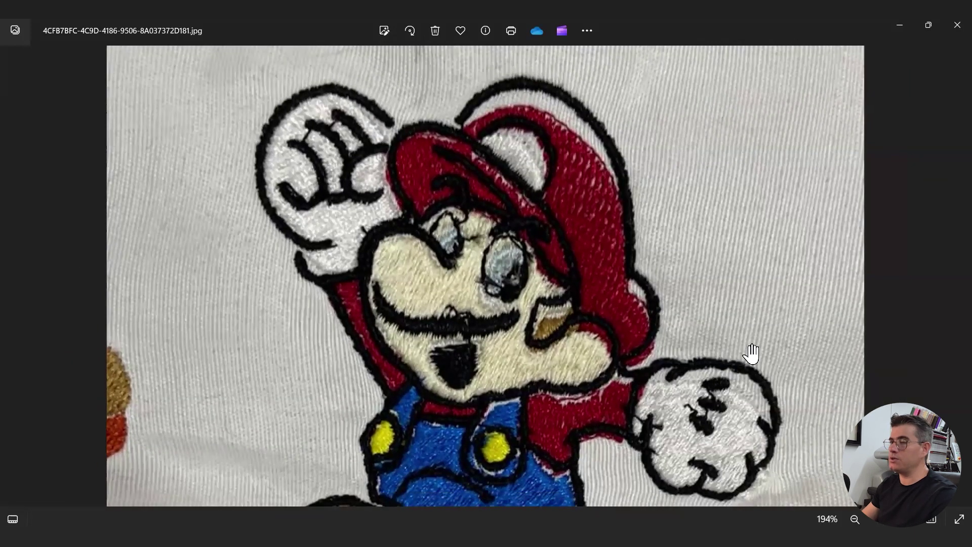
pyautogui.scroll(2, 707, 349)
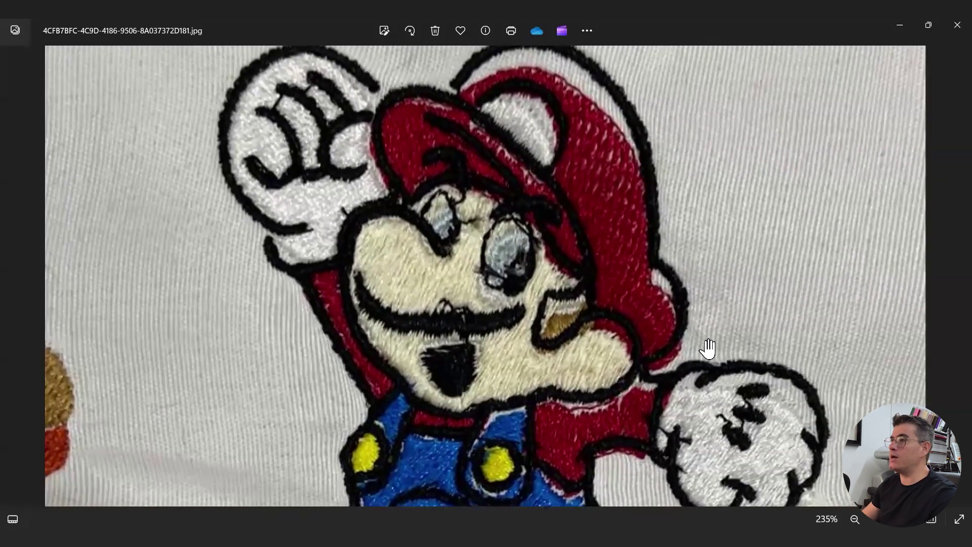
pyautogui.scroll(-2, 707, 350)
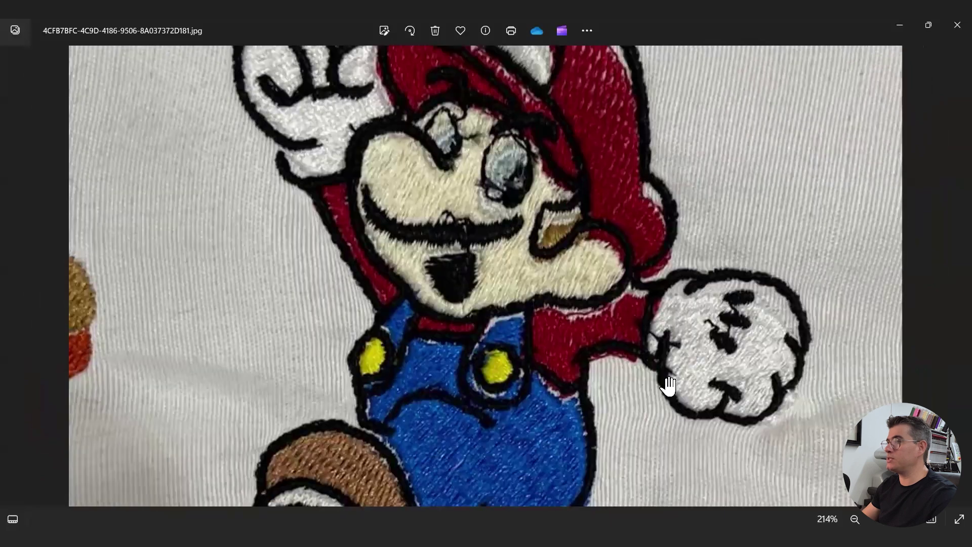
pyautogui.moveTo(668, 385); pyautogui.dragTo(759, 223)
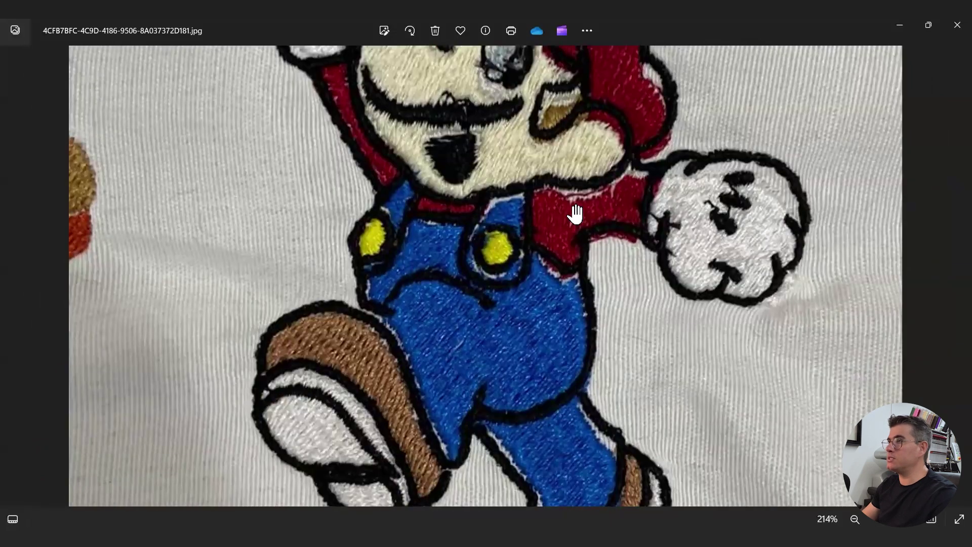
pyautogui.moveTo(576, 213); pyautogui.dragTo(576, 486)
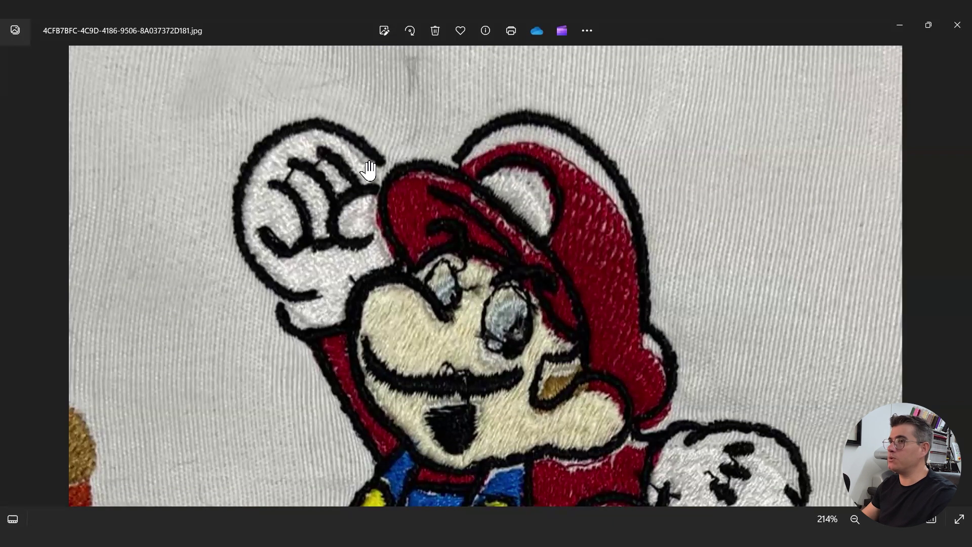
pyautogui.moveTo(535, 302); pyautogui.dragTo(521, 243)
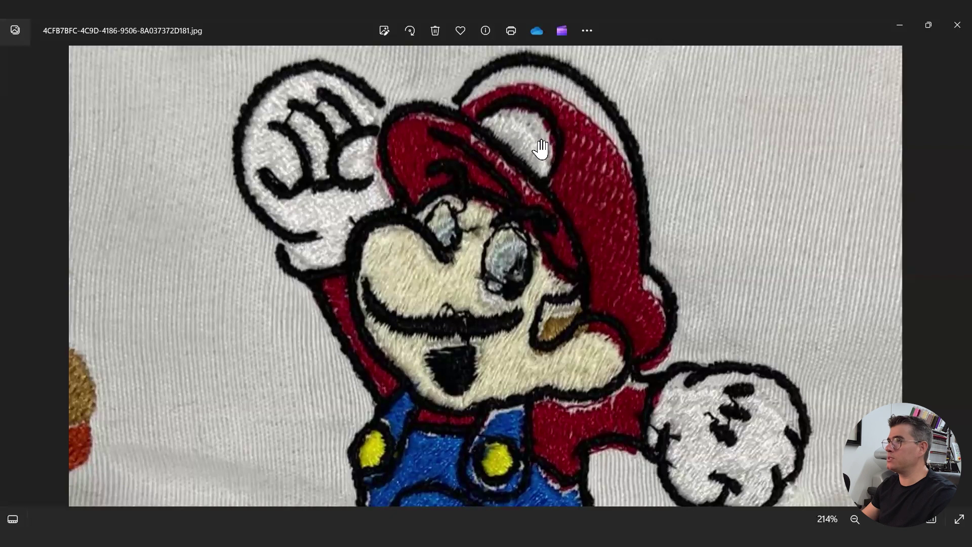
pyautogui.scroll(-2, 597, 197)
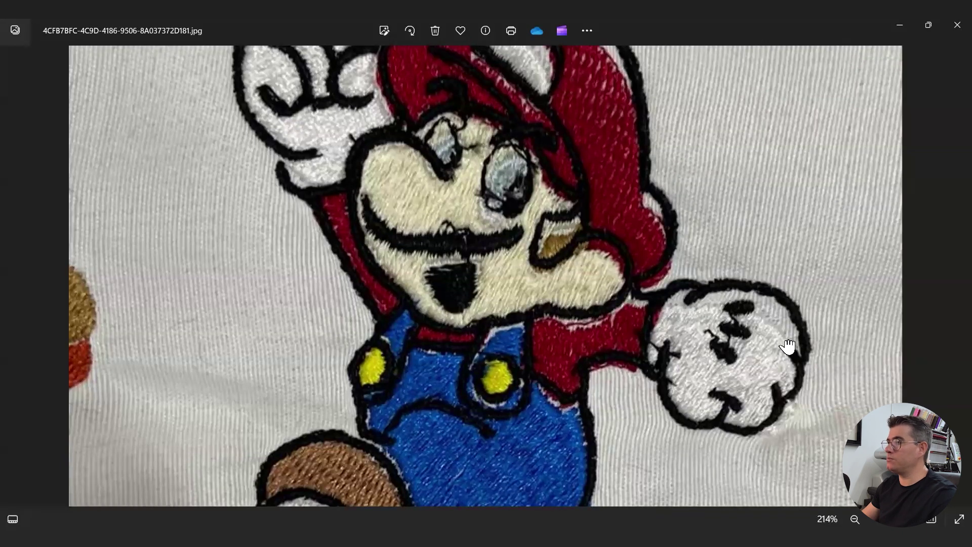
# - Inspect the overalls, legs and shoes in the front photo, finishing with the whole embroidery in view
pyautogui.scroll(-4, 787, 346)
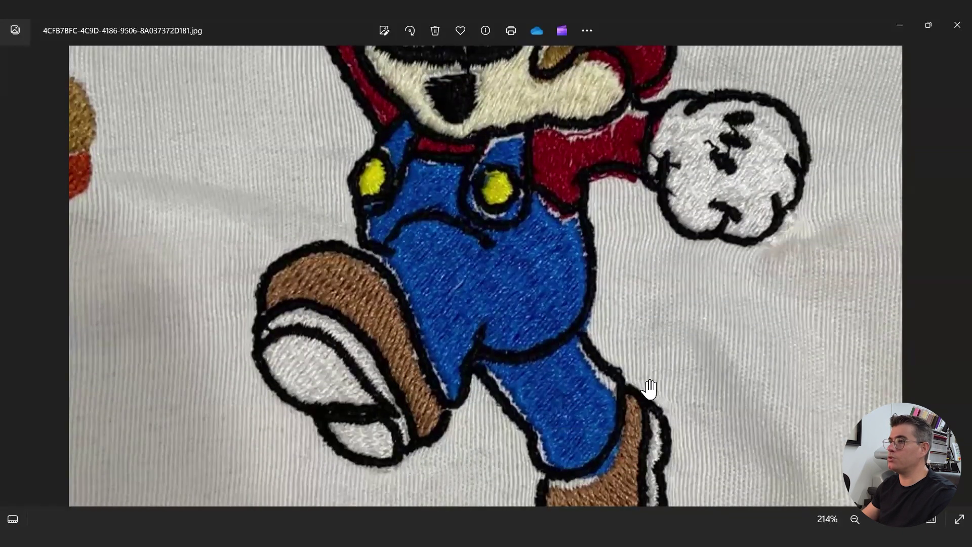
pyautogui.scroll(-2, 648, 372)
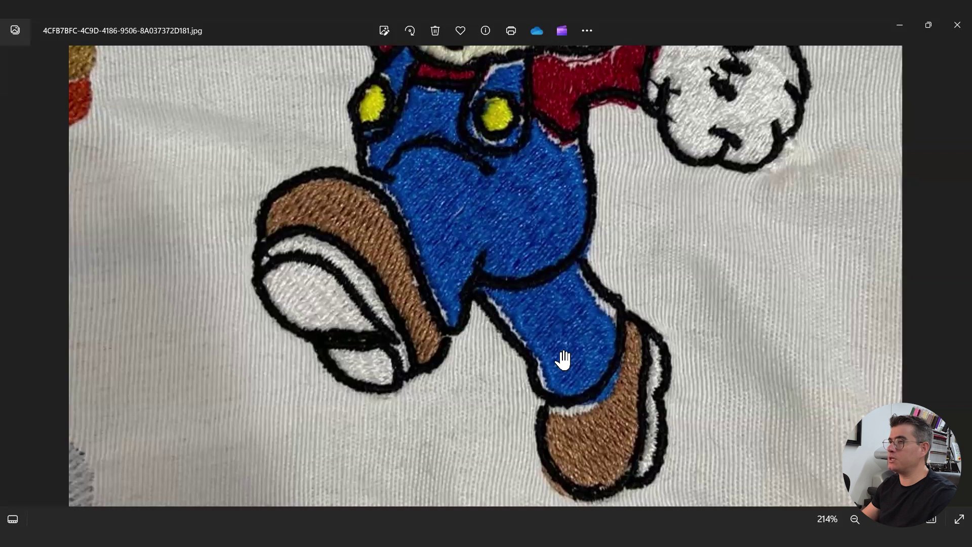
pyautogui.scroll(2, 602, 421)
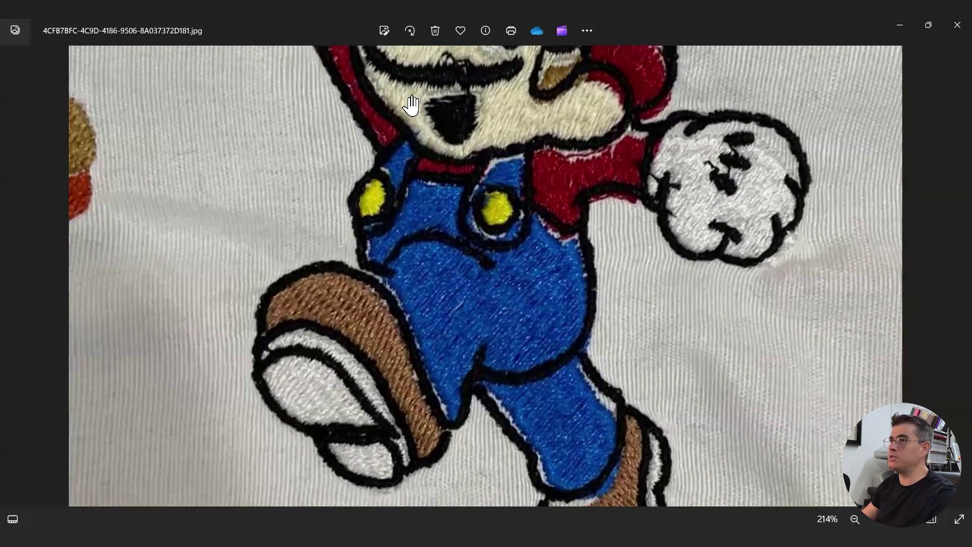
pyautogui.scroll(2, 416, 217)
pyautogui.scroll(-3, 512, 228)
pyautogui.scroll(-3, 611, 228)
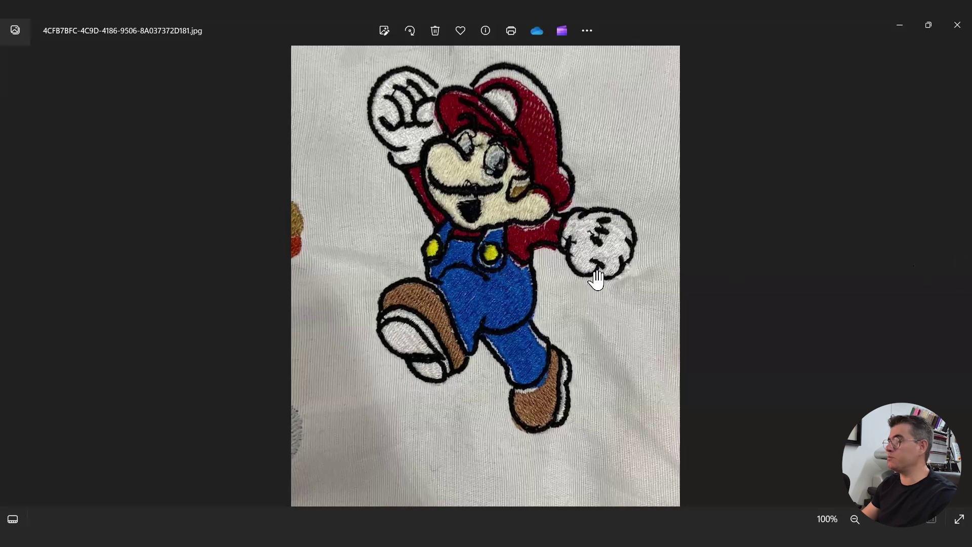
# - Open the photo of the embroidery's reverse side and examine the thread tension across the head, gloves, overalls and shoes
pyautogui.click(960, 275)
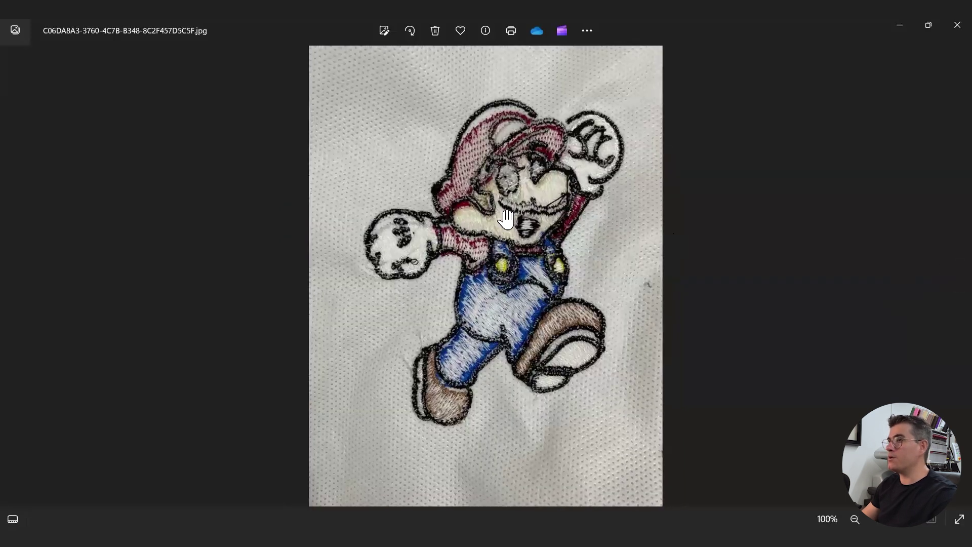
pyautogui.scroll(1, 527, 233)
pyautogui.moveTo(551, 251); pyautogui.dragTo(563, 319)
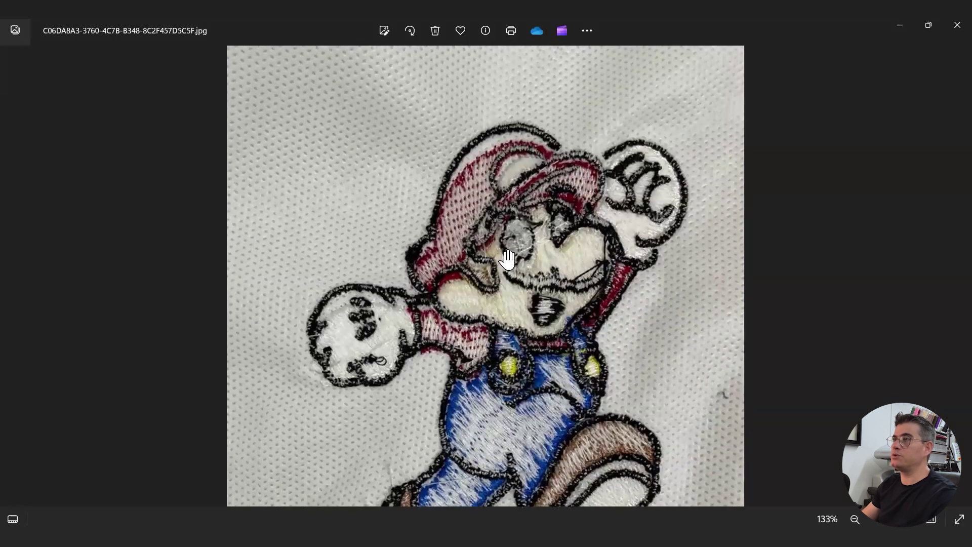
pyautogui.scroll(2, 503, 225)
pyautogui.moveTo(501, 221); pyautogui.dragTo(328, 253)
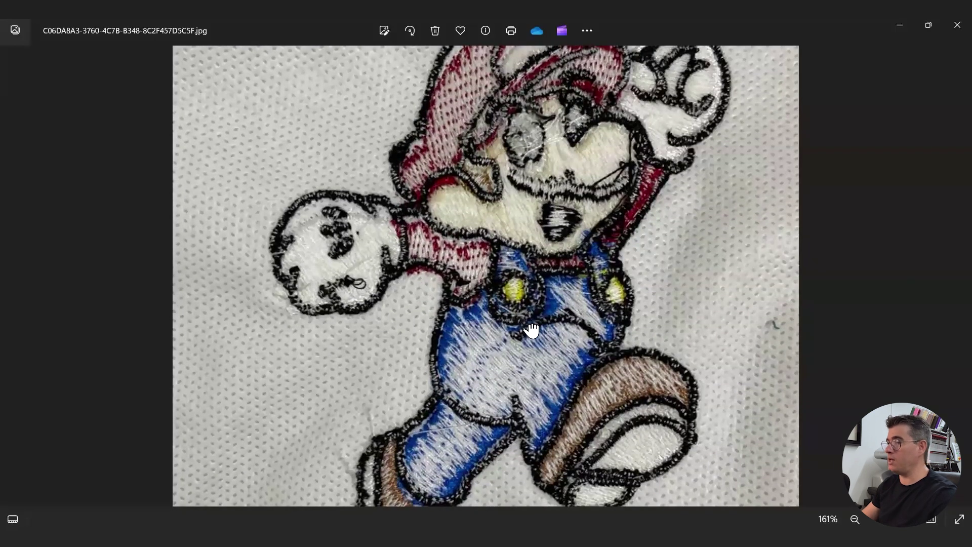
pyautogui.moveTo(530, 330); pyautogui.dragTo(549, 320)
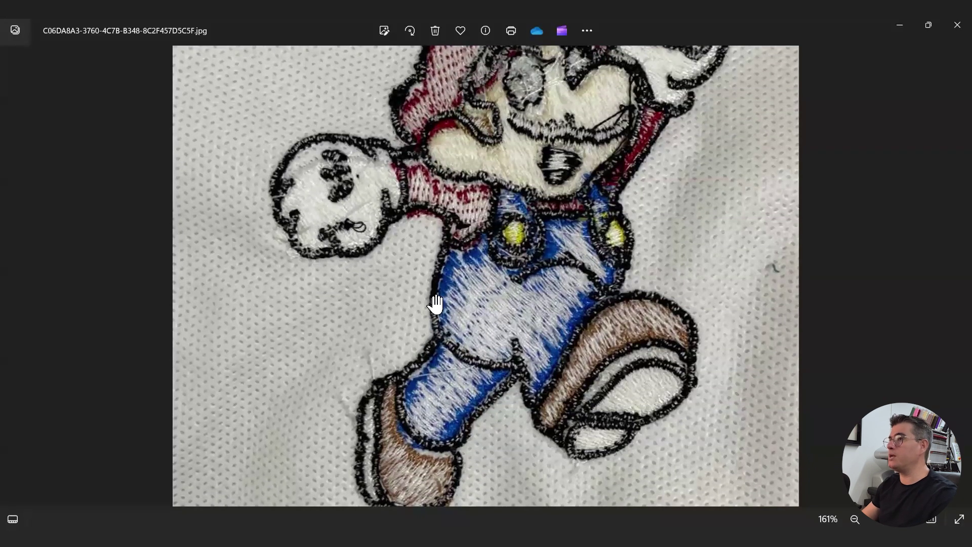
pyautogui.moveTo(542, 329); pyautogui.dragTo(533, 289)
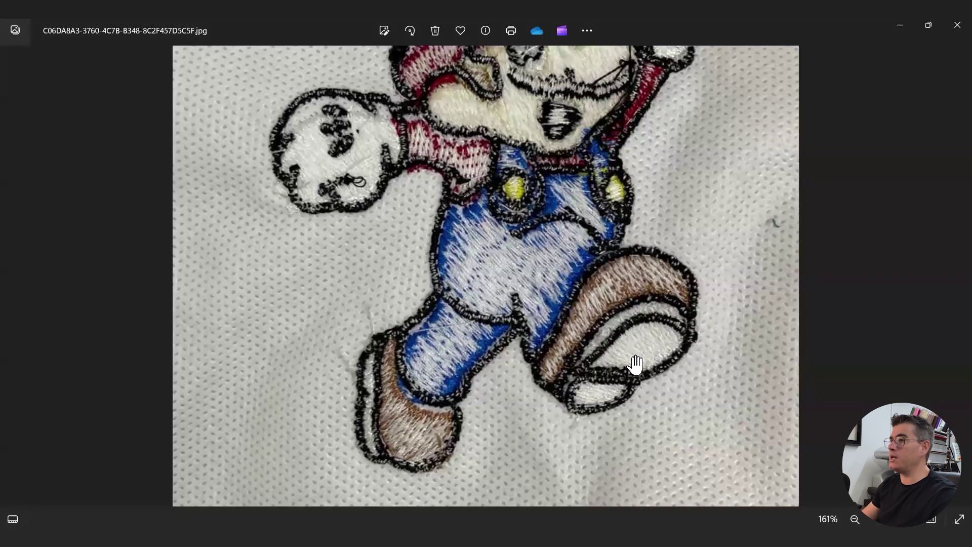
pyautogui.scroll(5, 526, 235)
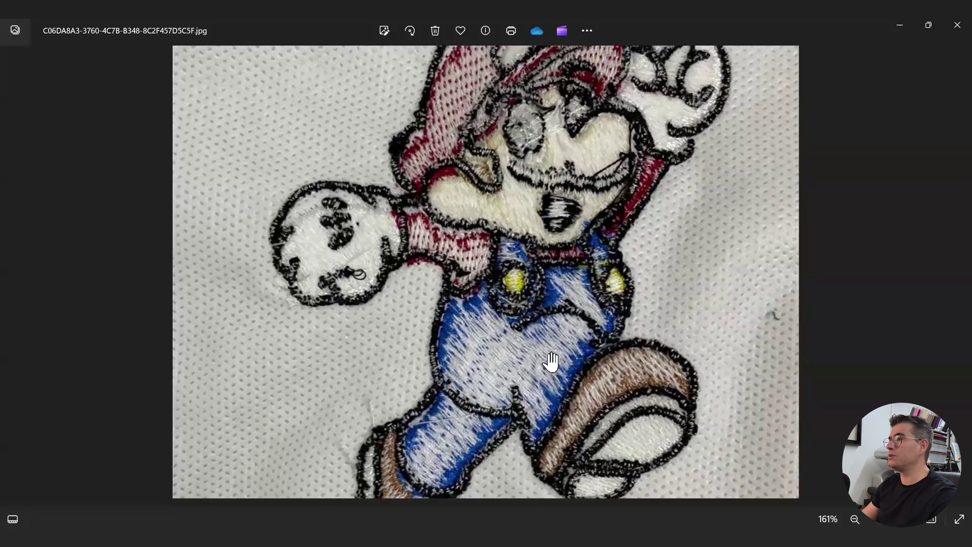
pyautogui.scroll(-3, 397, 235)
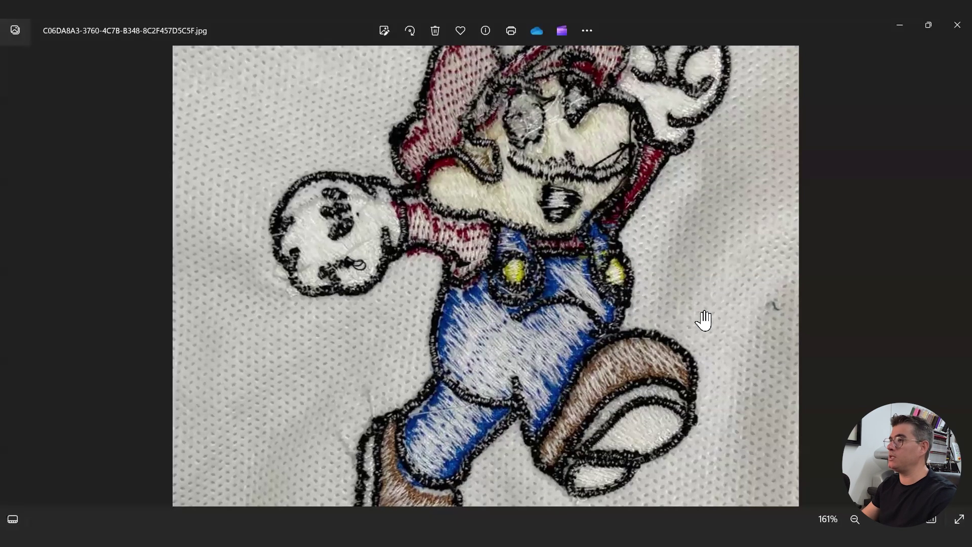
pyautogui.scroll(2, 580, 306)
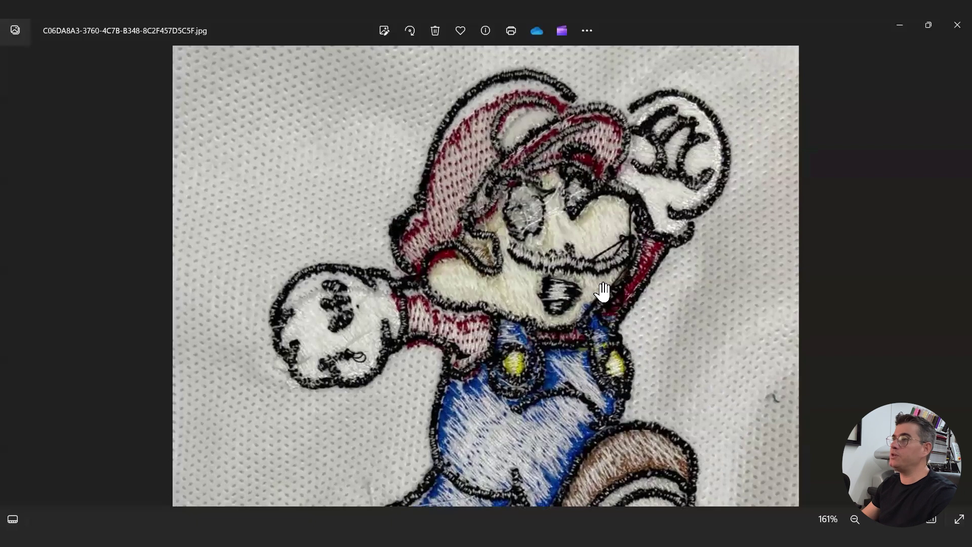
pyautogui.scroll(-2, 593, 222)
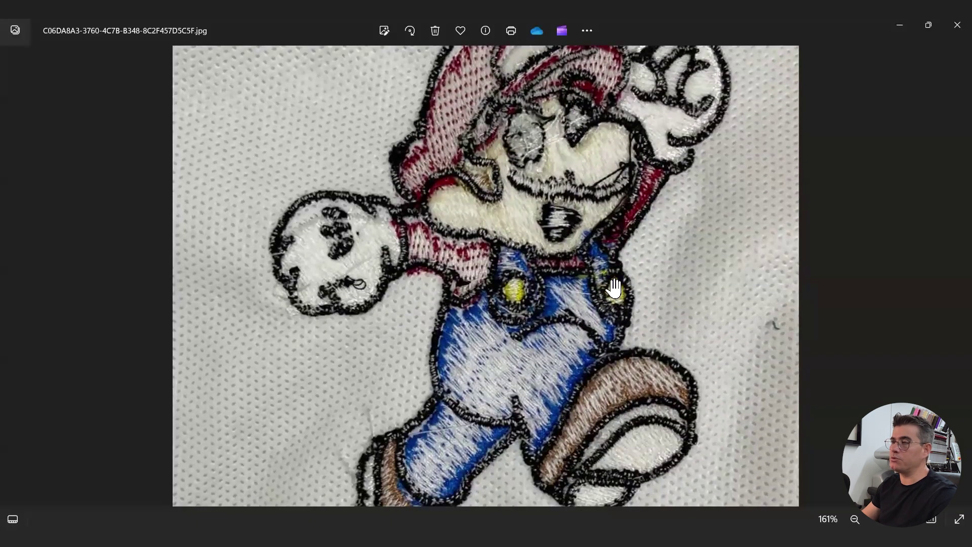
pyautogui.scroll(-1, 618, 369)
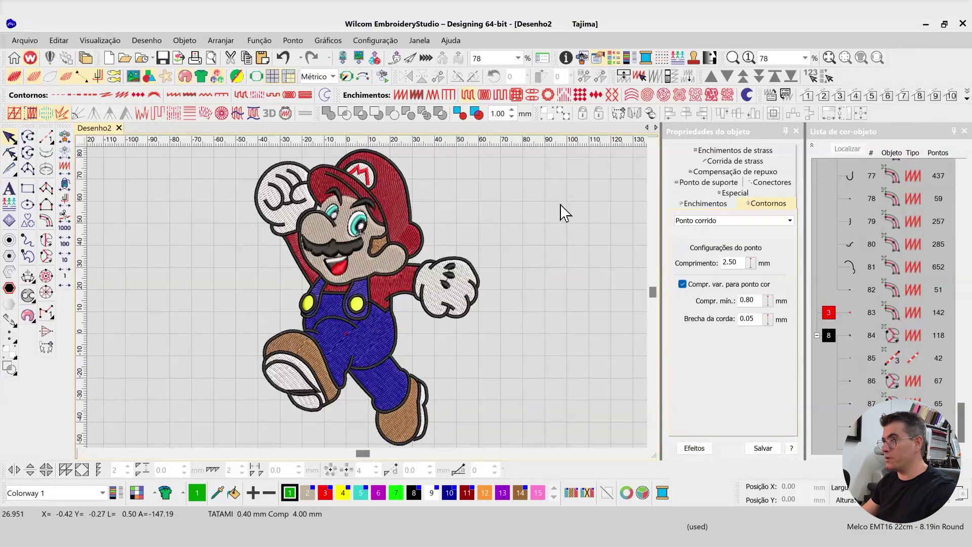
# - Collapse the color-object list into color blocks and review the design's sequence from the first block
pyautogui.click(812, 146)
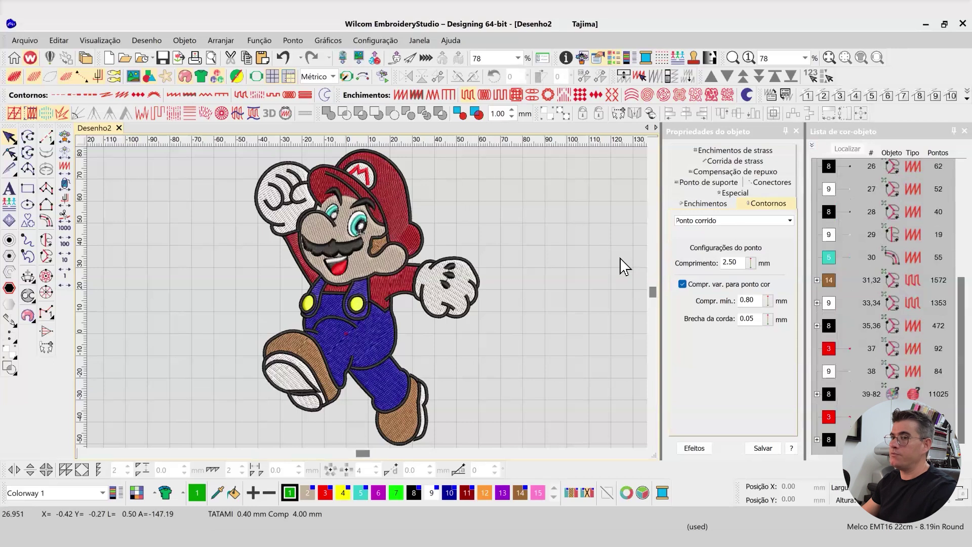
pyautogui.hscroll(3, 602, 286)
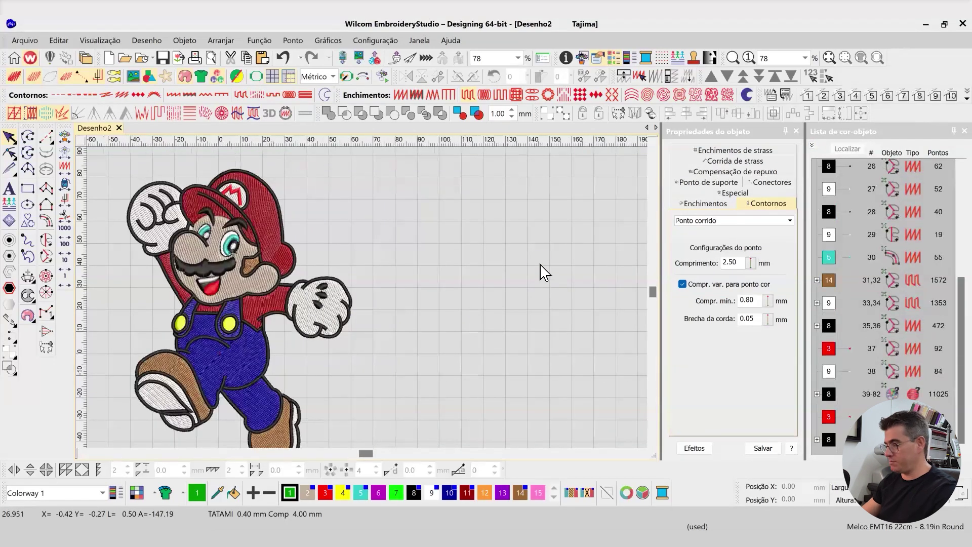
pyautogui.press('0')
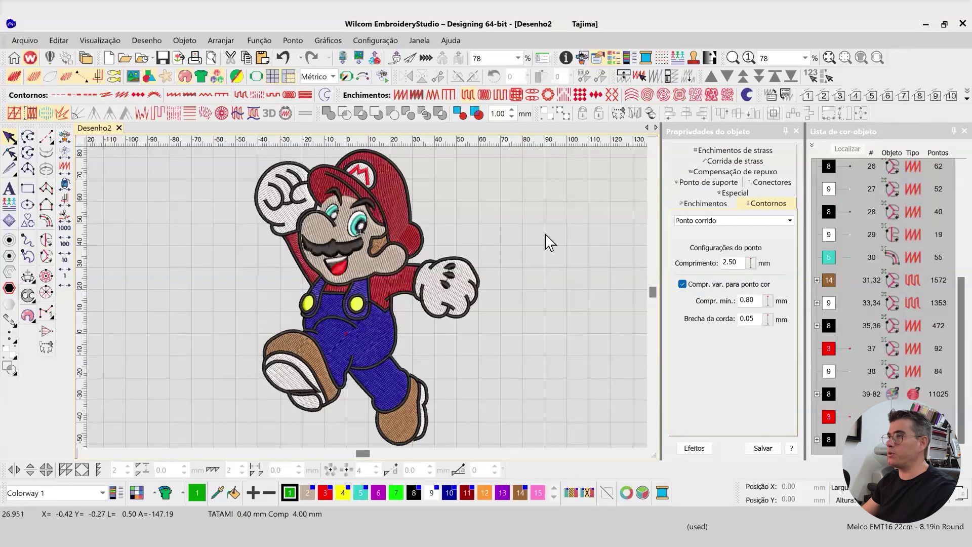
pyautogui.scroll(3, 939, 302)
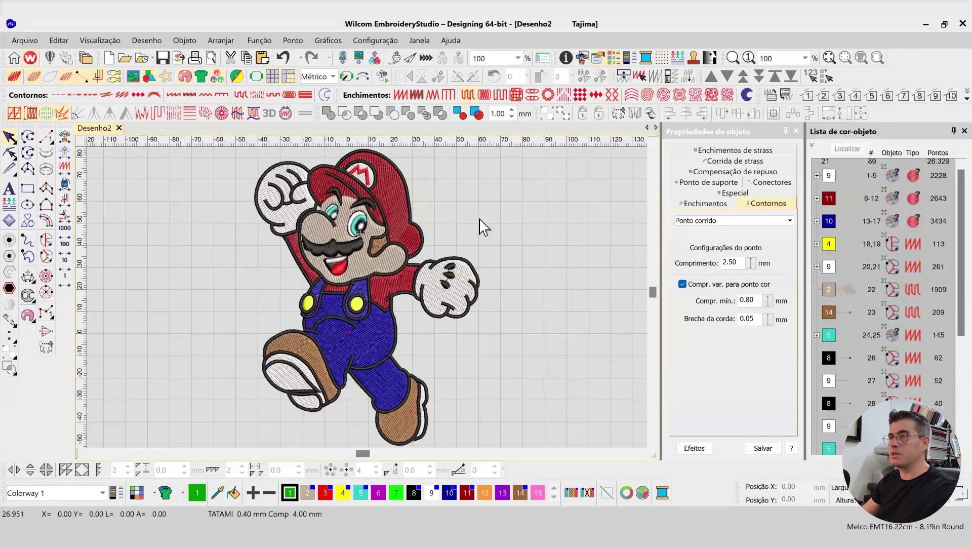
pyautogui.click(505, 222)
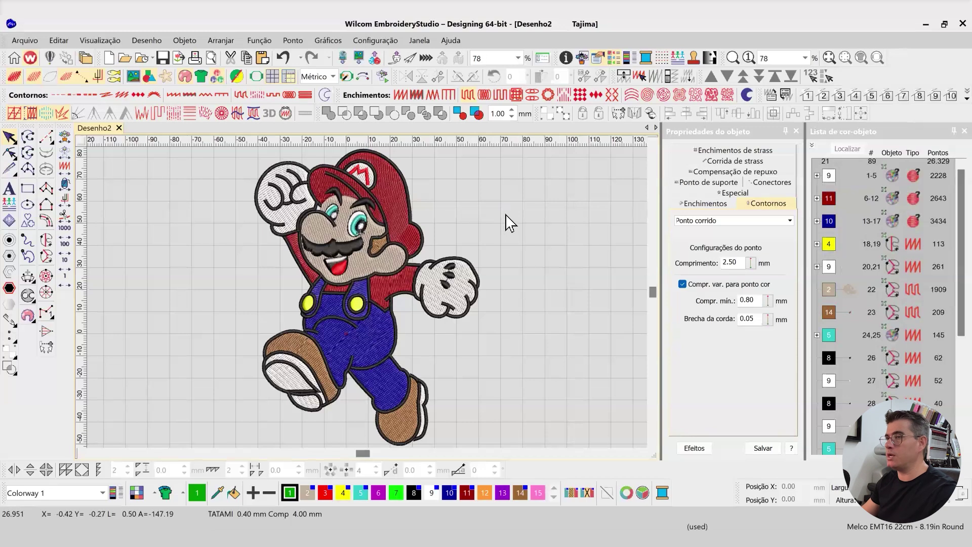
# - Select all objects of the Mario design
pyautogui.hotkey('ctrl', 'a')
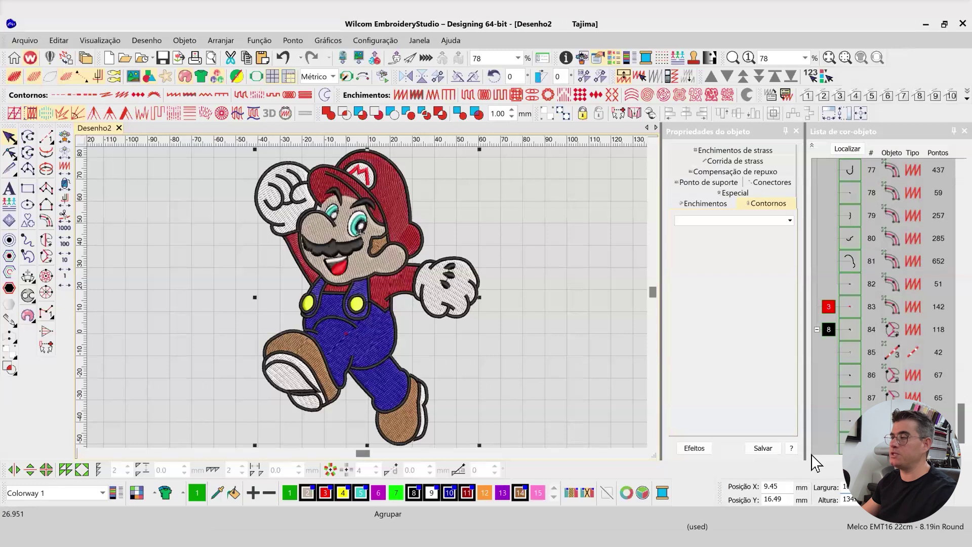
pyautogui.click(578, 283)
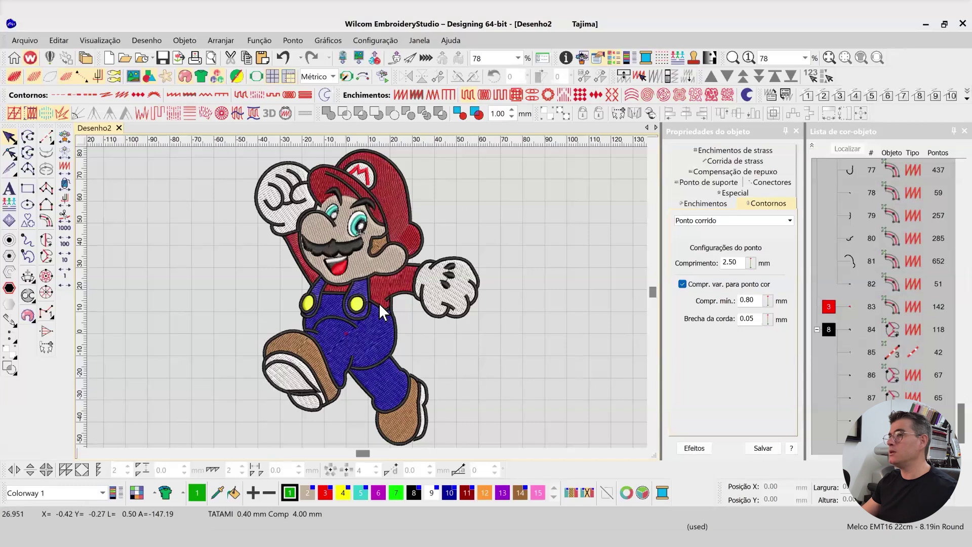
pyautogui.click(463, 307)
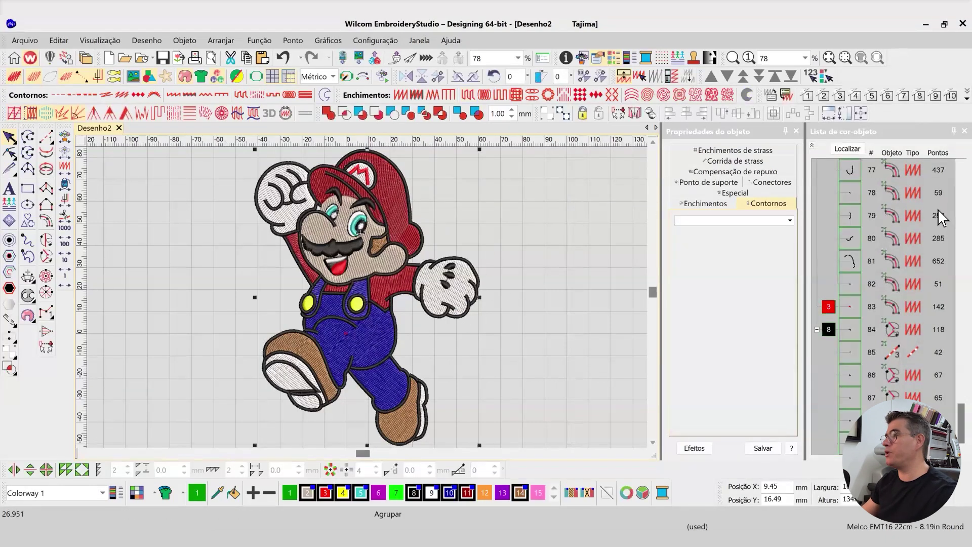
# - Select every object in the Mario design and ungroup them all
pyautogui.press('Escape')
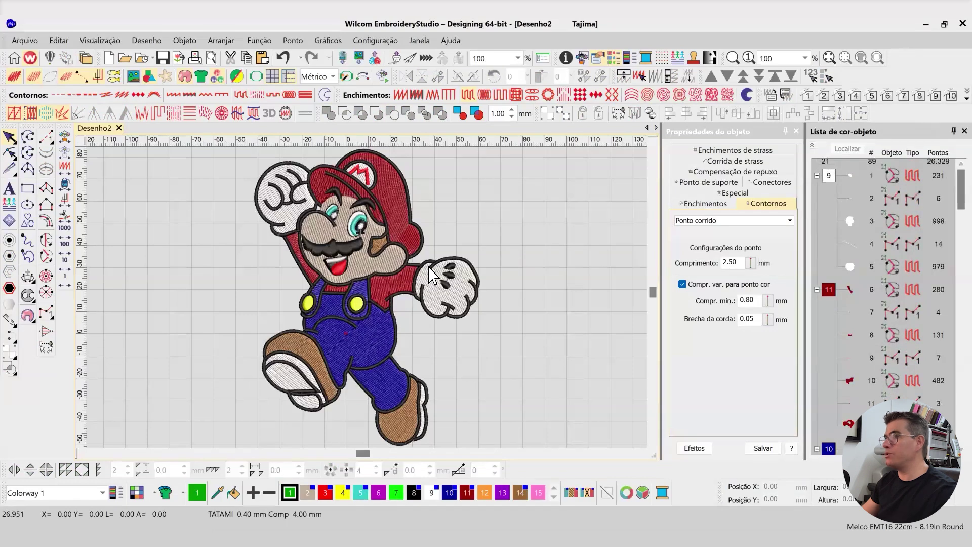
pyautogui.hotkey('ctrl', 'a')
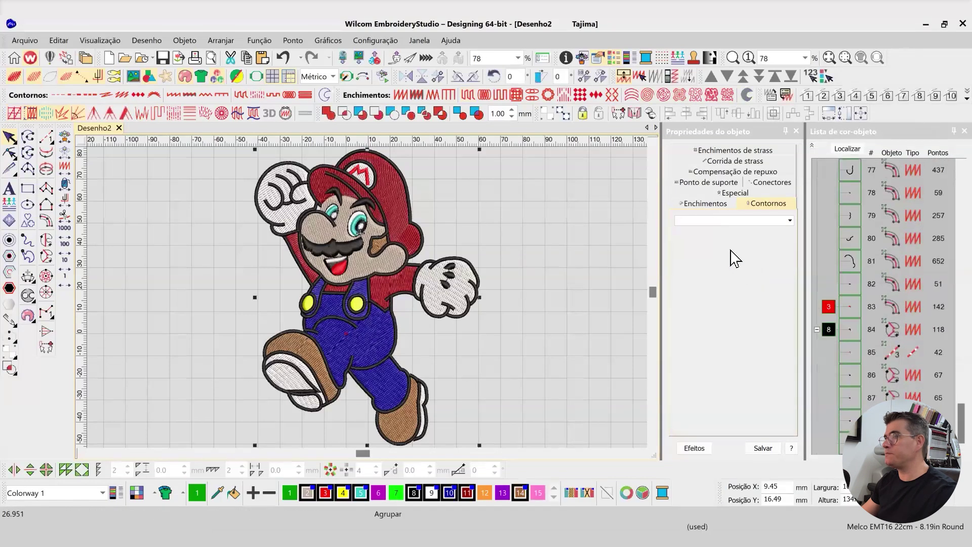
pyautogui.click(562, 119)
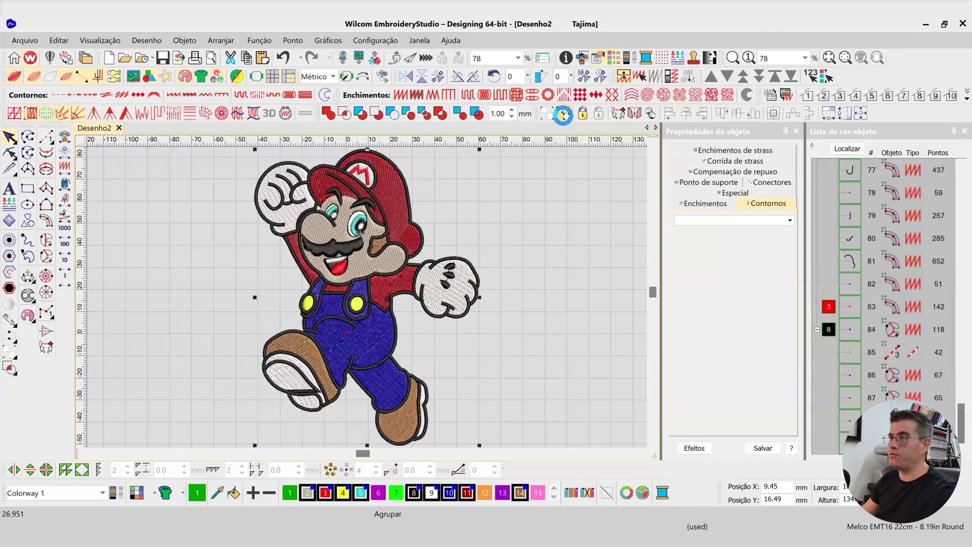
# - Collapse the color-object list again and examine the order of the color blocks from start to end
pyautogui.click(845, 204)
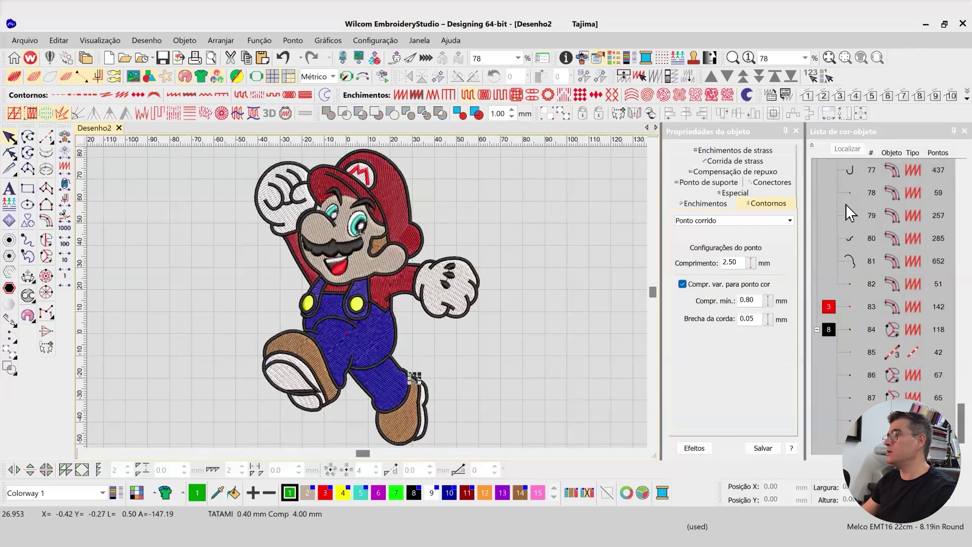
pyautogui.click(812, 146)
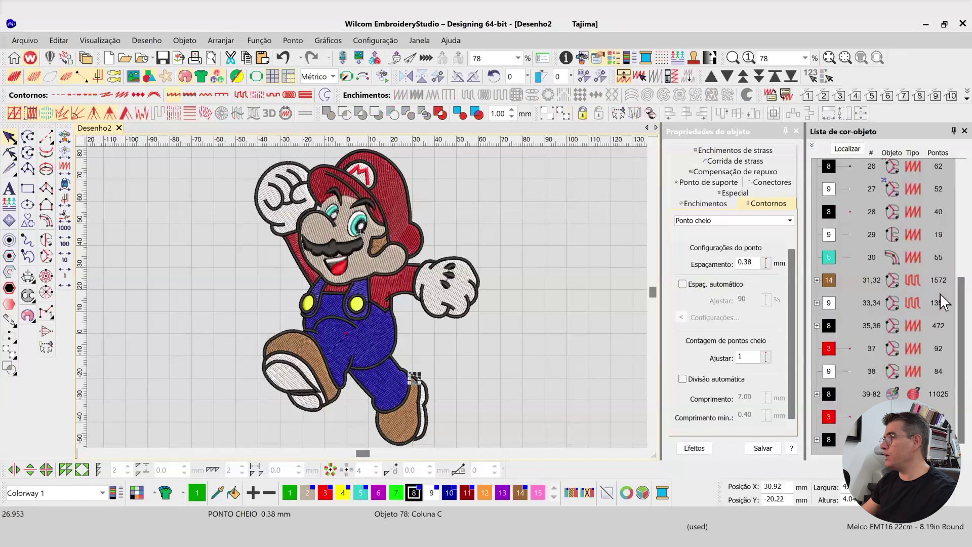
pyautogui.scroll(3, 941, 304)
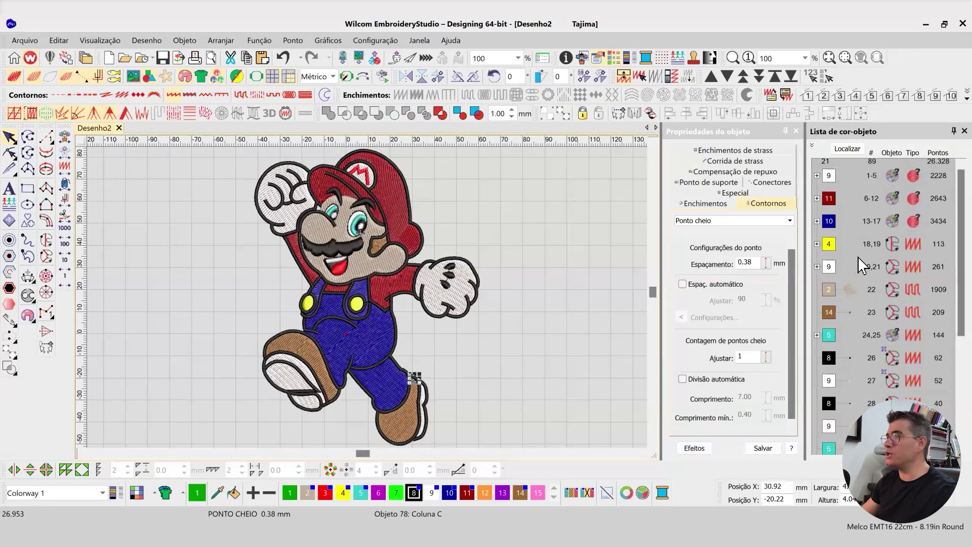
pyautogui.click(587, 234)
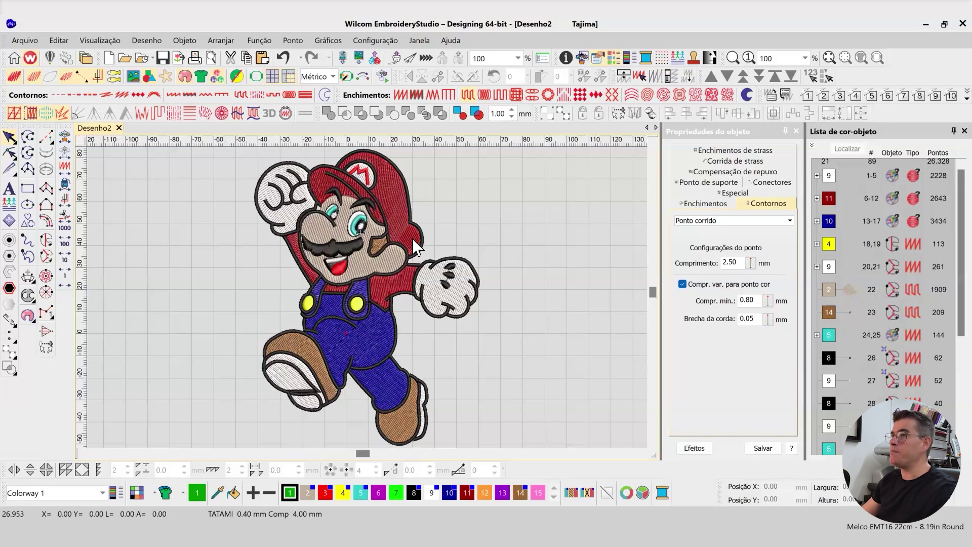
pyautogui.scroll(-3, 940, 240)
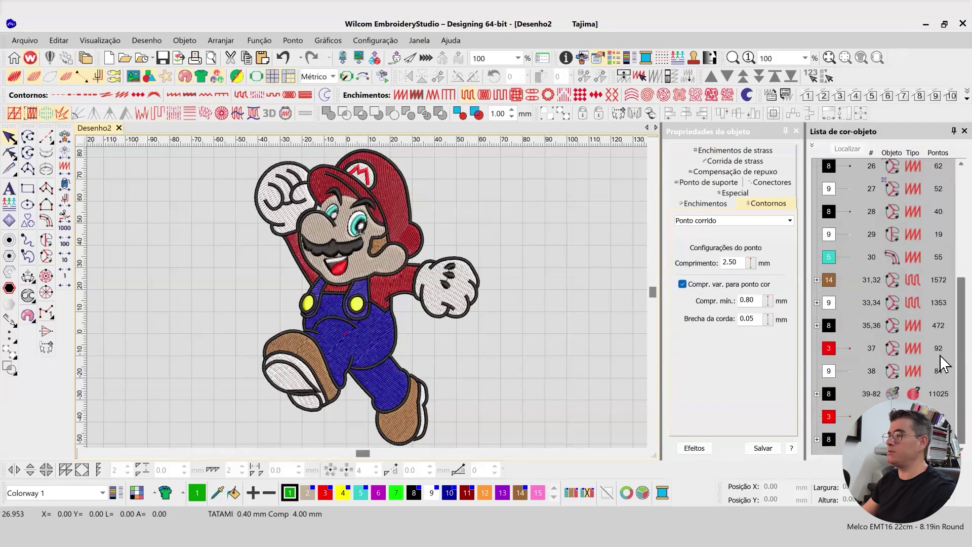
pyautogui.scroll(3, 940, 334)
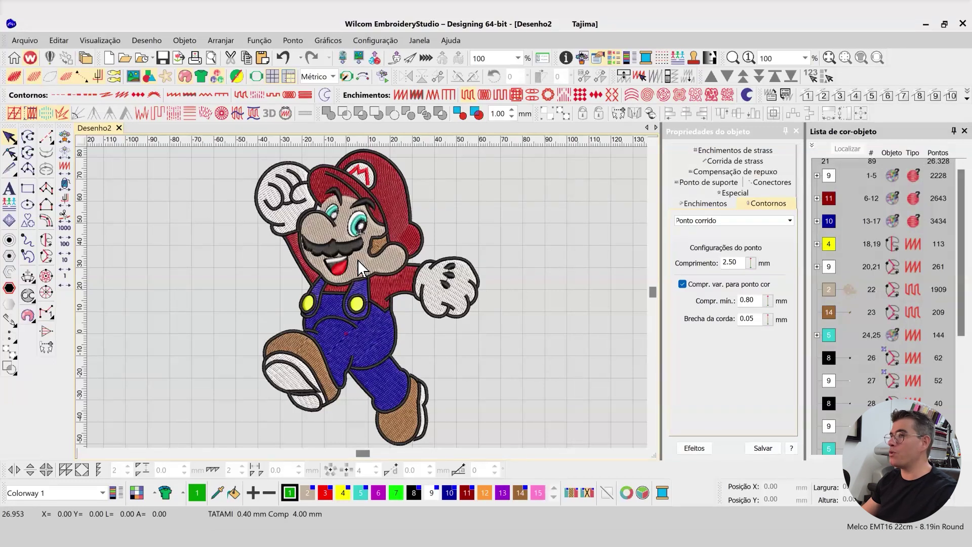
# - Inspect the red cap's Tatami fill and return the color-object list to collapsed color blocks
pyautogui.scroll(2, 354, 298)
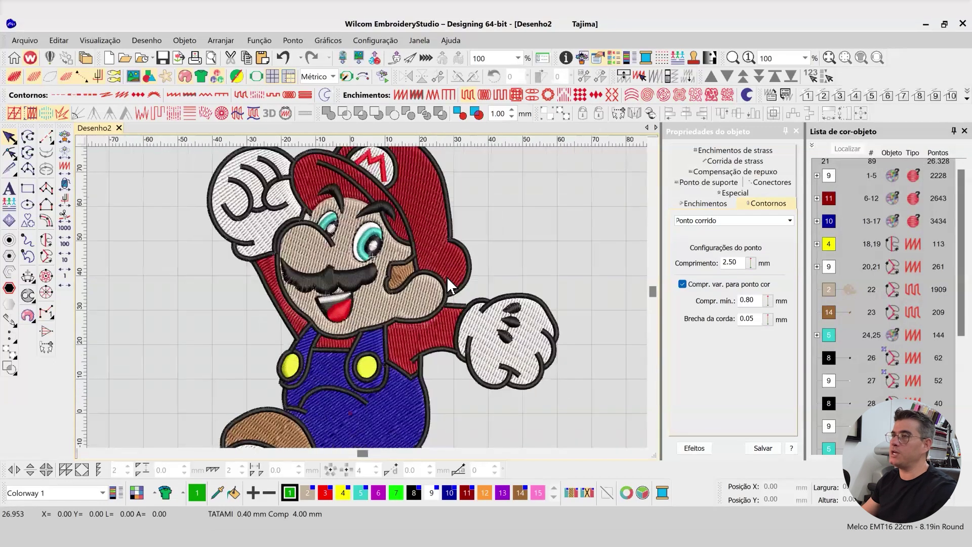
pyautogui.click(426, 209)
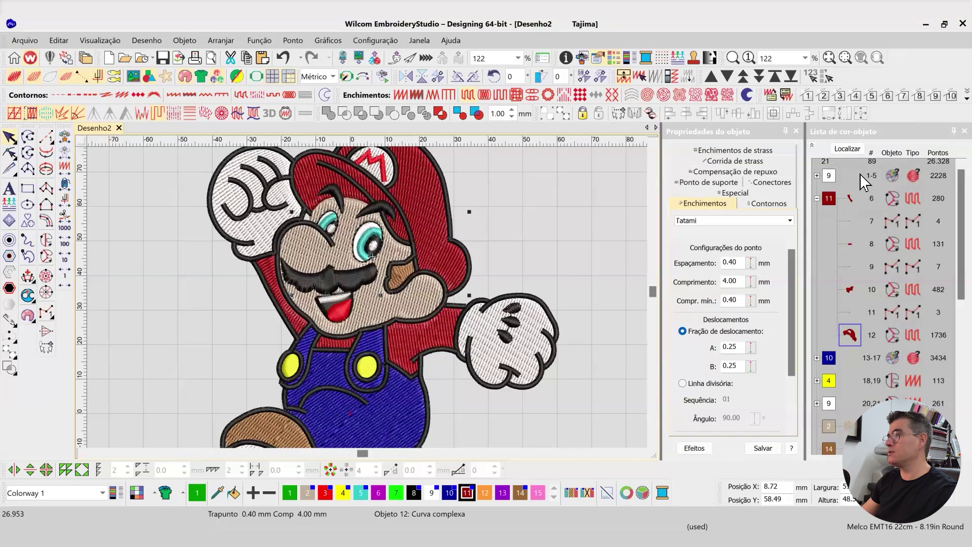
pyautogui.click(811, 145)
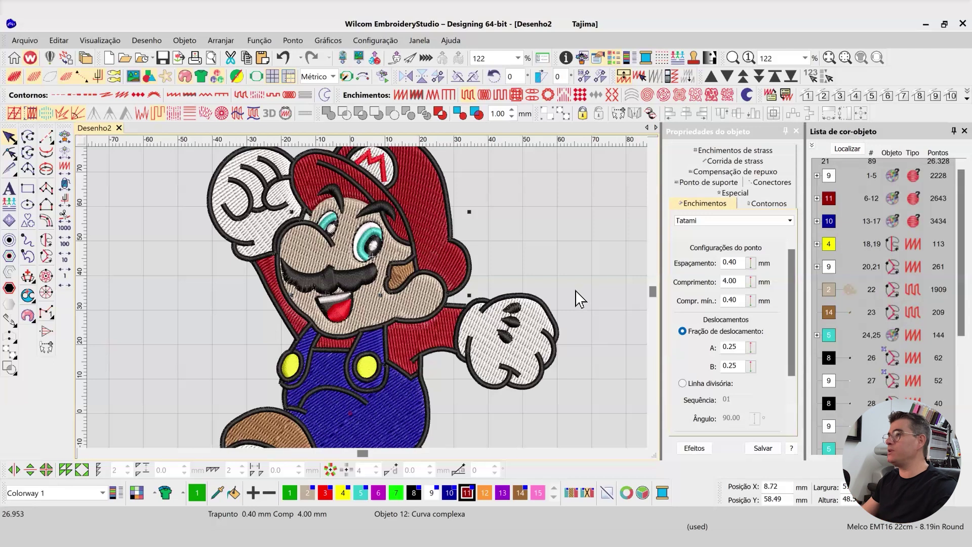
# - Locate the larger eye's turquoise iris objects and its black-and-white pupil group in the design
pyautogui.click(845, 351)
pyautogui.scroll(-1, 848, 357)
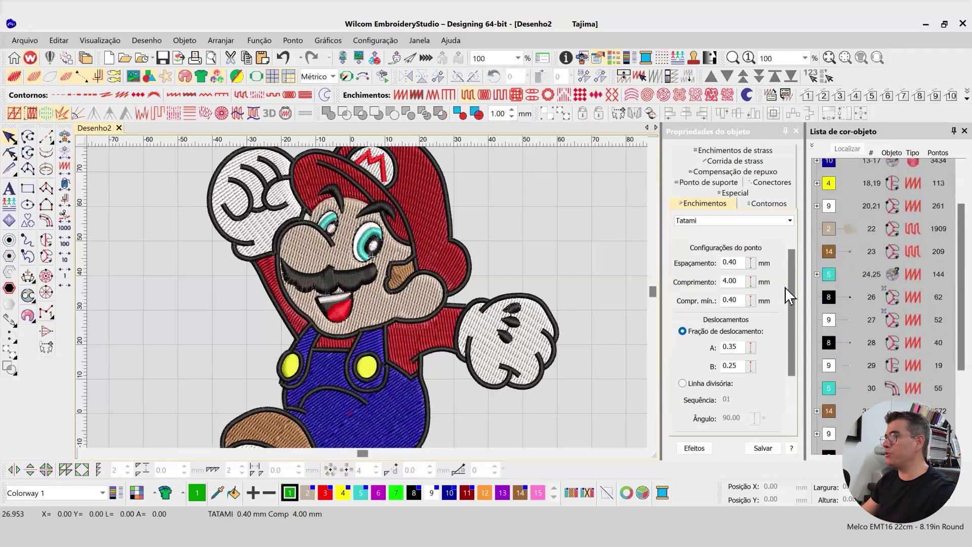
pyautogui.click(831, 275)
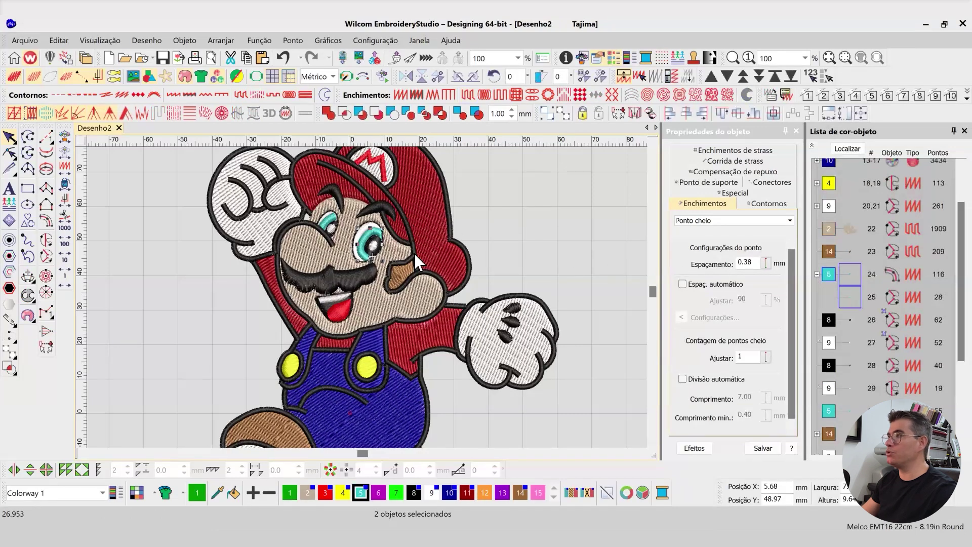
pyautogui.click(828, 273)
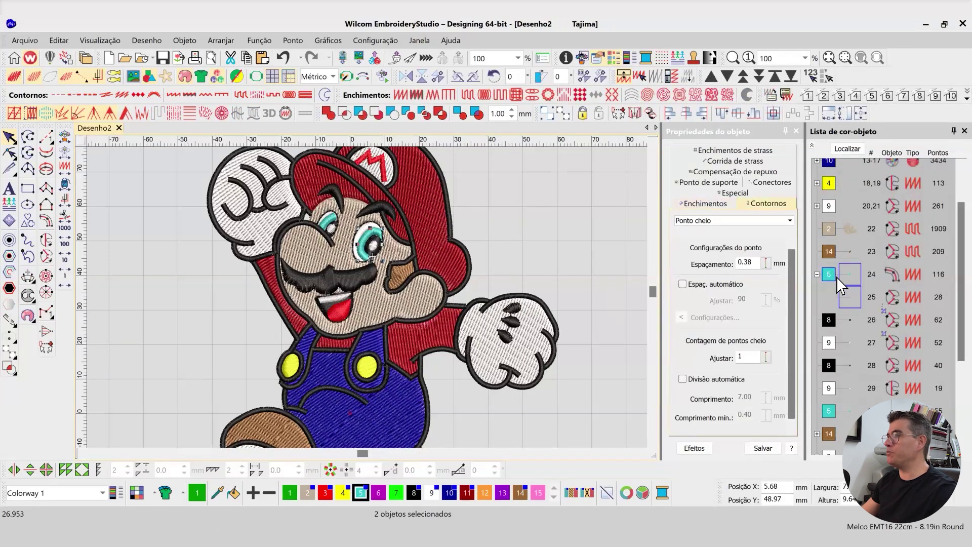
pyautogui.click(850, 148)
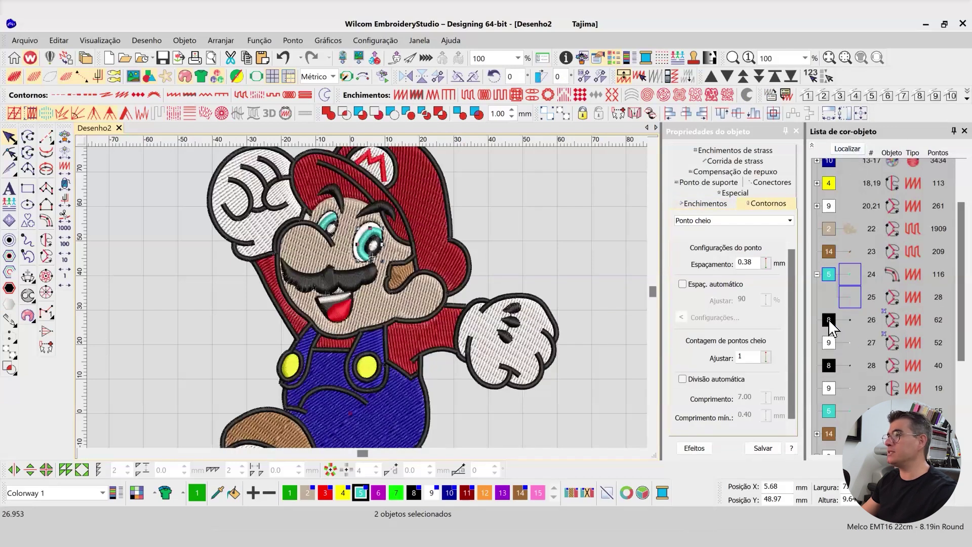
pyautogui.click(828, 319)
pyautogui.click(845, 150)
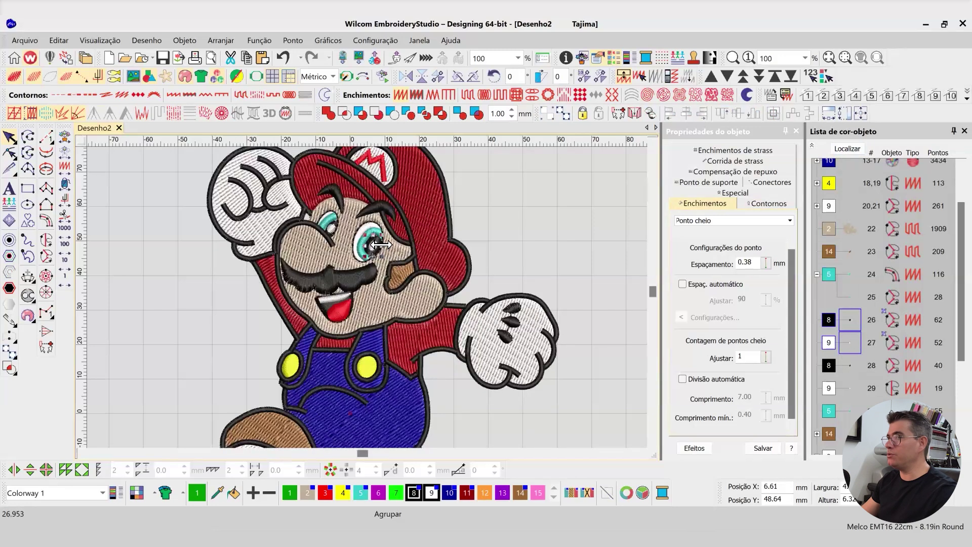
# - Identify the black pupil and turquoise iris objects of the smaller eye, finishing with nothing selected
pyautogui.click(828, 365)
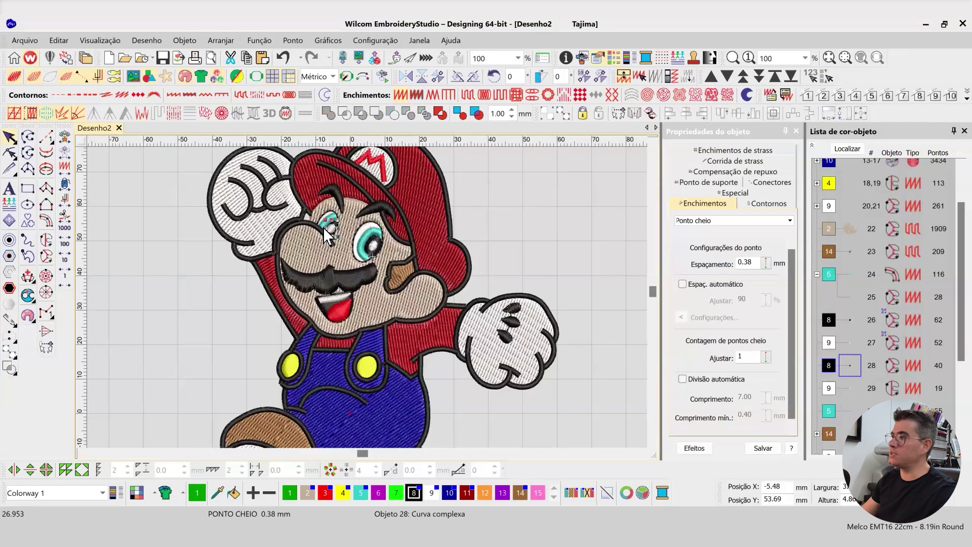
pyautogui.click(822, 409)
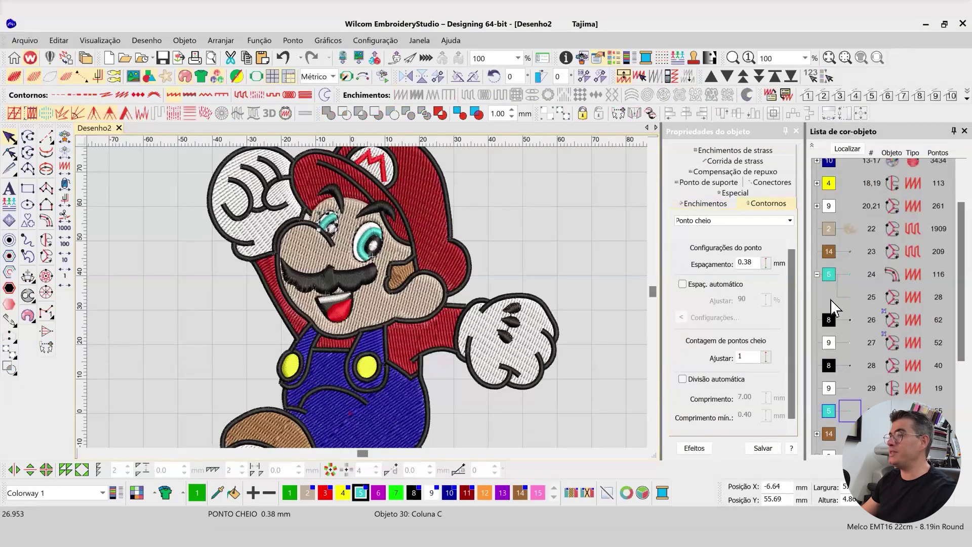
pyautogui.click(566, 245)
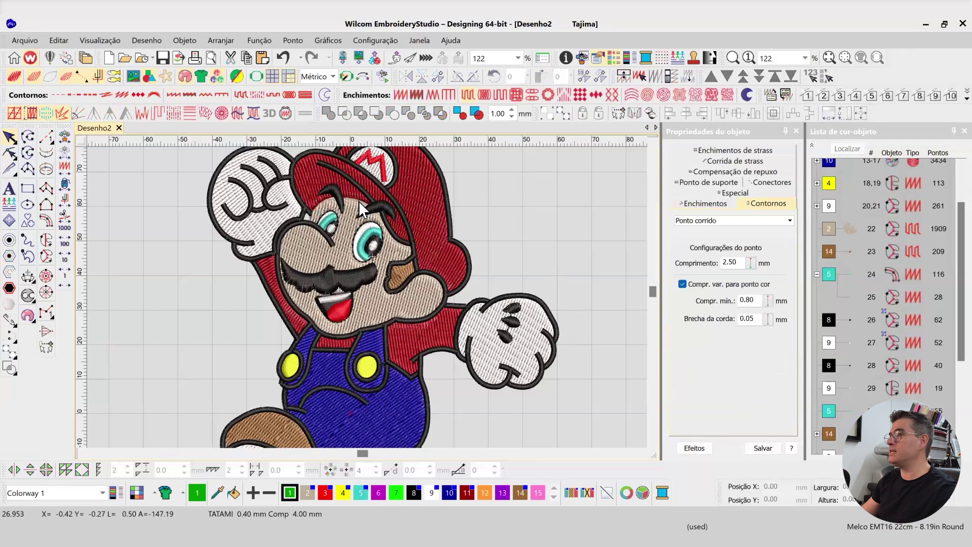
# - Move the smaller eye's turquoise iris object up the sequence into the earlier turquoise block, and collapse that block
pyautogui.click(836, 418)
pyautogui.moveTo(837, 415); pyautogui.dragTo(852, 358)
pyautogui.moveTo(852, 311); pyautogui.dragTo(858, 324)
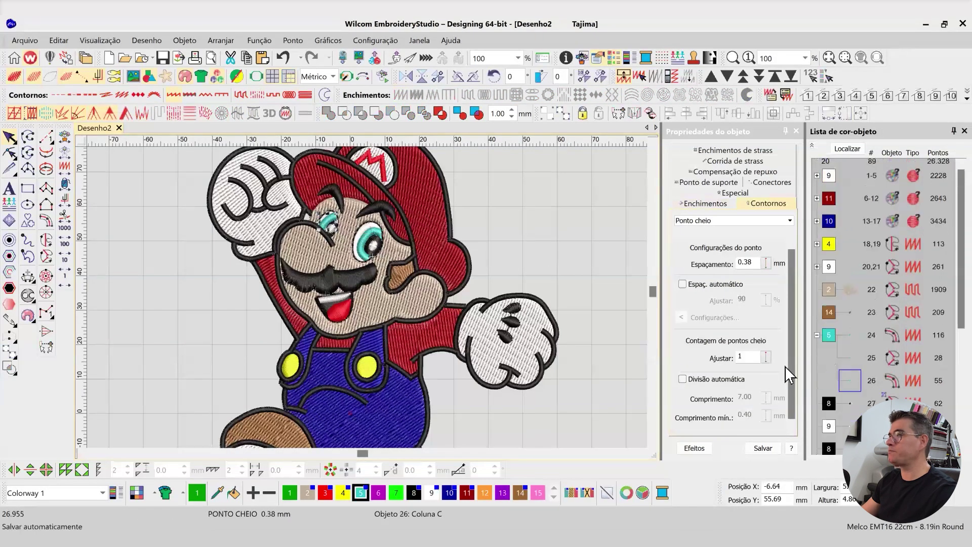
pyautogui.click(816, 335)
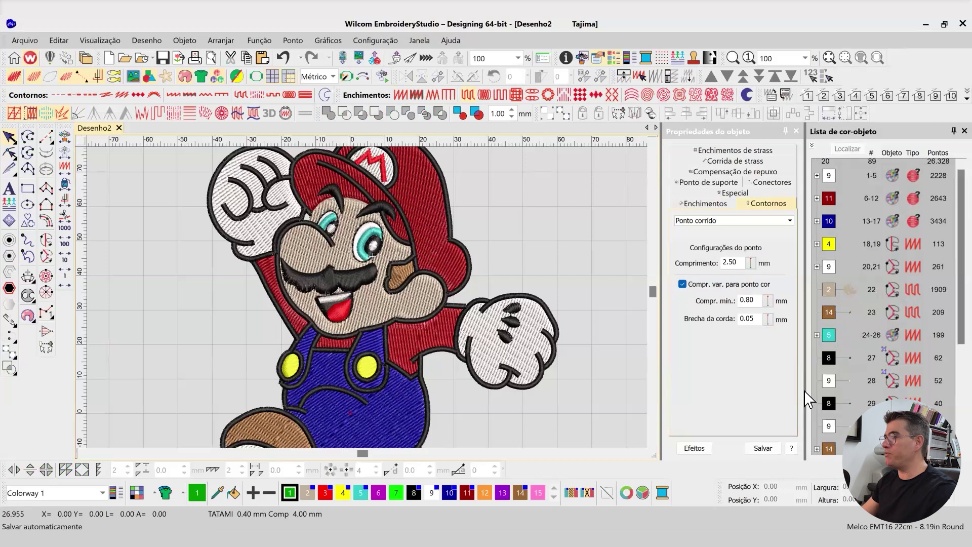
# - Ungroup all design objects, including the larger eye's pupil group, and collapse the color-object list into color blocks
pyautogui.scroll(2, 390, 301)
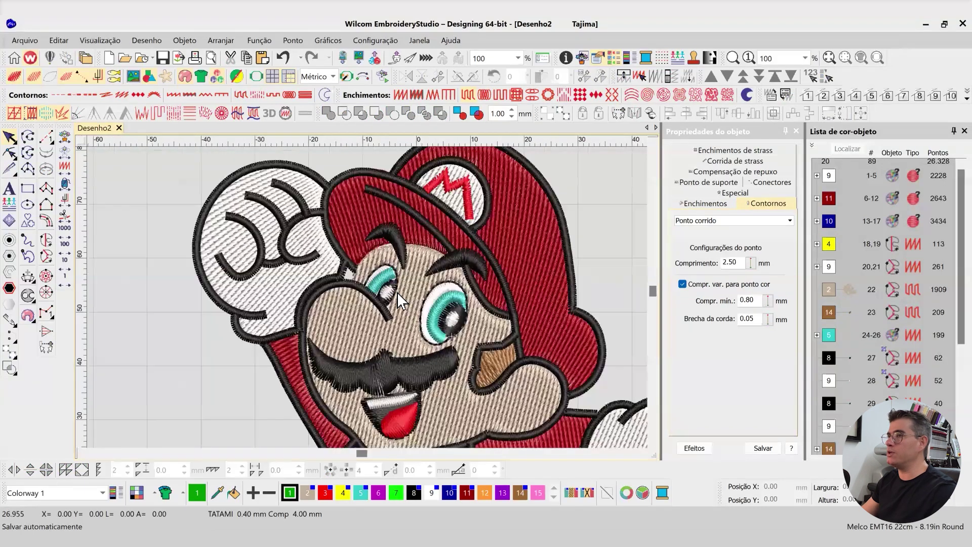
pyautogui.scroll(2, 367, 290)
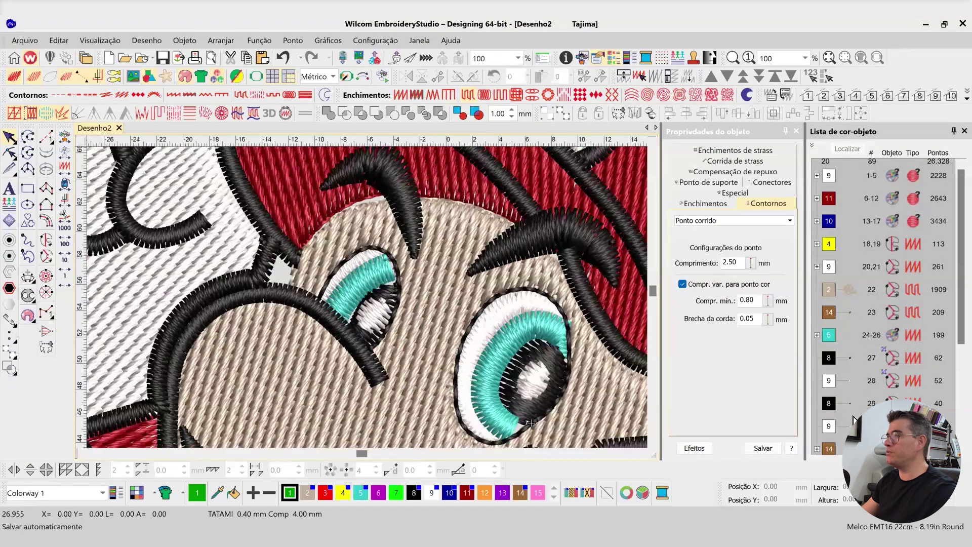
pyautogui.click(852, 386)
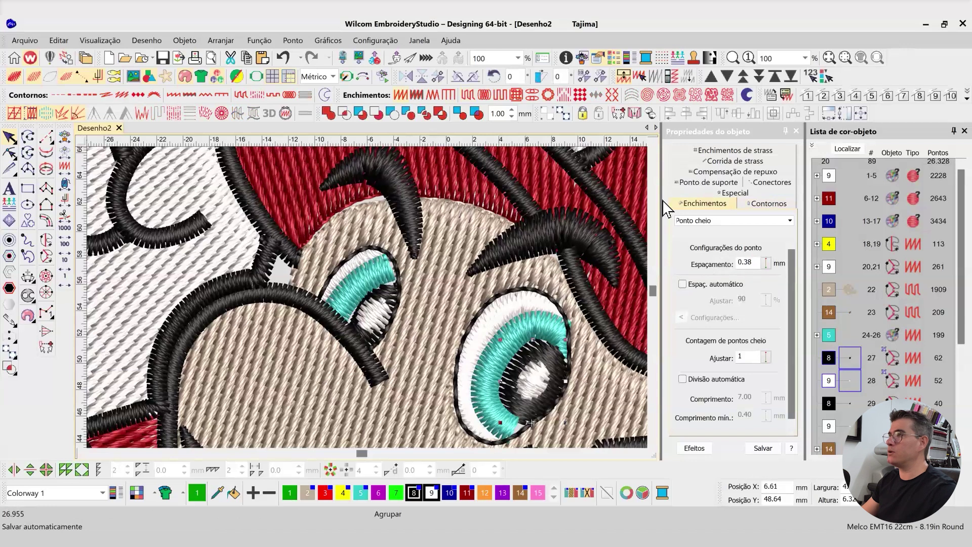
pyautogui.hotkey('ctrl', 'a')
pyautogui.click(562, 114)
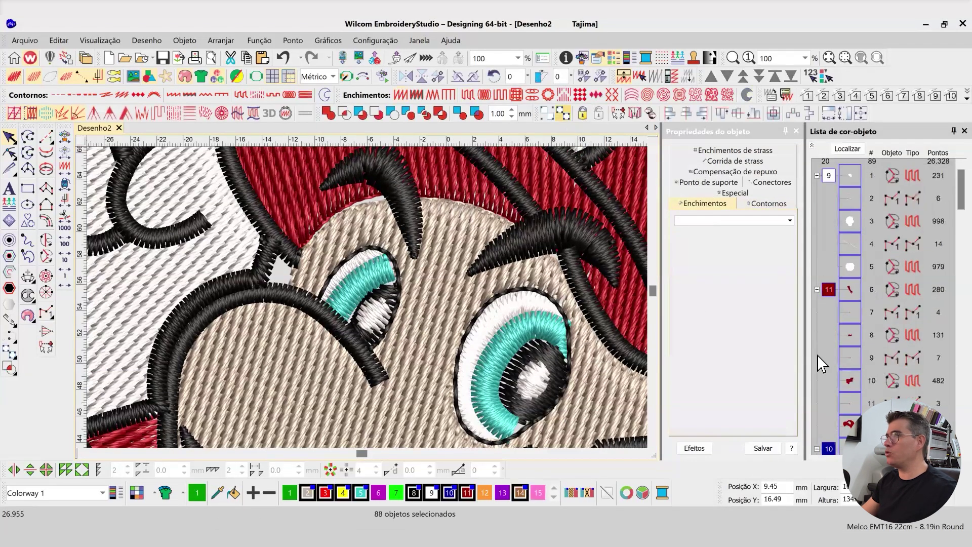
pyautogui.click(817, 354)
pyautogui.click(813, 146)
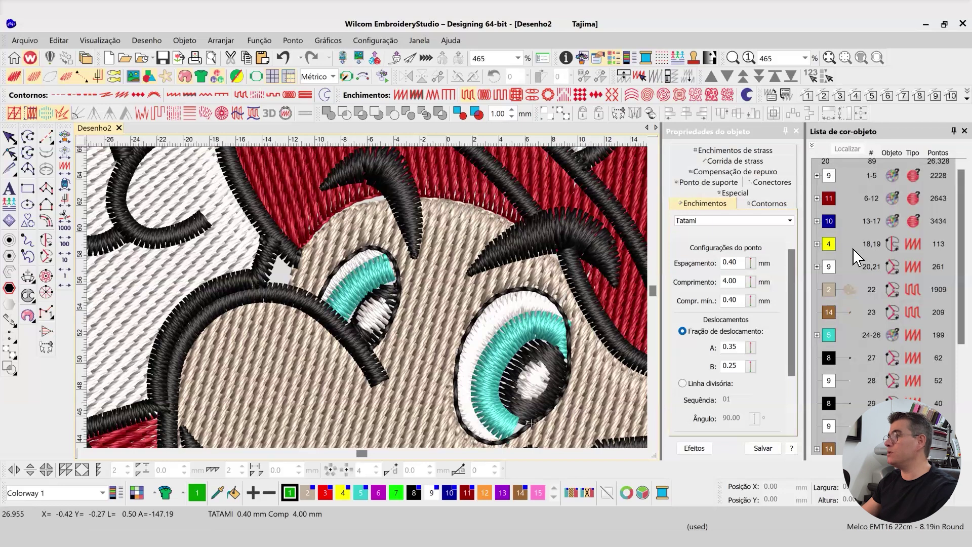
# - Review the remaining color blocks down to the end of the sequence with the whole design in view
pyautogui.scroll(-3, 415, 278)
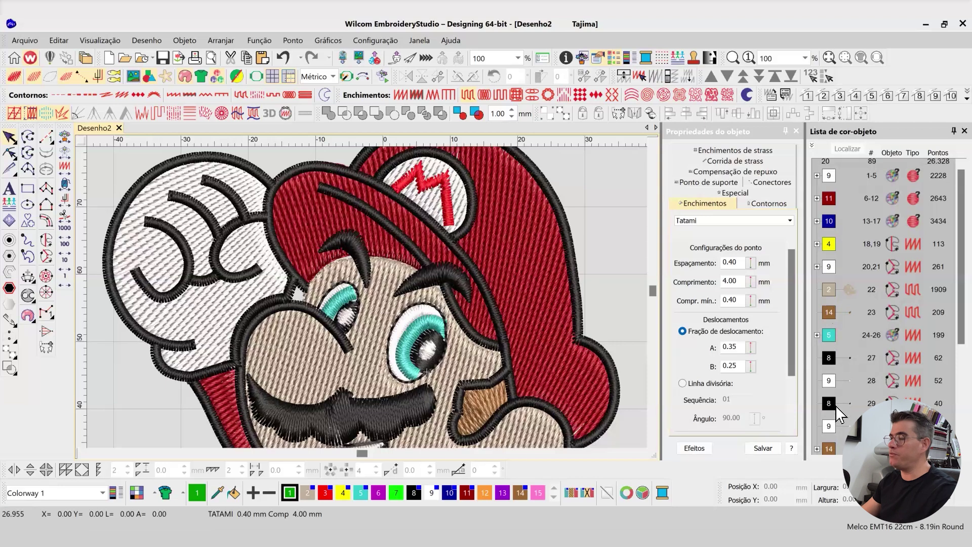
pyautogui.scroll(-3, 830, 385)
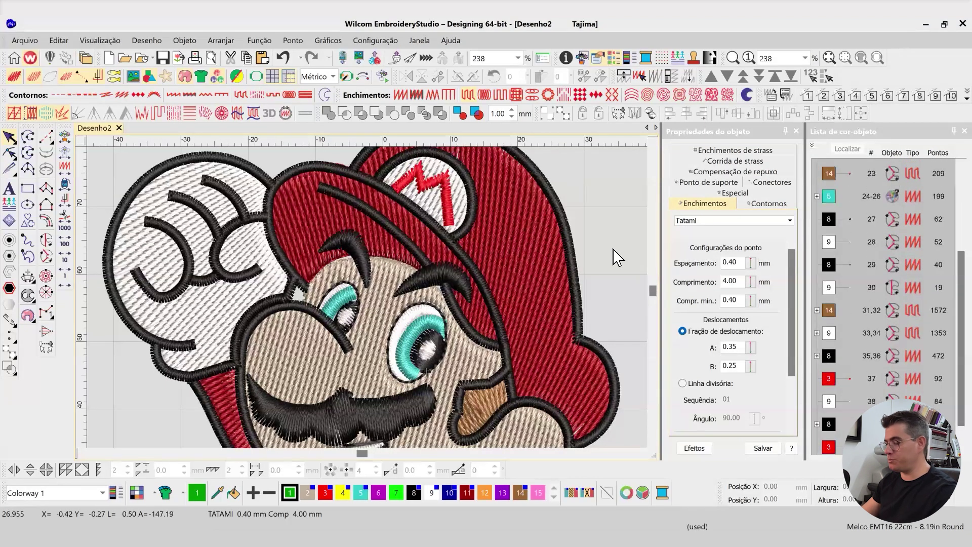
pyautogui.press('0')
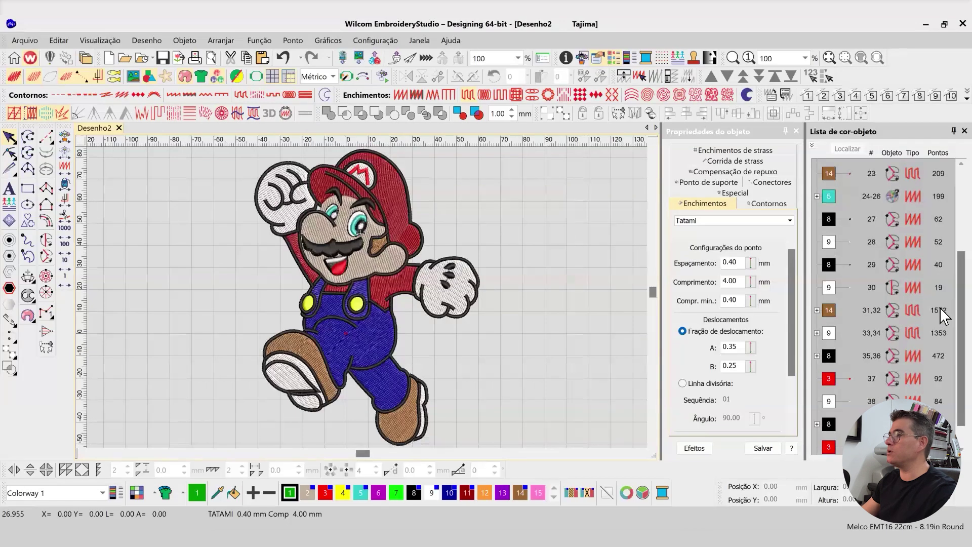
pyautogui.scroll(-1, 933, 354)
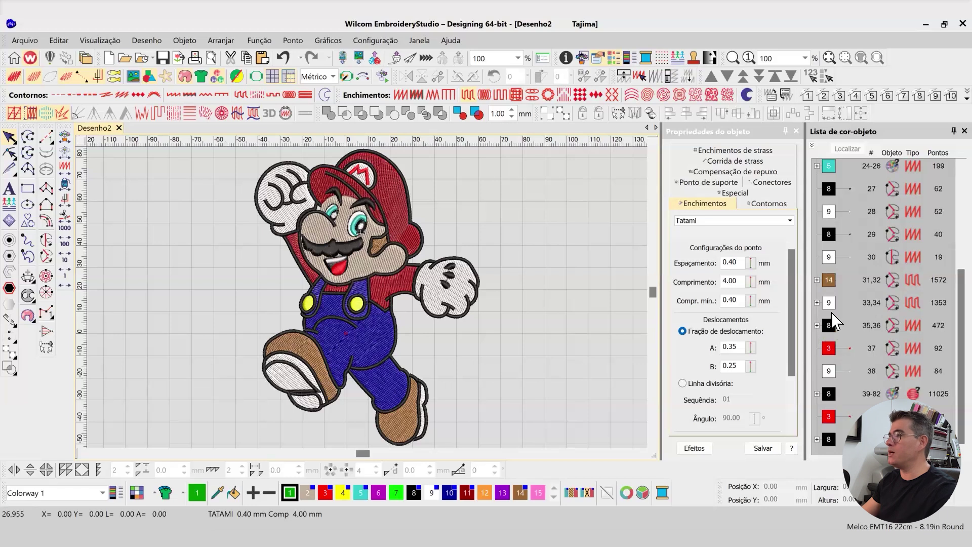
# - Locate the white teeth object and the white shoe-sole objects, finishing with the raised shoe's sole selected
pyautogui.click(831, 375)
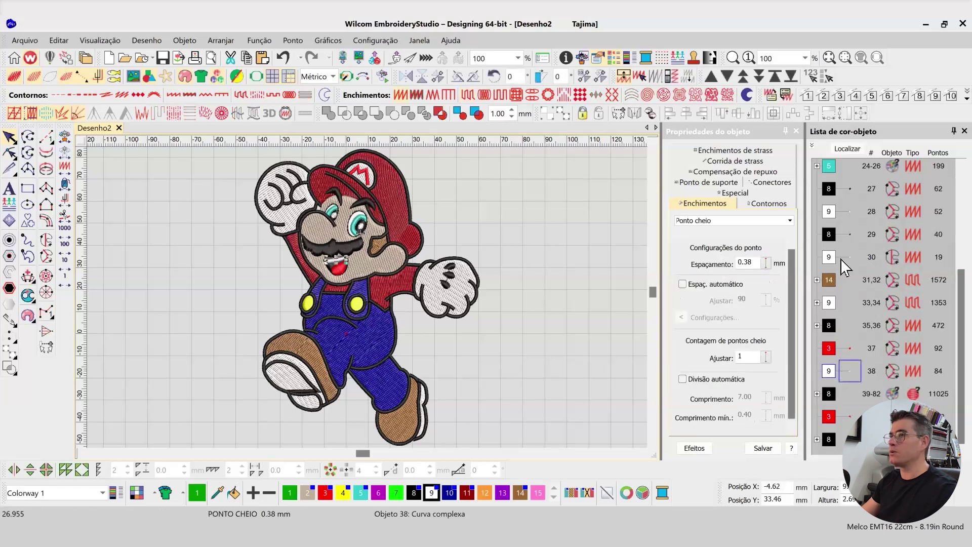
pyautogui.click(831, 306)
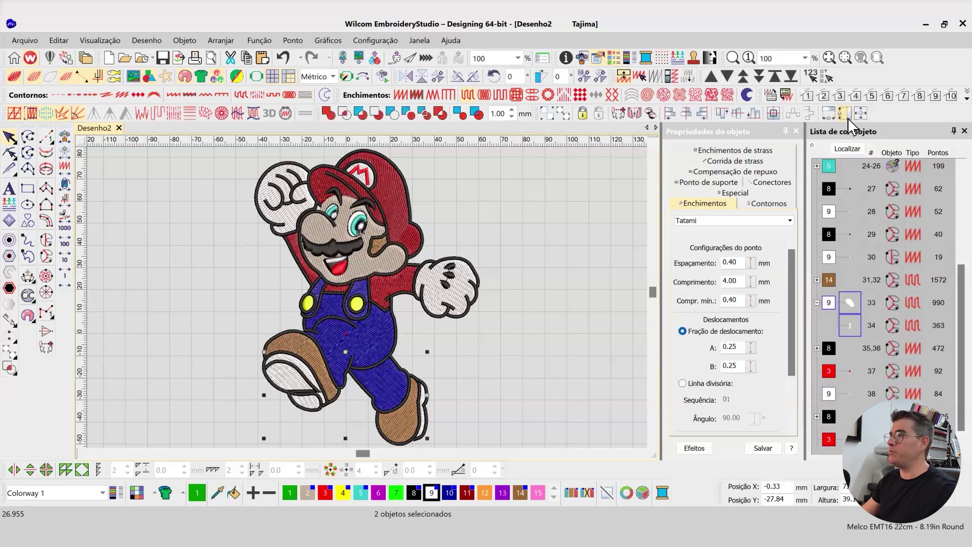
pyautogui.click(856, 150)
pyautogui.click(856, 151)
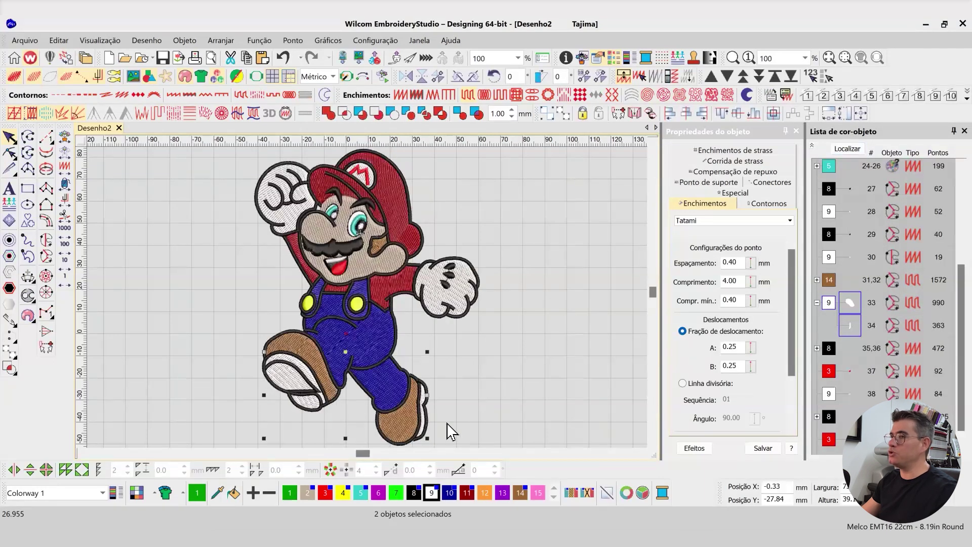
pyautogui.click(856, 302)
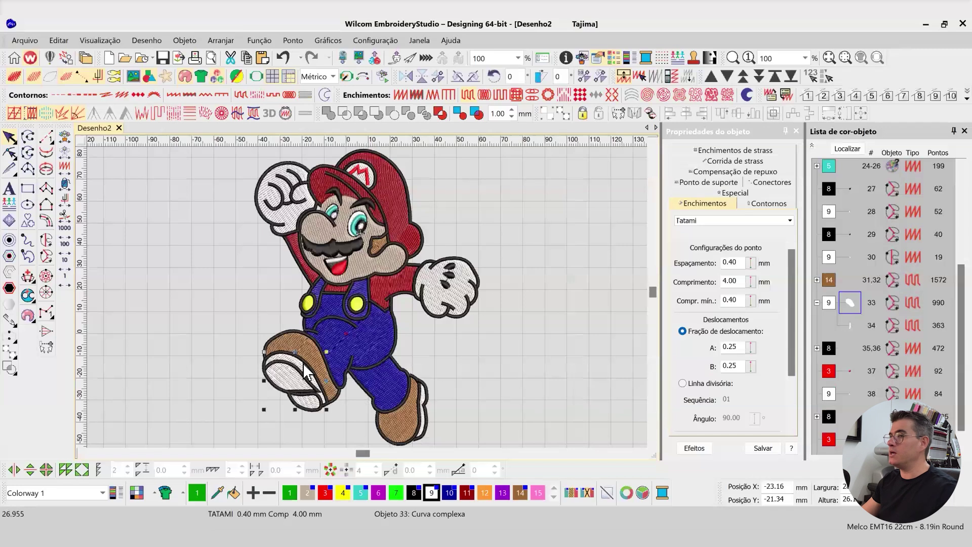
# - Locate the small white highlight objects in the pupils of the smaller and larger eye
pyautogui.click(840, 258)
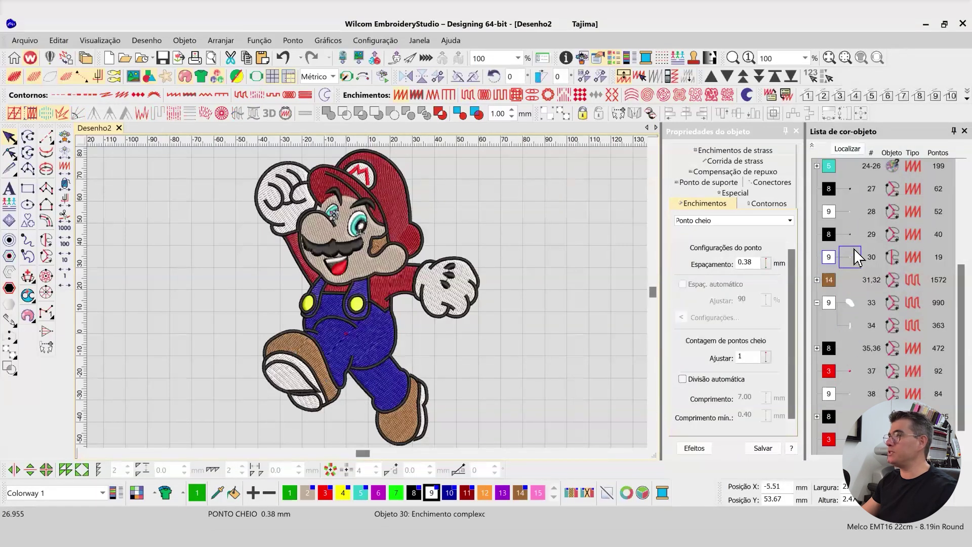
pyautogui.click(846, 148)
pyautogui.scroll(2, 881, 283)
pyautogui.click(858, 303)
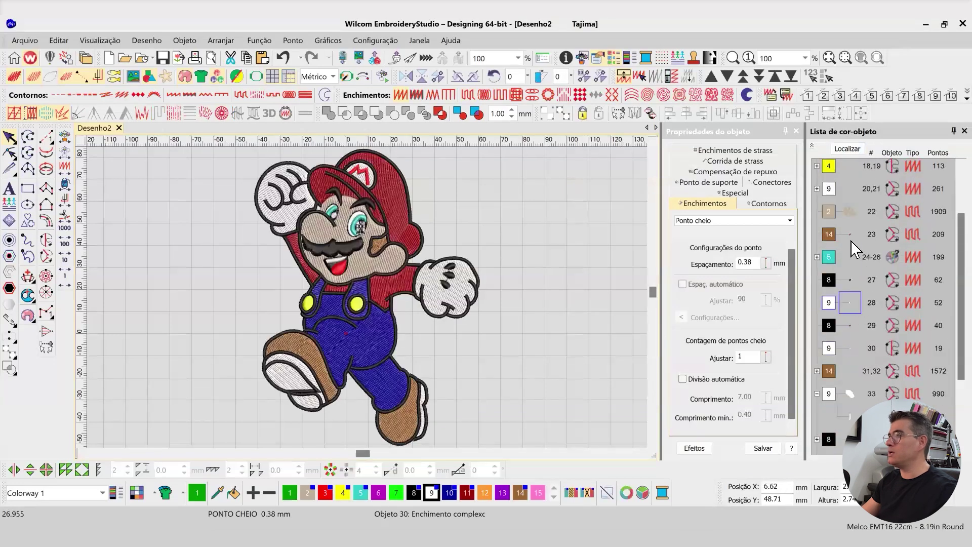
# - Expand the two earliest white color blocks and locate the eye whites, the gloves and the cap emblem's base
pyautogui.click(830, 189)
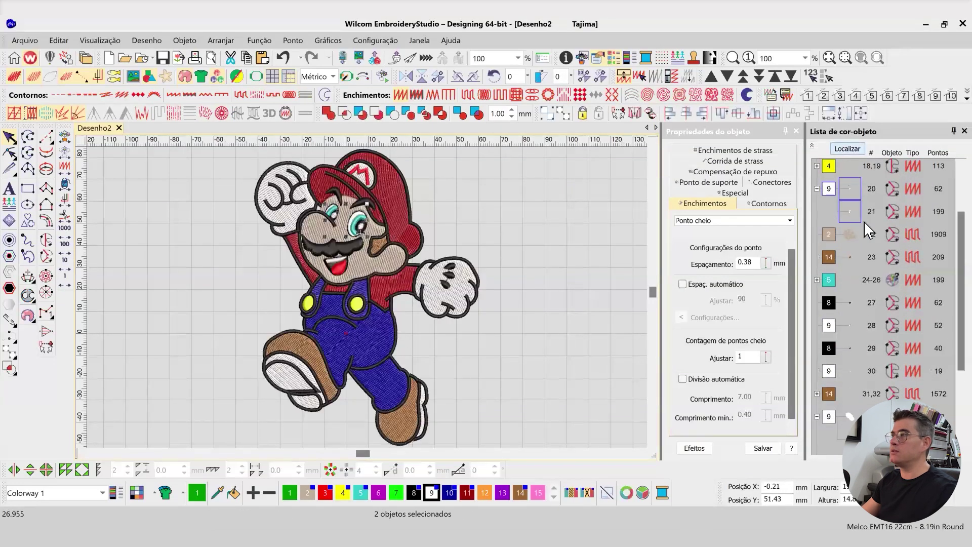
pyautogui.scroll(2, 883, 330)
pyautogui.click(829, 178)
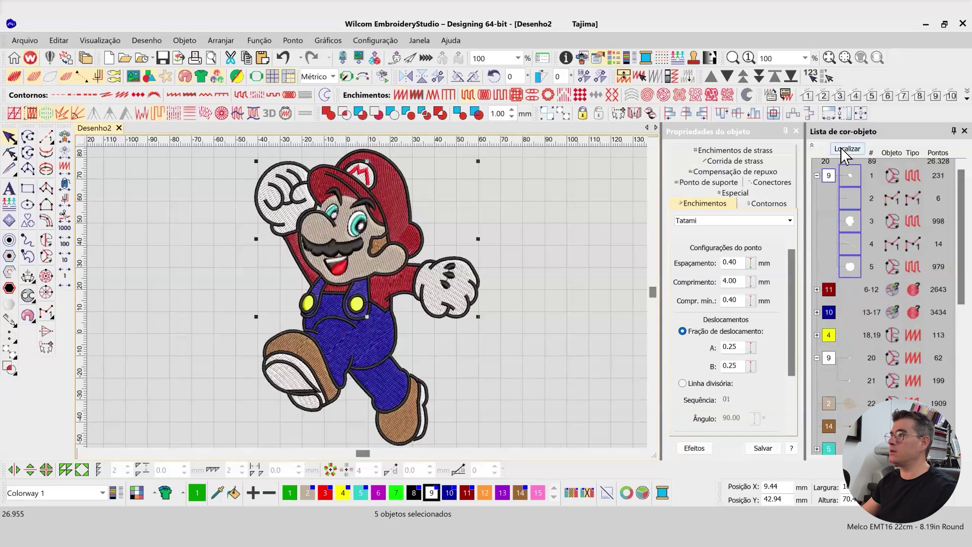
pyautogui.click(844, 149)
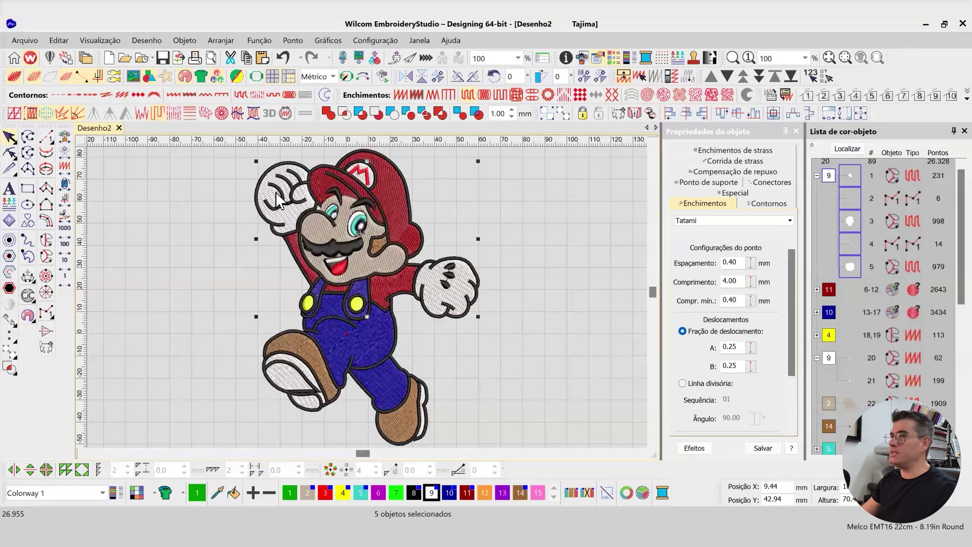
pyautogui.click(842, 150)
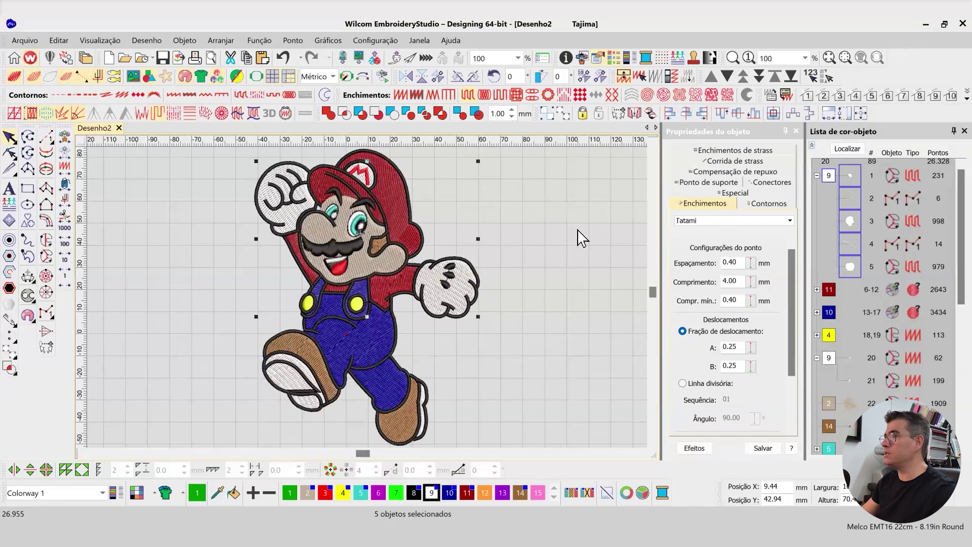
# - Clear the selection and review the collapsed color blocks for repeated white, black and brown changes
pyautogui.click(542, 211)
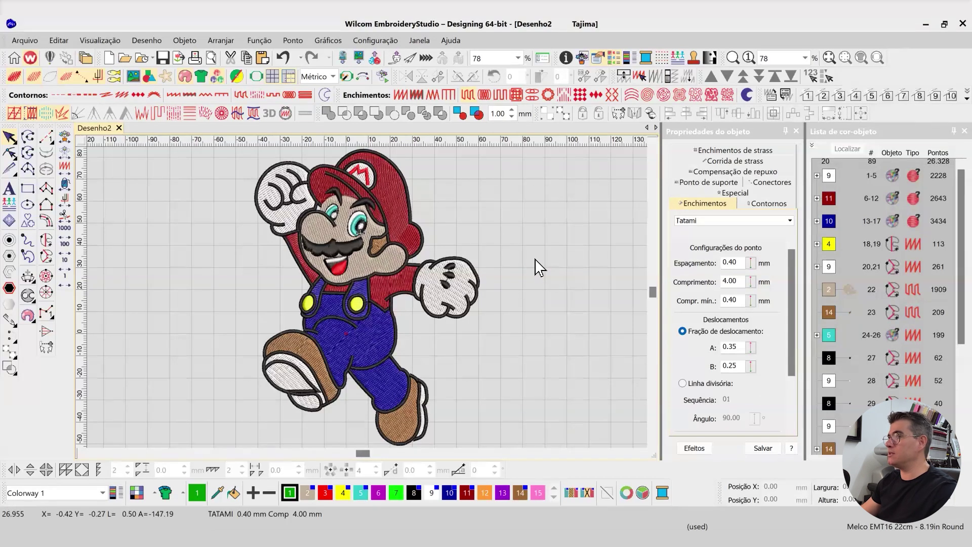
pyautogui.scroll(-5, 846, 303)
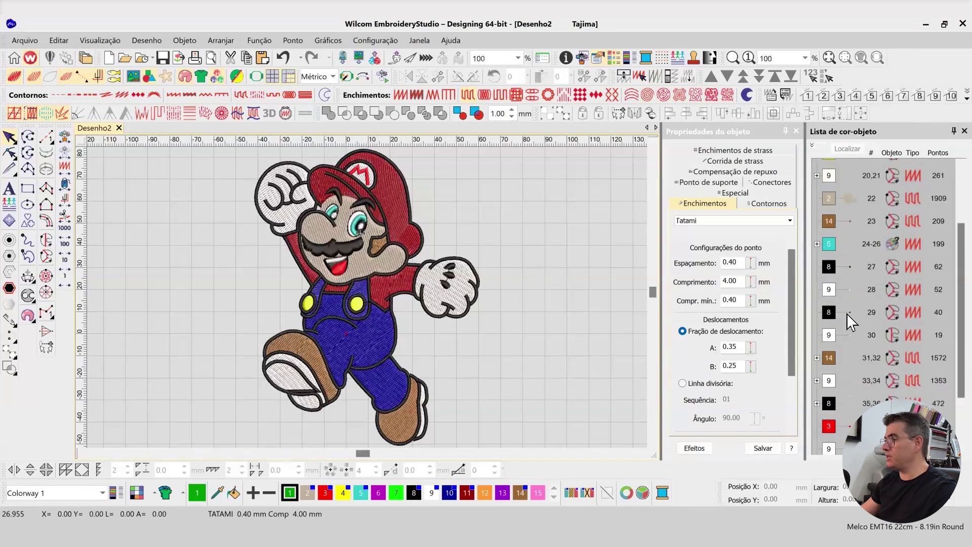
pyautogui.scroll(5, 850, 298)
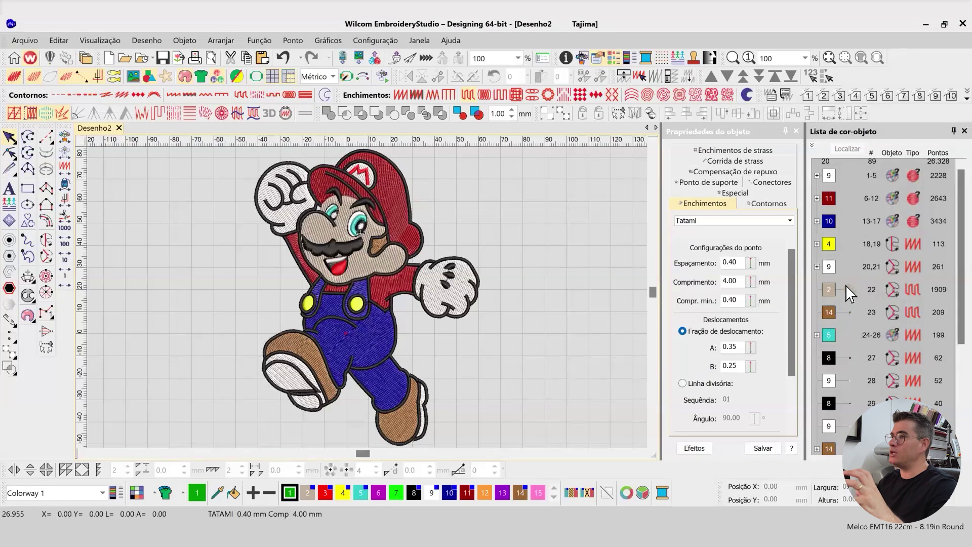
# - Simulate the complete stitch-out, raising the playback speed to 25920 s/m, and exit the simulation
pyautogui.click(545, 226)
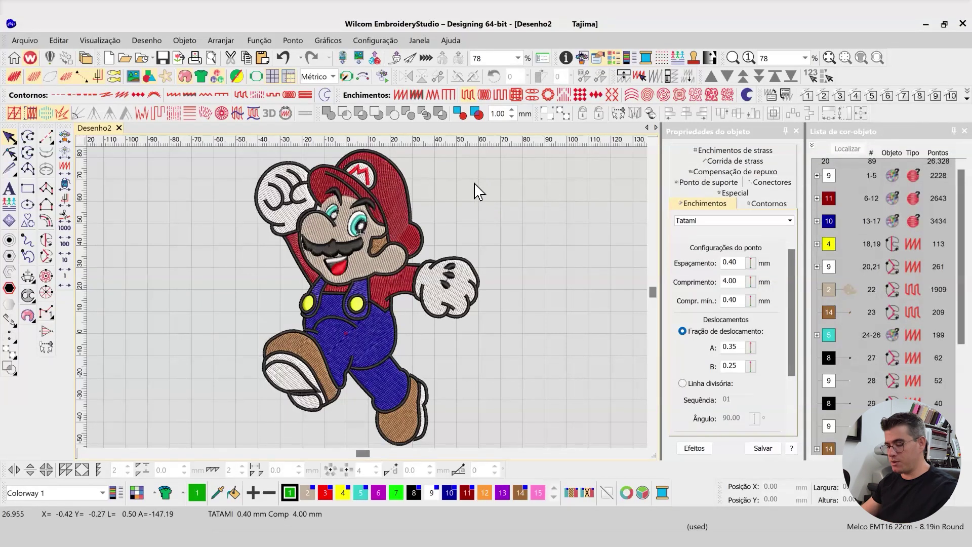
pyautogui.hotkey('ctrl', 'r')
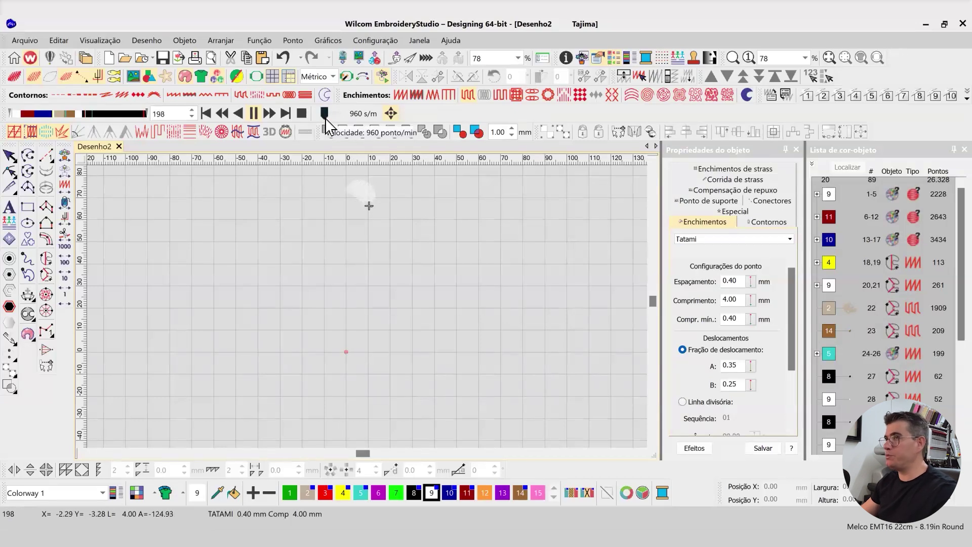
pyautogui.moveTo(323, 113); pyautogui.dragTo(330, 114)
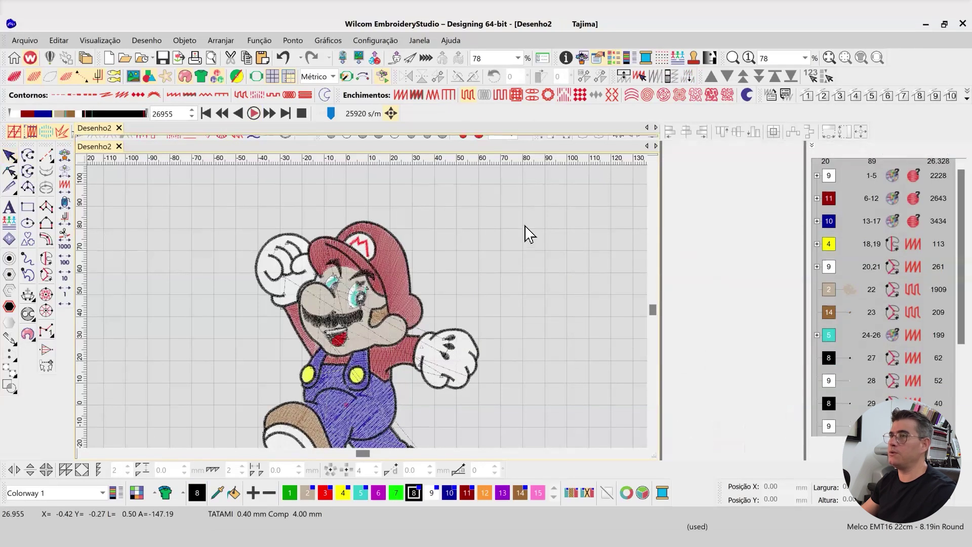
pyautogui.press('Escape')
# - Check the cap's black outline in the sequence, and collapse the object list to review the color blocks
pyautogui.click(408, 245)
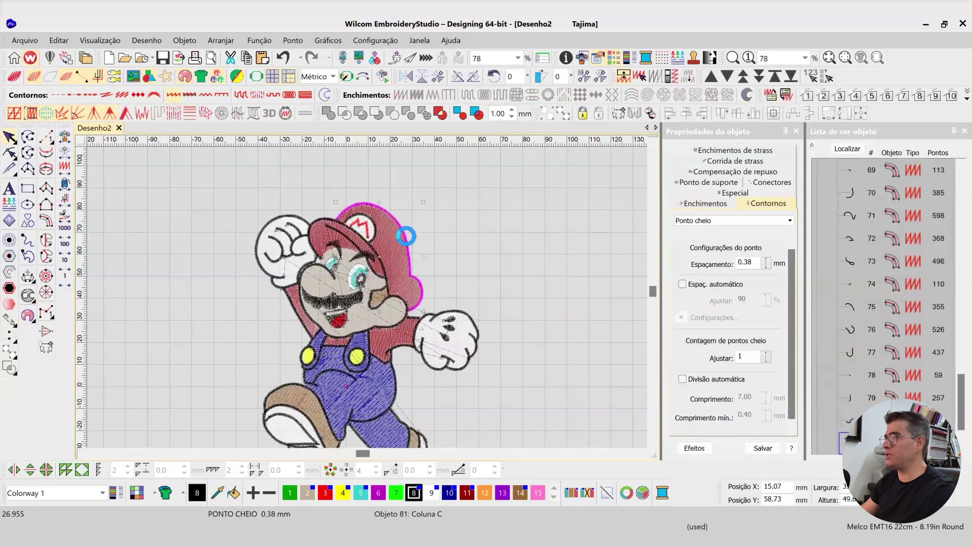
pyautogui.click(466, 248)
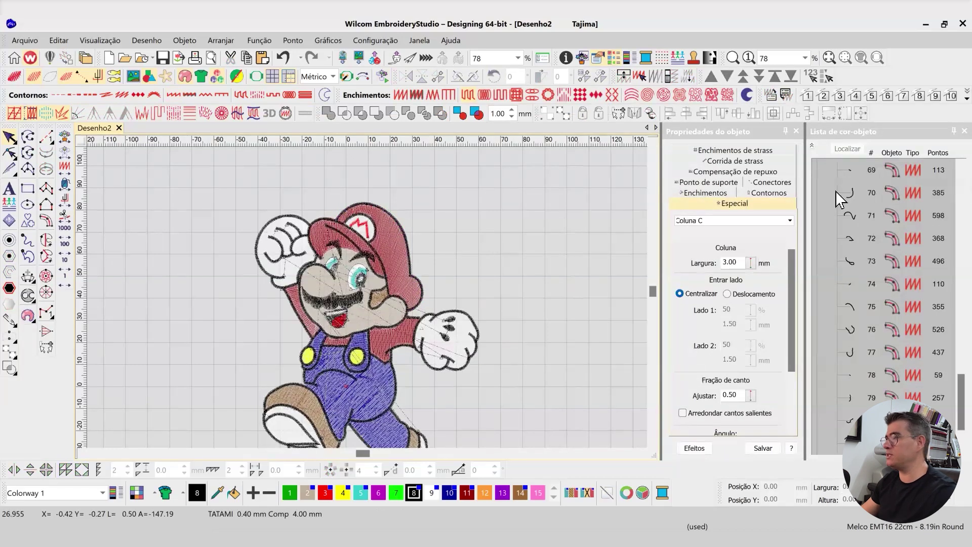
pyautogui.click(812, 145)
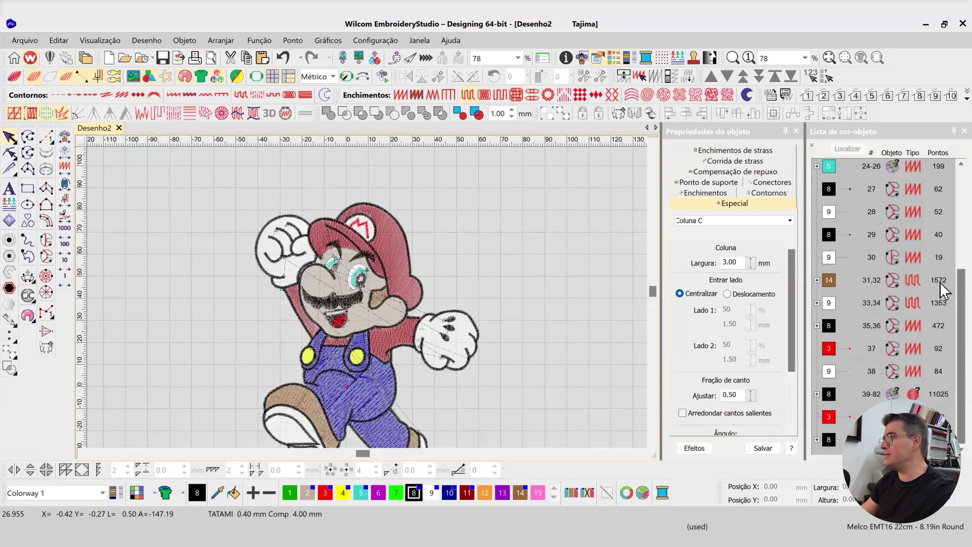
pyautogui.scroll(3, 941, 284)
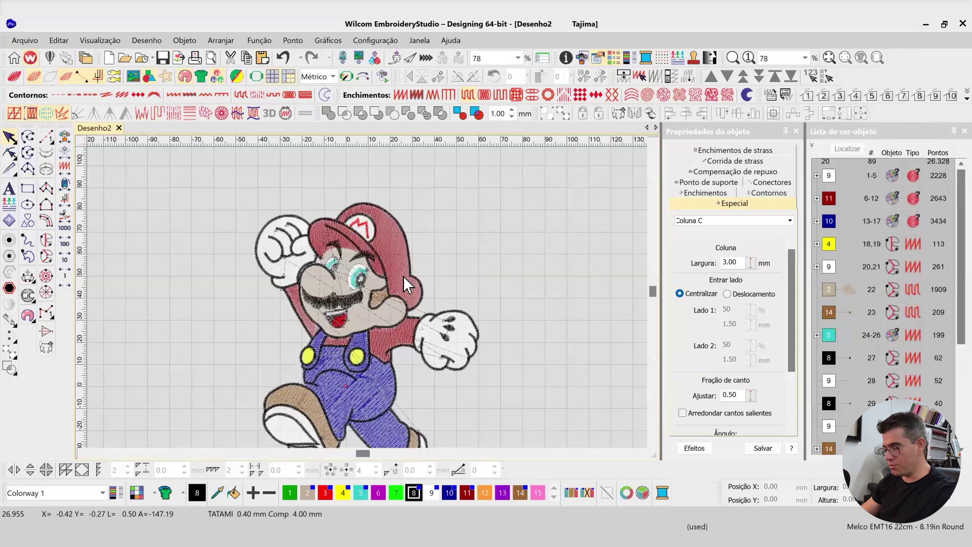
# - Enlarge the head area and select the cap's dark red fill to inspect its stitch settings
pyautogui.press('z')
pyautogui.moveTo(234, 193); pyautogui.dragTo(445, 341)
pyautogui.click(487, 273)
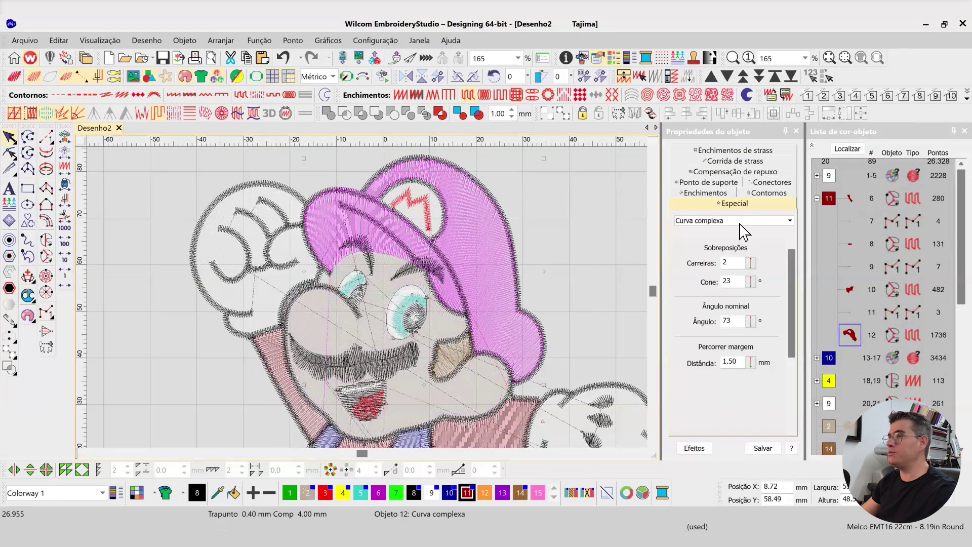
# - Isolate all objects of the dark red color block in the display, fit them to the view and clear the selection
pyautogui.click(833, 198)
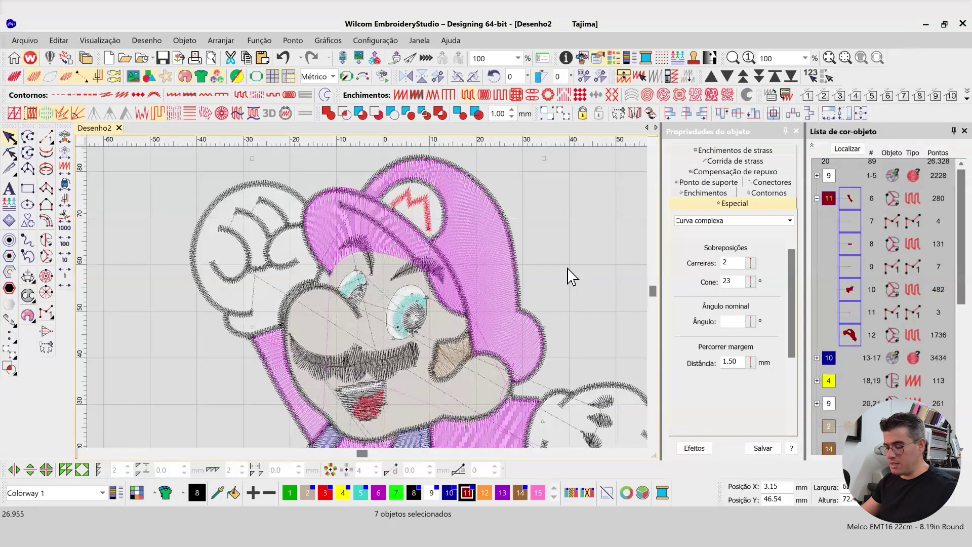
pyautogui.hotkey('shift', 'r')
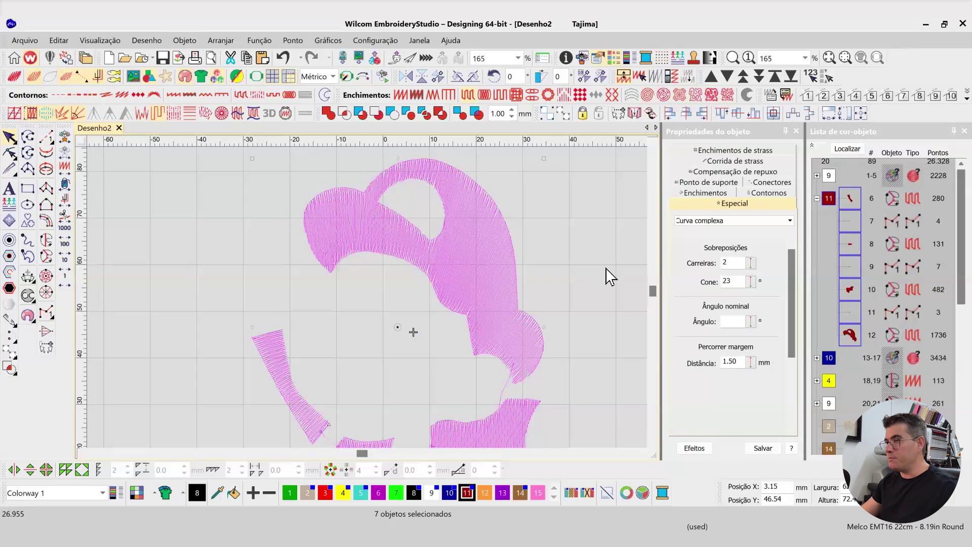
pyautogui.hotkey('shift', '0')
pyautogui.press('Escape')
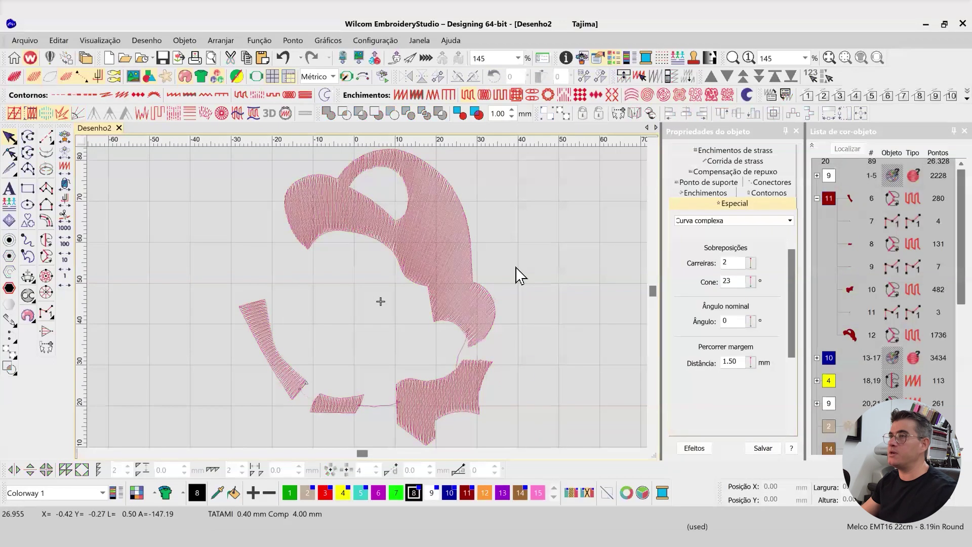
# - Select the isolated cap fill and examine its stitch coverage around the emblem opening
pyautogui.click(452, 237)
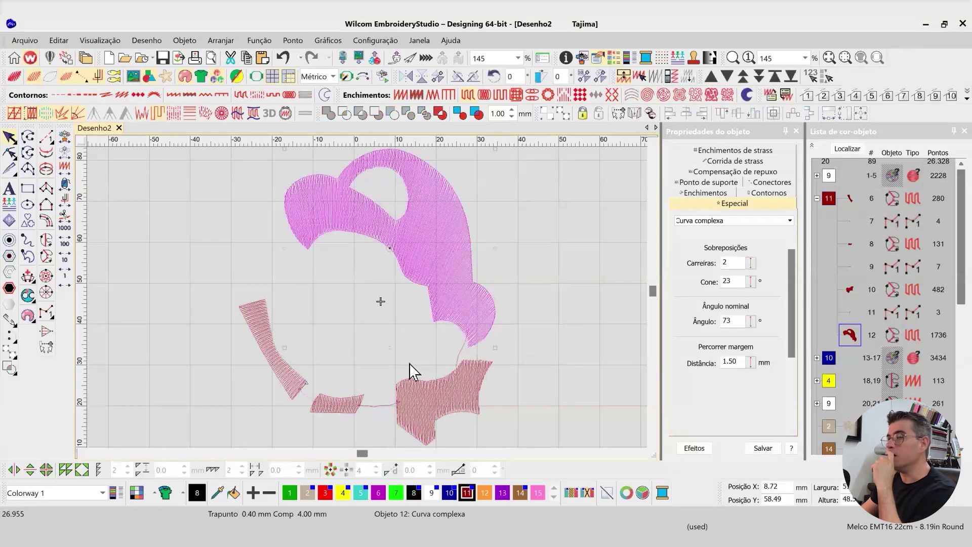
pyautogui.scroll(2, 372, 306)
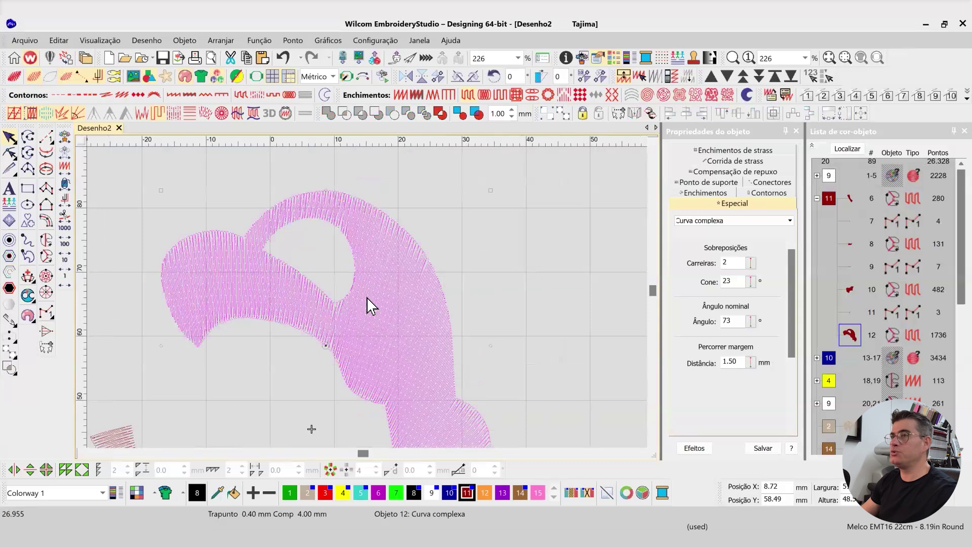
pyautogui.scroll(2, 368, 279)
pyautogui.scroll(-2, 376, 315)
pyautogui.press('Escape')
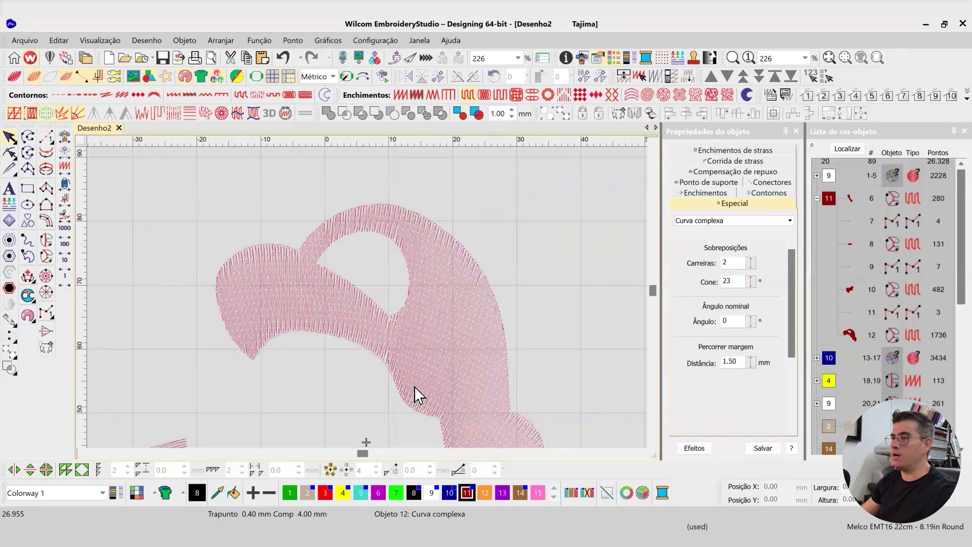
# - Measure the length and angle of the stitch line running diagonally across the cap's dark red fill
pyautogui.press('m')
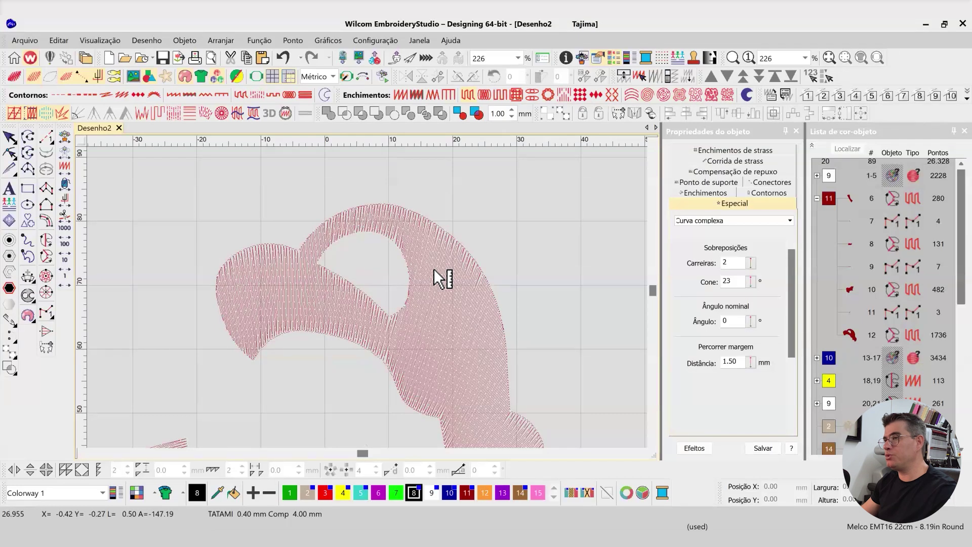
pyautogui.moveTo(366, 442); pyautogui.dragTo(453, 242)
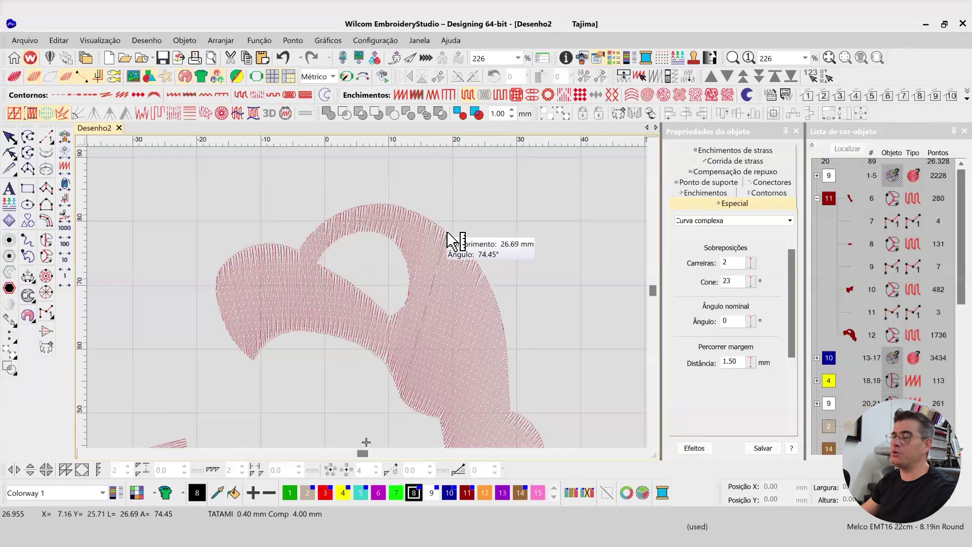
pyautogui.click(441, 232)
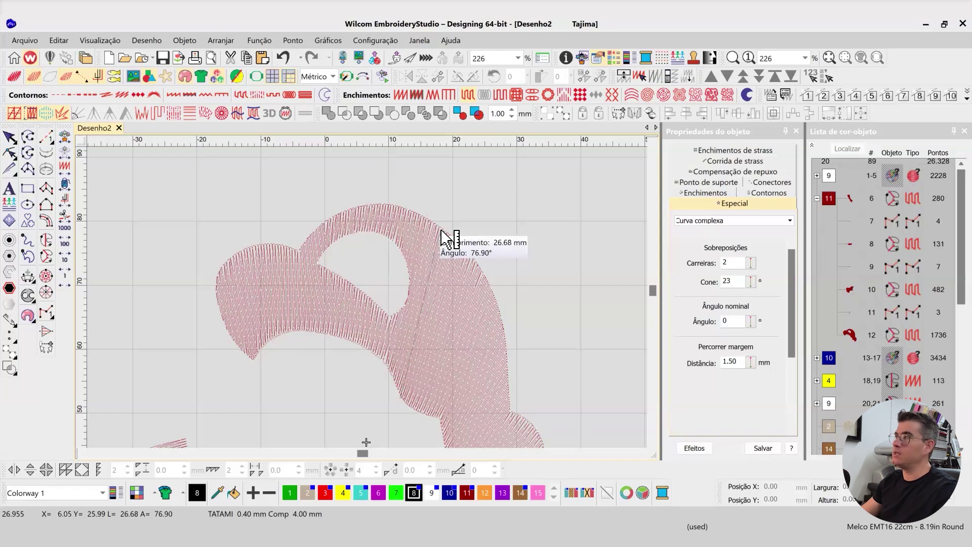
pyautogui.click(442, 238)
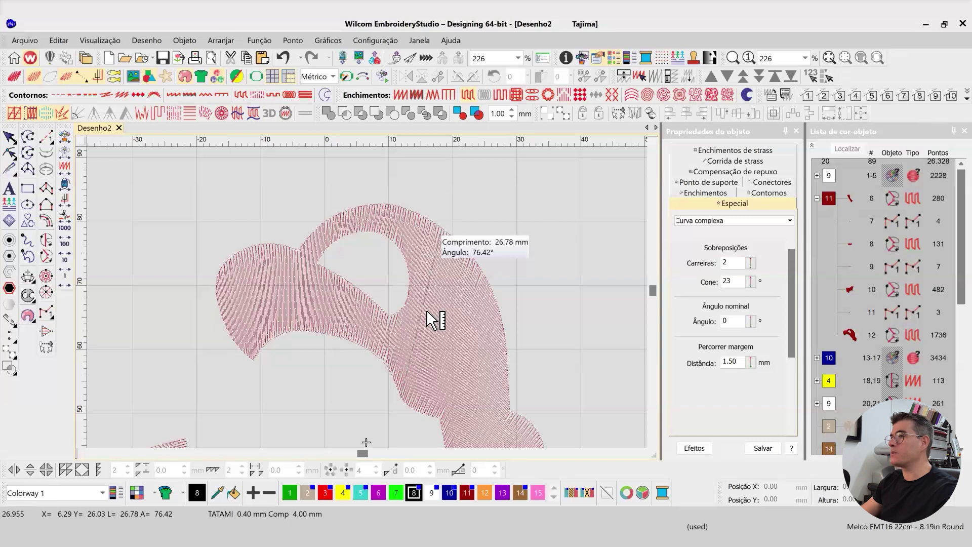
pyautogui.press('Escape')
# - Examine the cap fill's reshape nodes along its outline and emblem opening, and return to object selection
pyautogui.press('c')
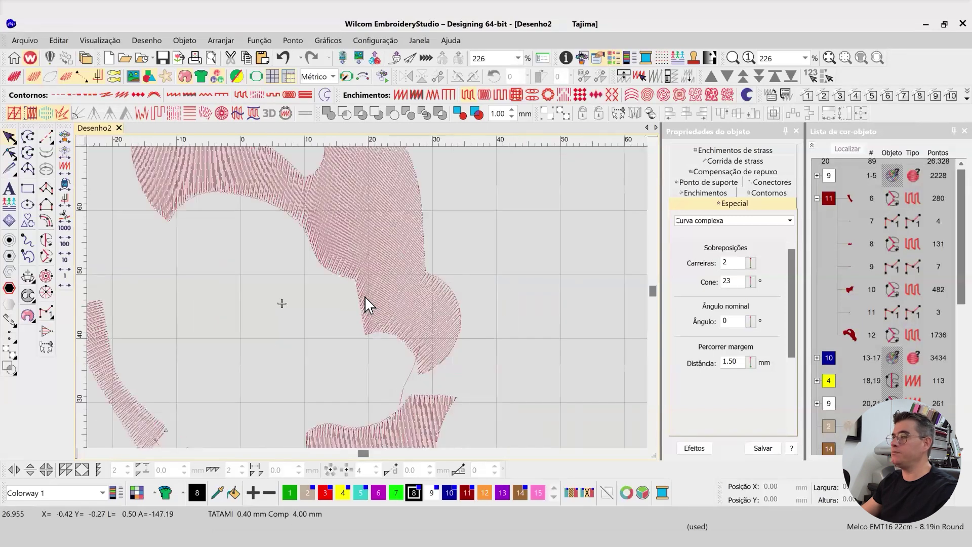
pyautogui.scroll(-2, 365, 296)
pyautogui.scroll(2, 408, 320)
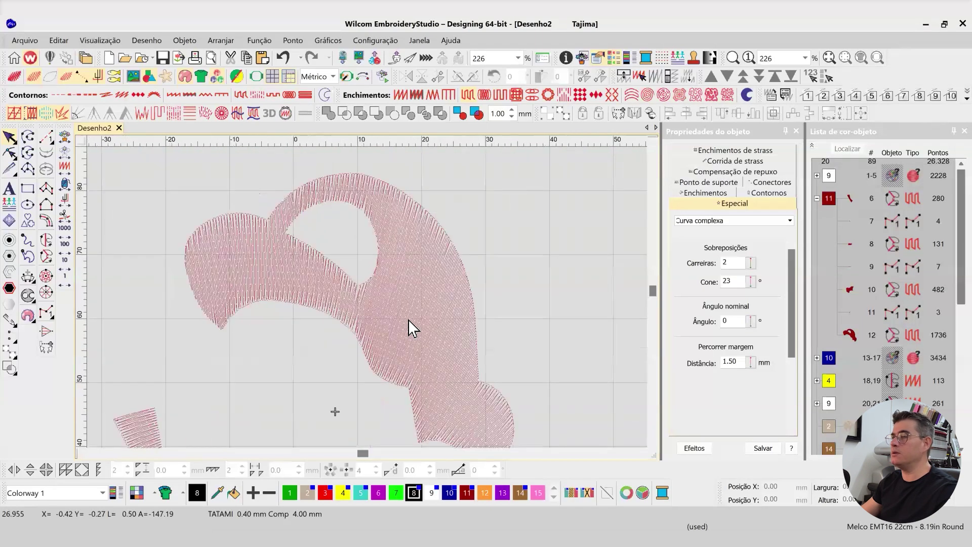
pyautogui.click(410, 324)
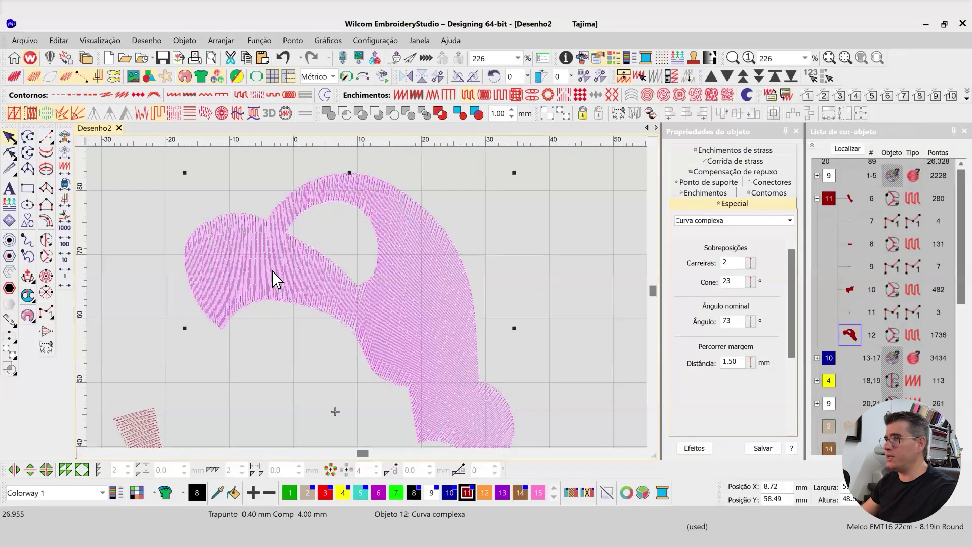
pyautogui.click(11, 155)
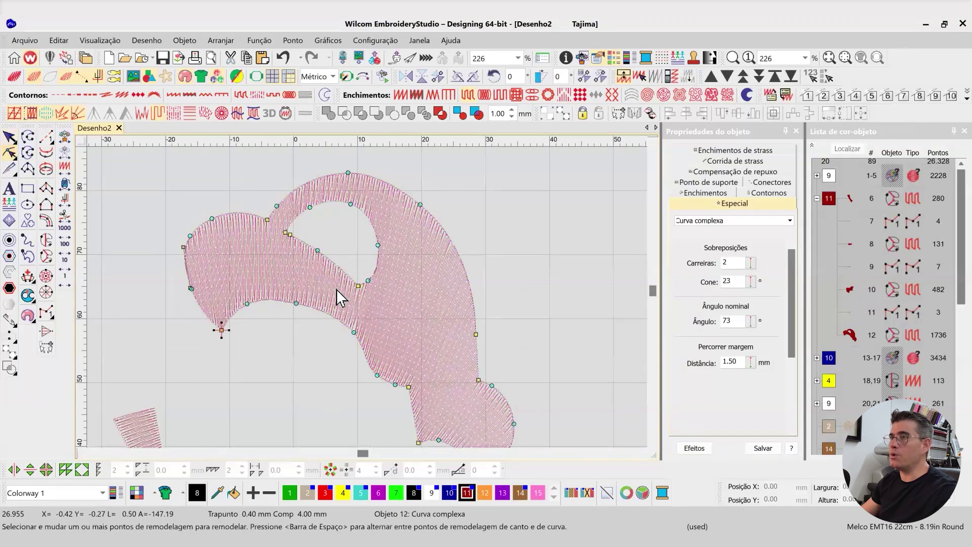
pyautogui.scroll(-2, 340, 293)
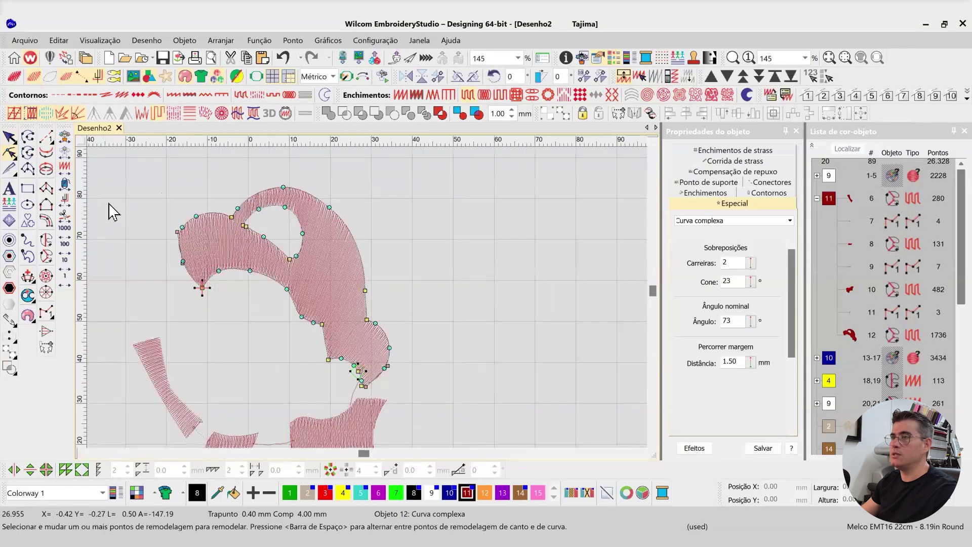
pyautogui.click(9, 137)
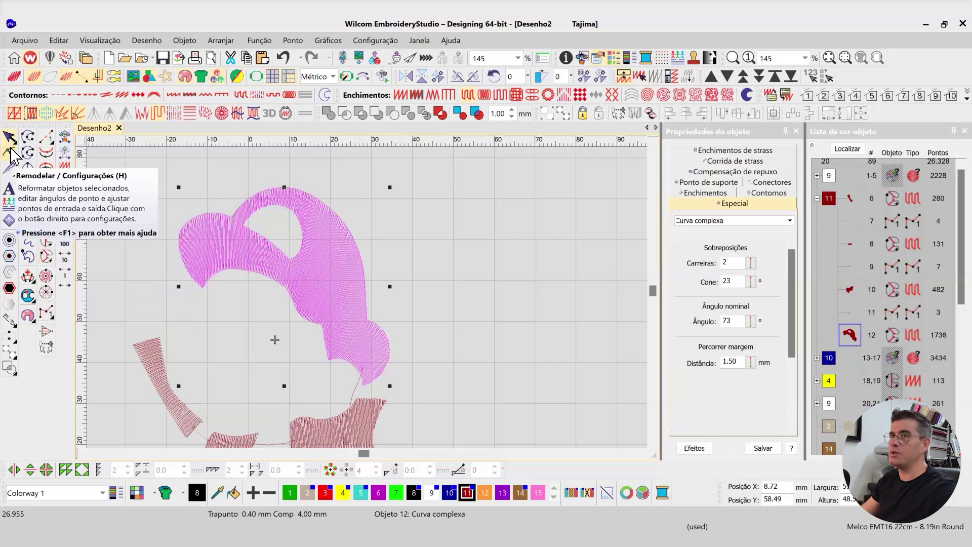
# - Inspect the stitch direction across the cap's brim and crown at close range
pyautogui.scroll(1, 412, 303)
pyautogui.scroll(2, 363, 235)
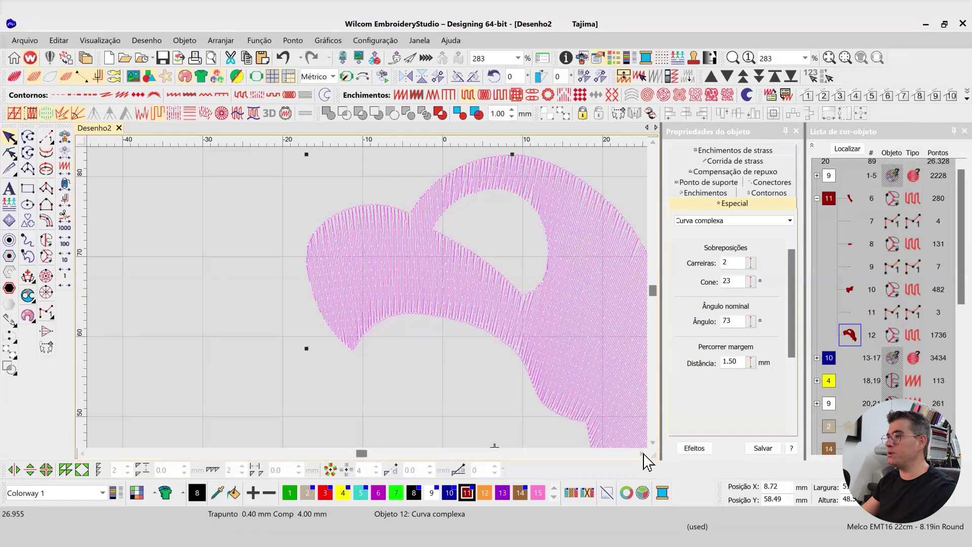
pyautogui.click(642, 453)
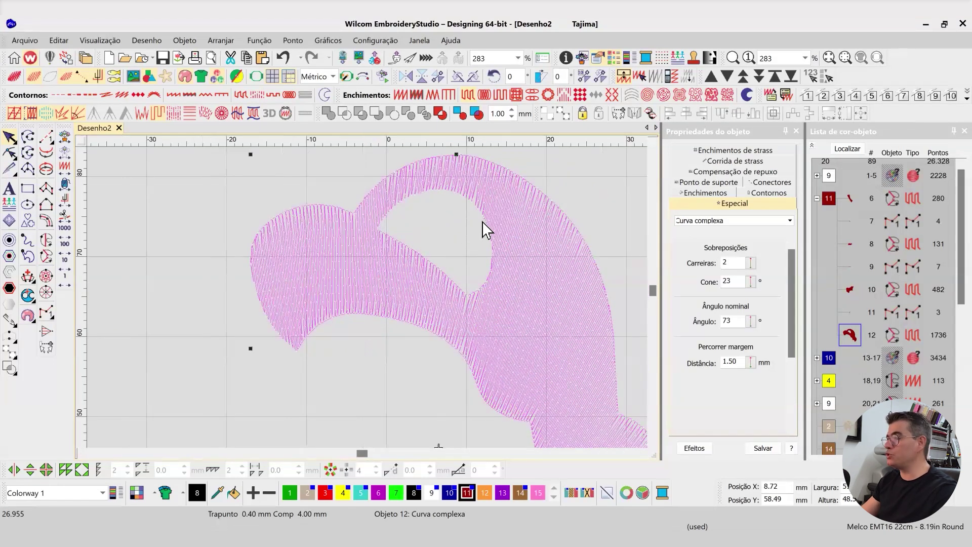
# - Examine the cap fill's stitch lines across the brim and along the narrow band above the emblem opening
pyautogui.scroll(-1, 355, 298)
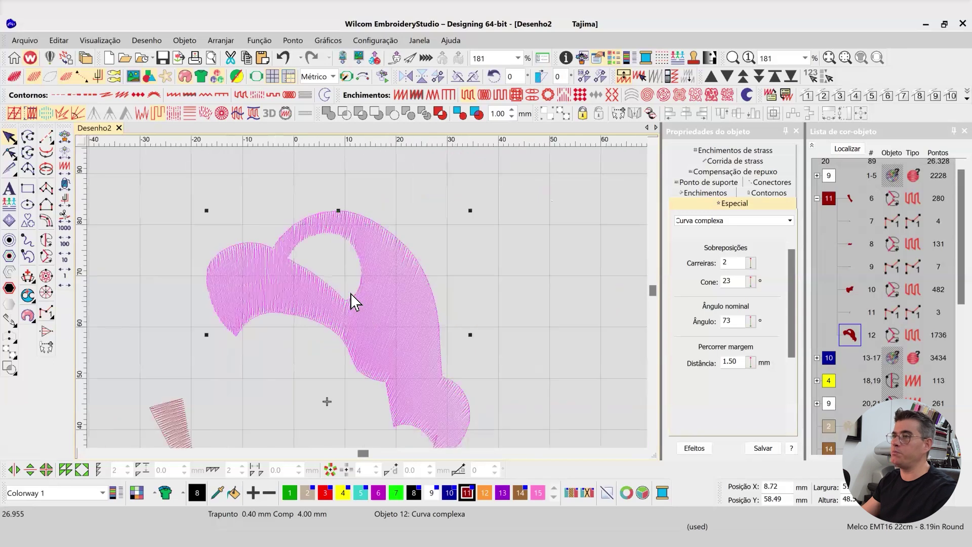
pyautogui.scroll(2, 349, 297)
pyautogui.scroll(1, 314, 324)
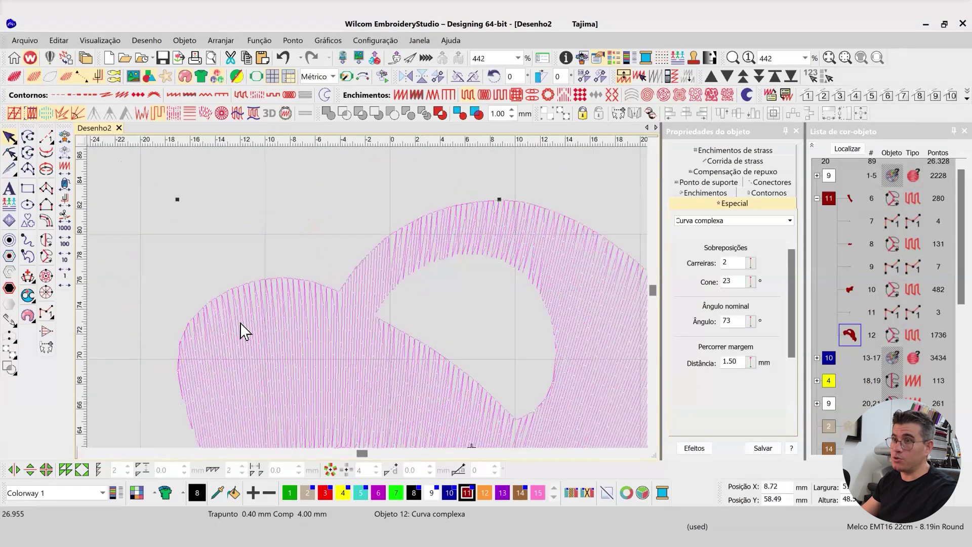
pyautogui.scroll(1, 369, 303)
pyautogui.scroll(4, 369, 263)
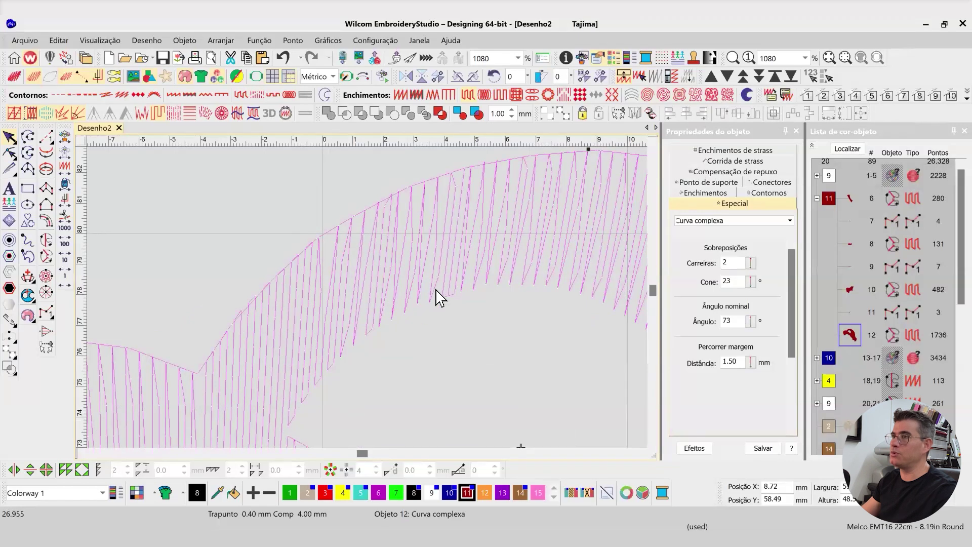
pyautogui.scroll(-3, 369, 303)
pyautogui.scroll(-1, 239, 354)
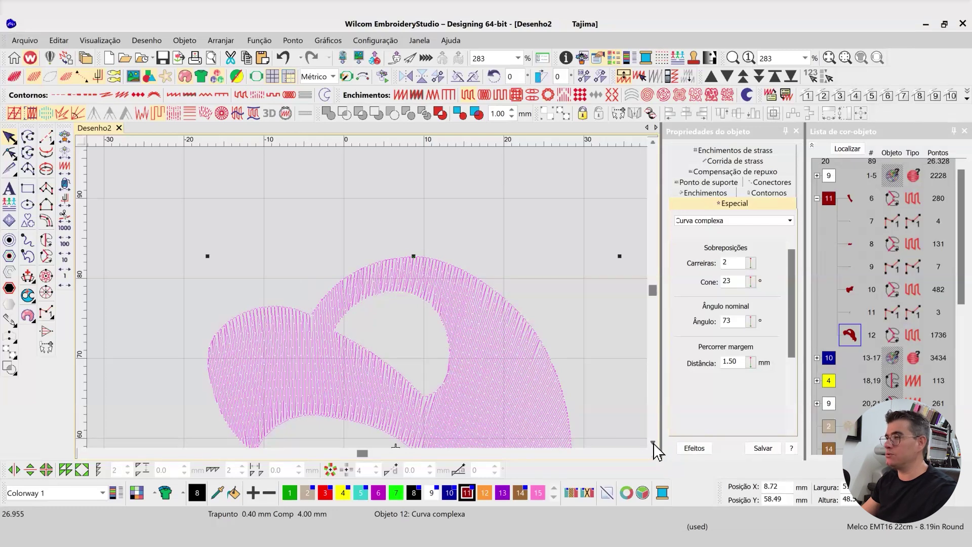
pyautogui.click(653, 443)
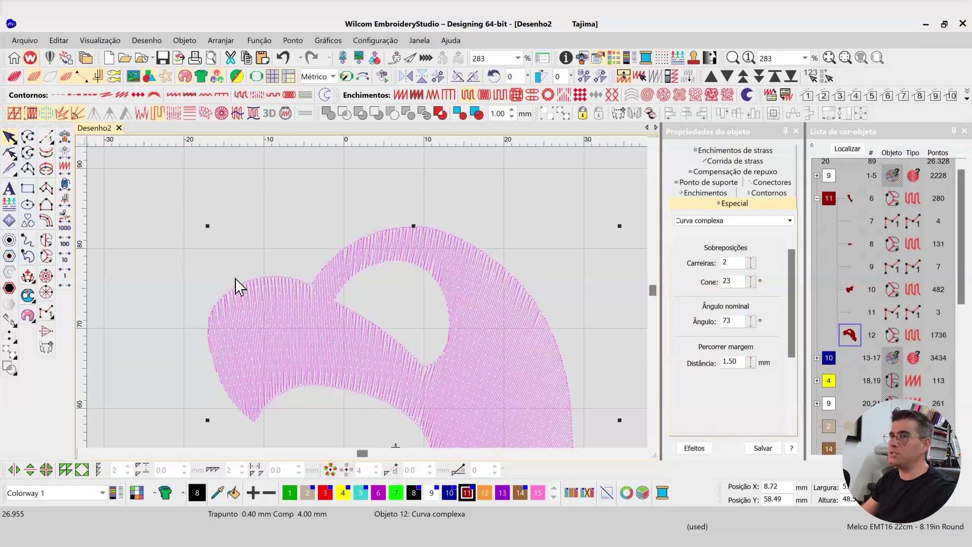
# - Convert the cap object from complex turning to complex fill and reselect it
pyautogui.click(46, 242)
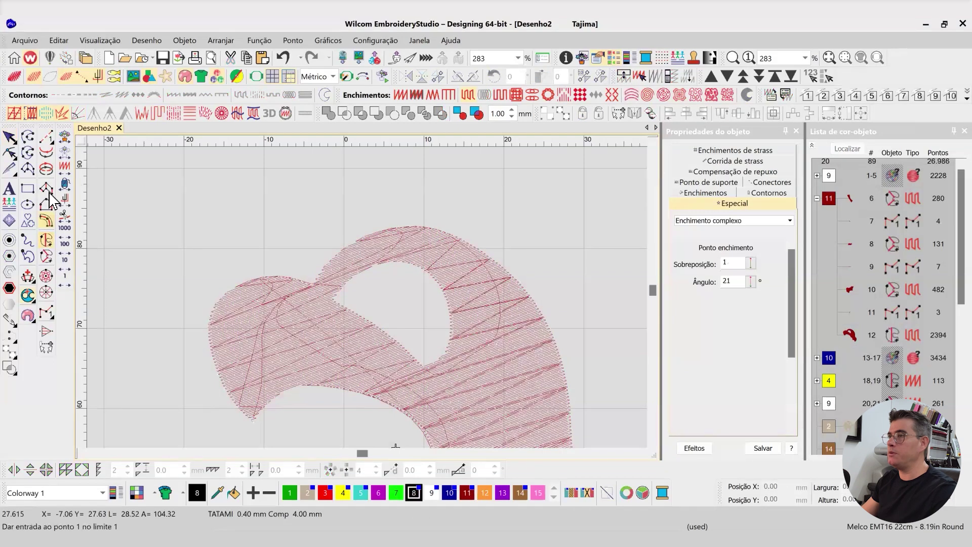
pyautogui.click(14, 136)
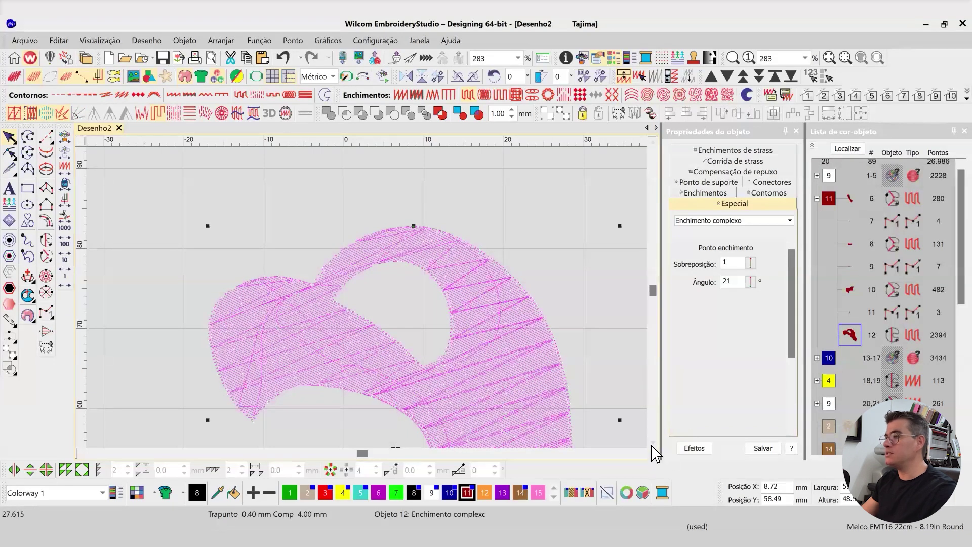
pyautogui.scroll(-1, 369, 305)
pyautogui.scroll(-2, 373, 267)
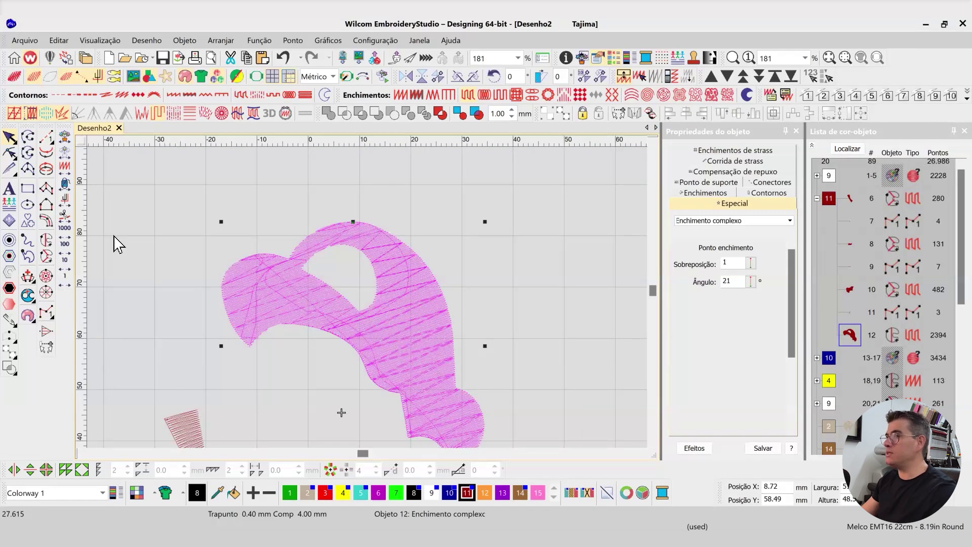
# - Reshape the cap fill's stitch angle line, trying several directions including 82°, 55° and 45°, and settle on 78°
pyautogui.click(9, 153)
pyautogui.moveTo(467, 377); pyautogui.dragTo(448, 247)
pyautogui.scroll(-2, 414, 317)
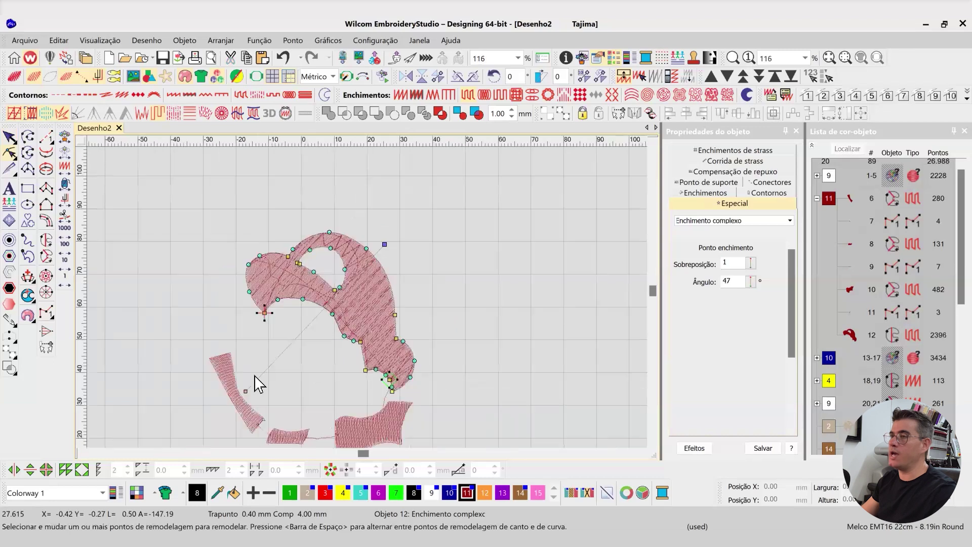
pyautogui.click(246, 391)
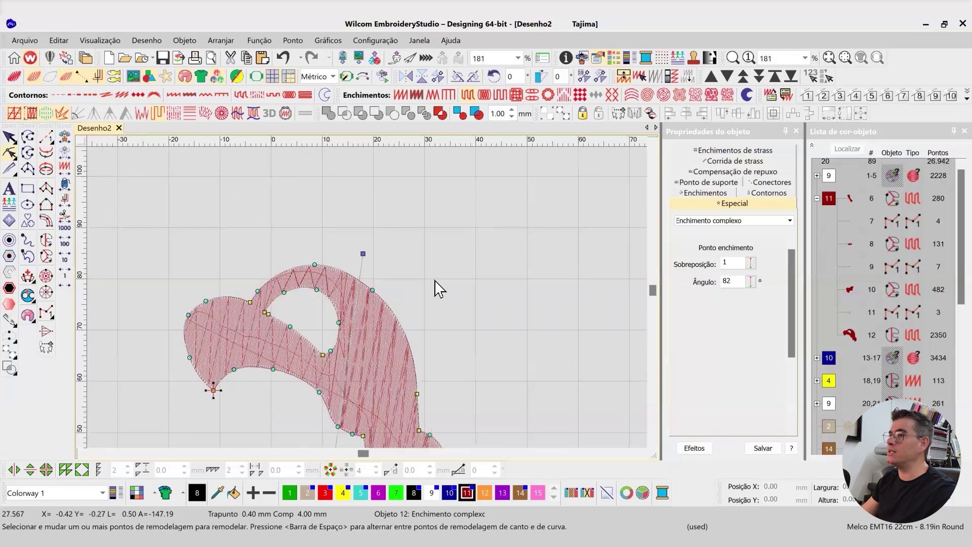
pyautogui.moveTo(435, 288); pyautogui.dragTo(442, 296)
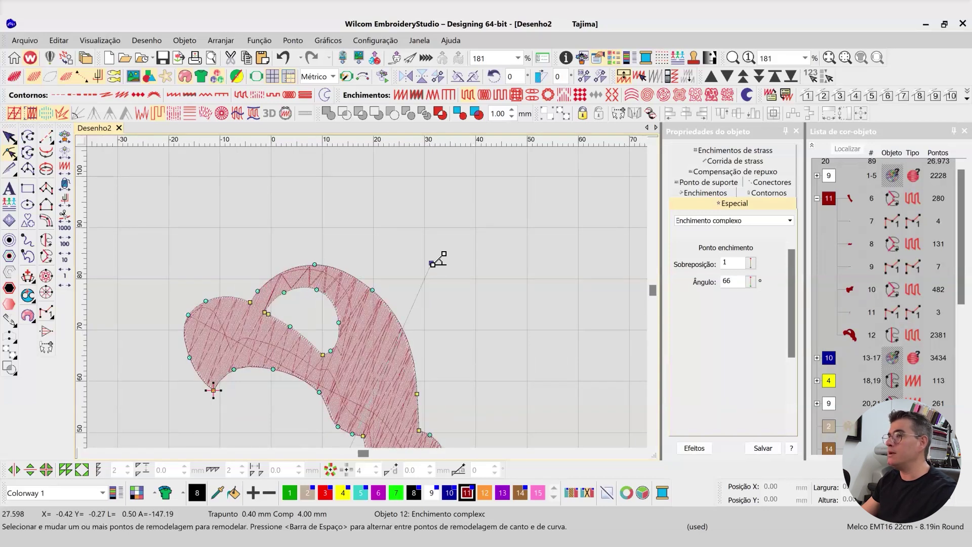
pyautogui.moveTo(470, 292); pyautogui.dragTo(478, 284)
pyautogui.moveTo(513, 316); pyautogui.dragTo(511, 315)
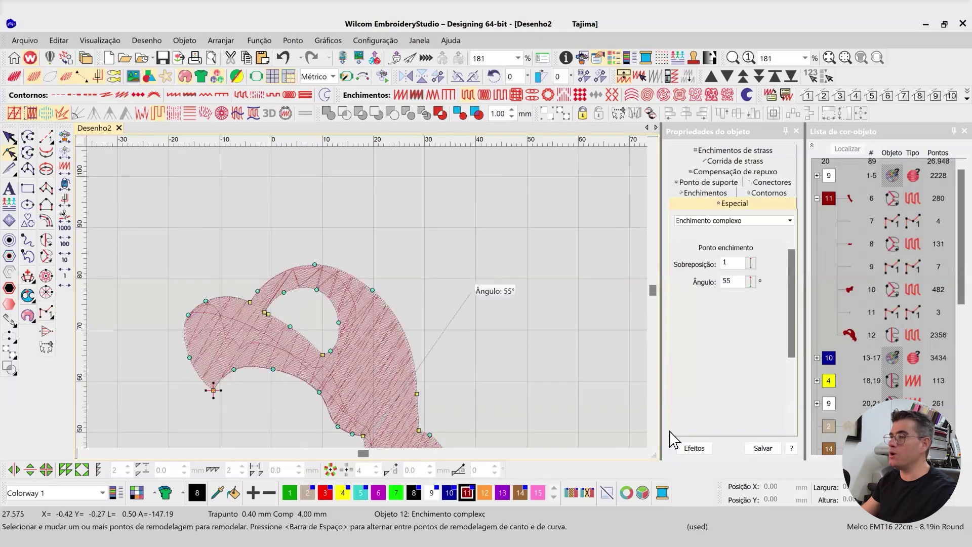
pyautogui.click(653, 444)
pyautogui.click(653, 444)
pyautogui.click(653, 443)
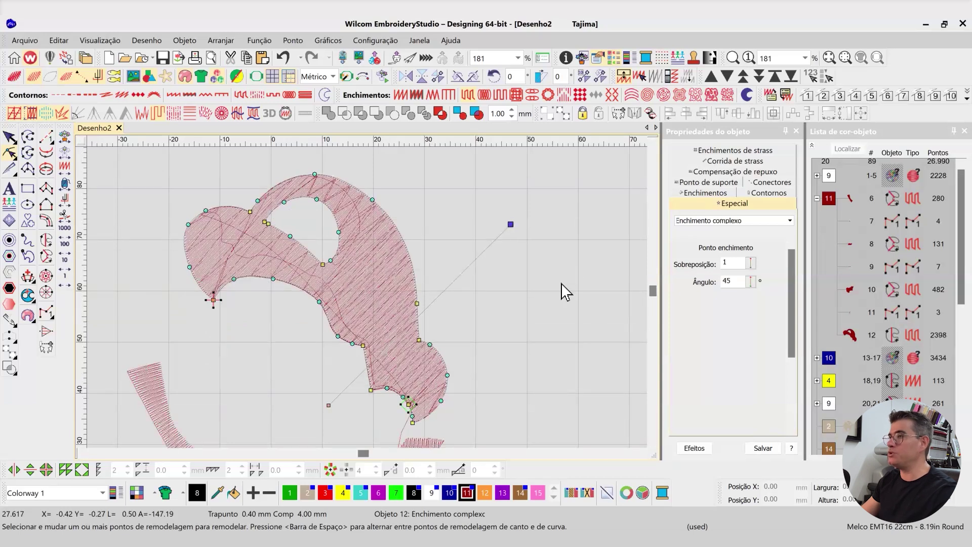
pyautogui.moveTo(510, 224); pyautogui.dragTo(441, 187)
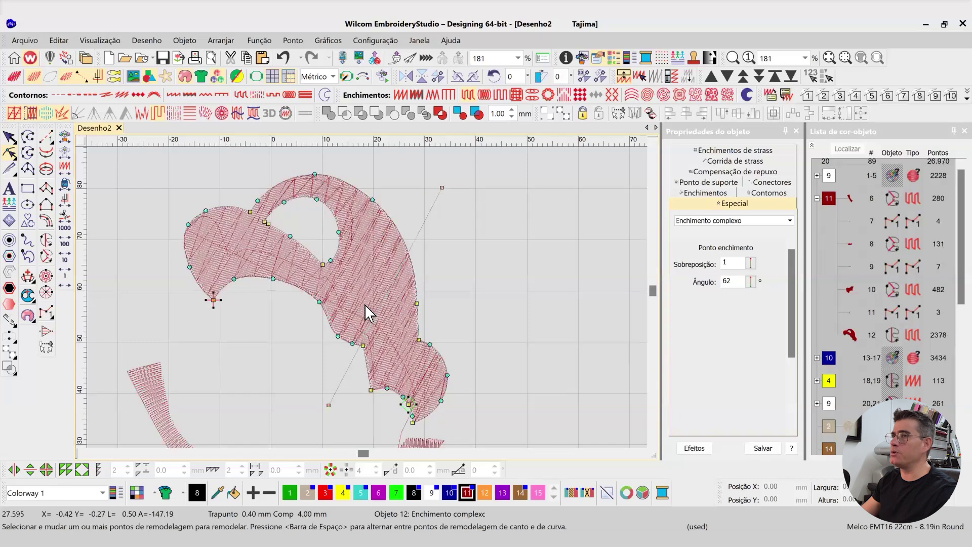
pyautogui.scroll(5, 365, 312)
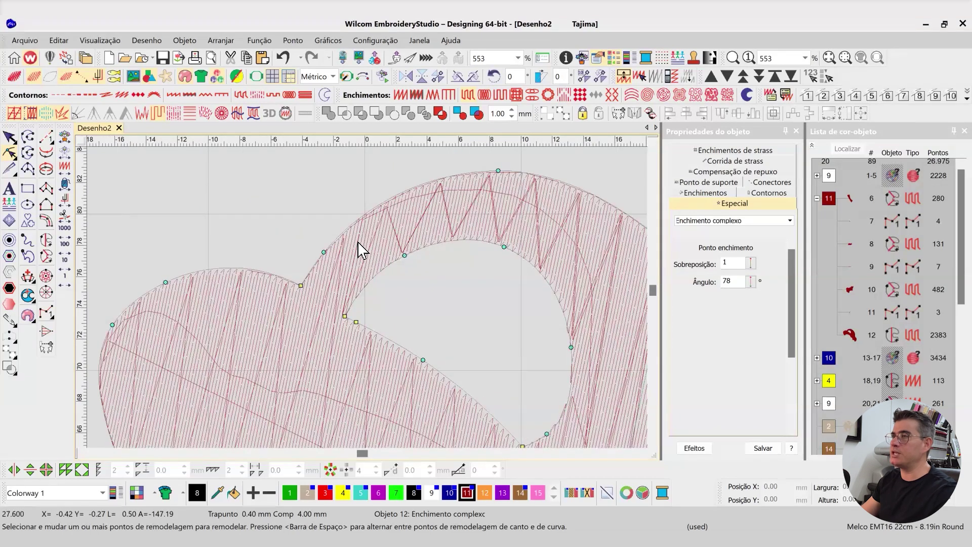
# - Examine the stitches where the brim meets the band above the emblem opening, and return to object selection
pyautogui.scroll(4, 334, 271)
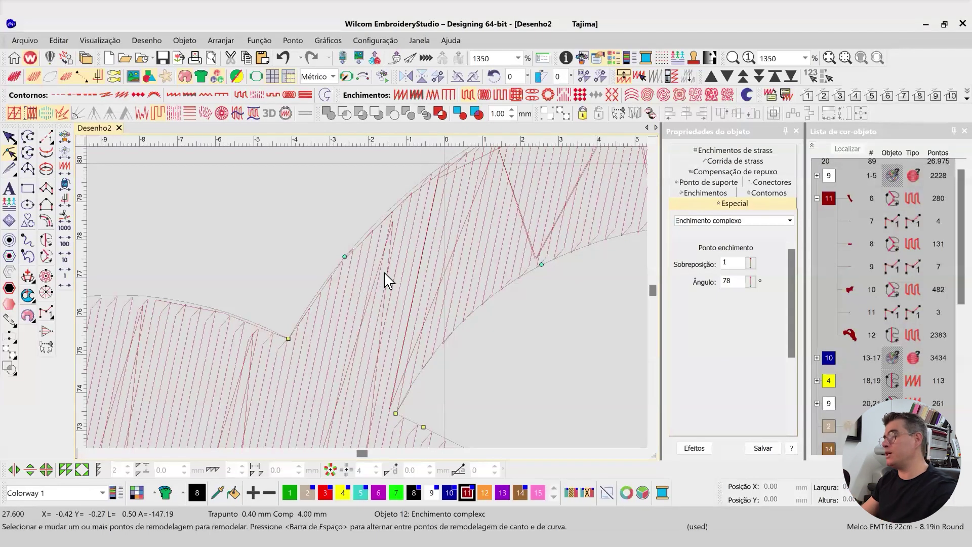
pyautogui.scroll(-2, 368, 304)
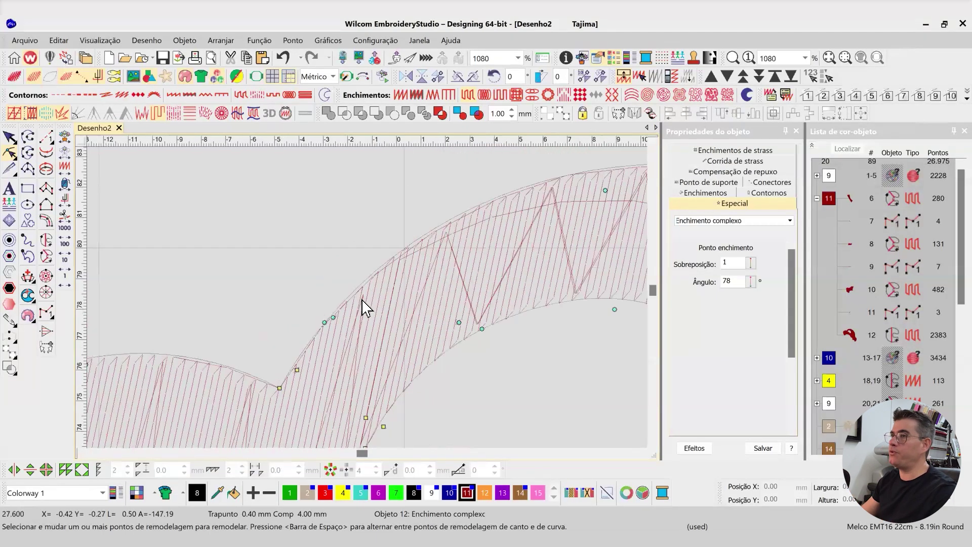
pyautogui.click(12, 138)
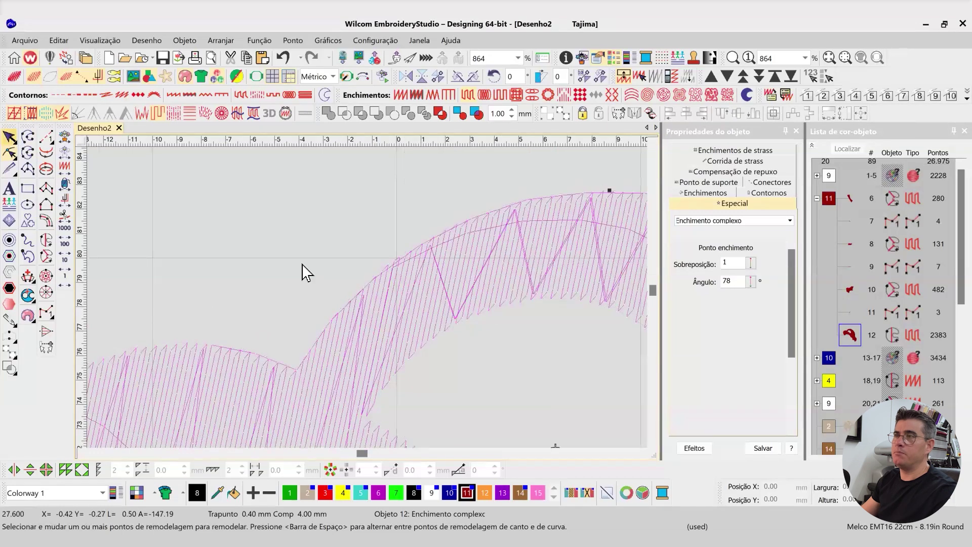
pyautogui.scroll(-1, 384, 294)
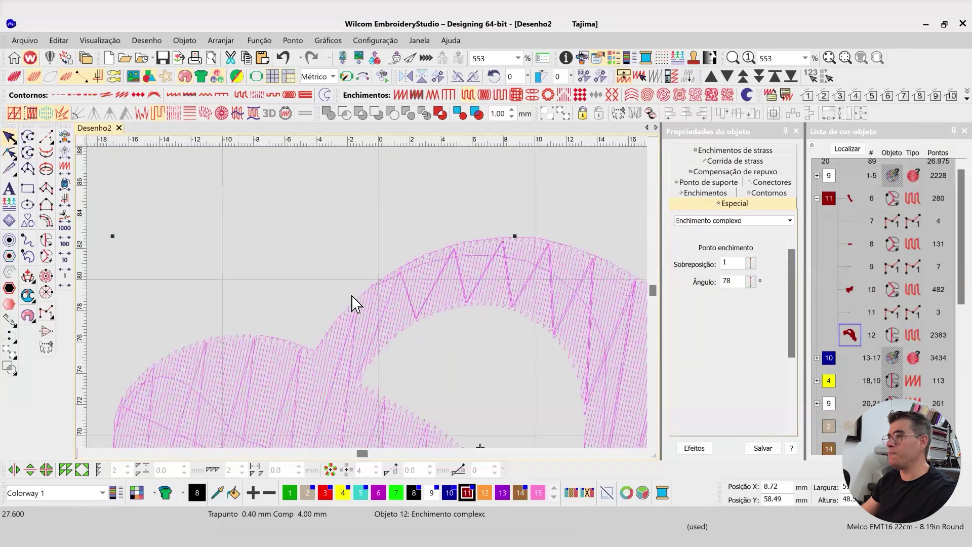
pyautogui.scroll(-1, 354, 304)
pyautogui.scroll(2, 371, 304)
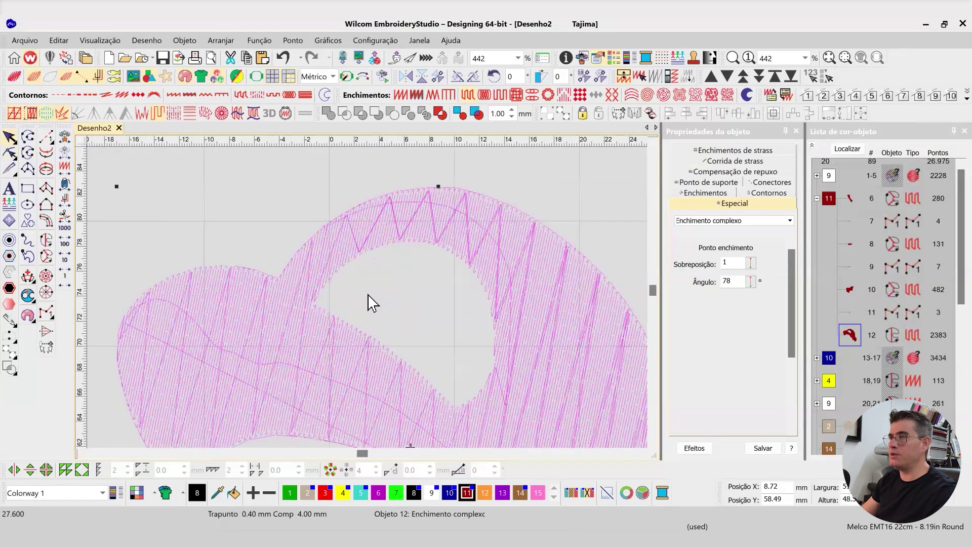
pyautogui.scroll(-1, 369, 304)
pyautogui.scroll(1, 335, 297)
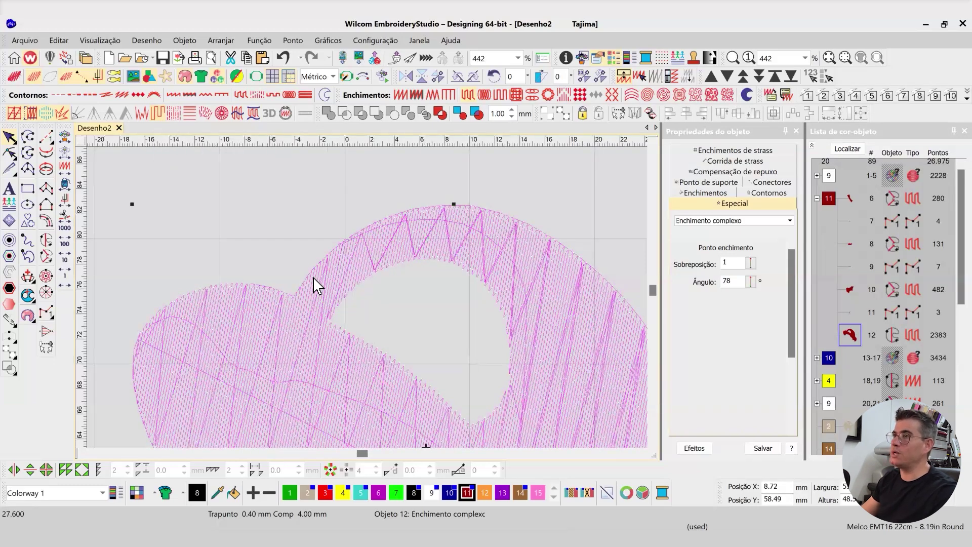
# - Turn off the Trapunto effect on the cap fill and check its travel stitches and edges
pyautogui.click(160, 116)
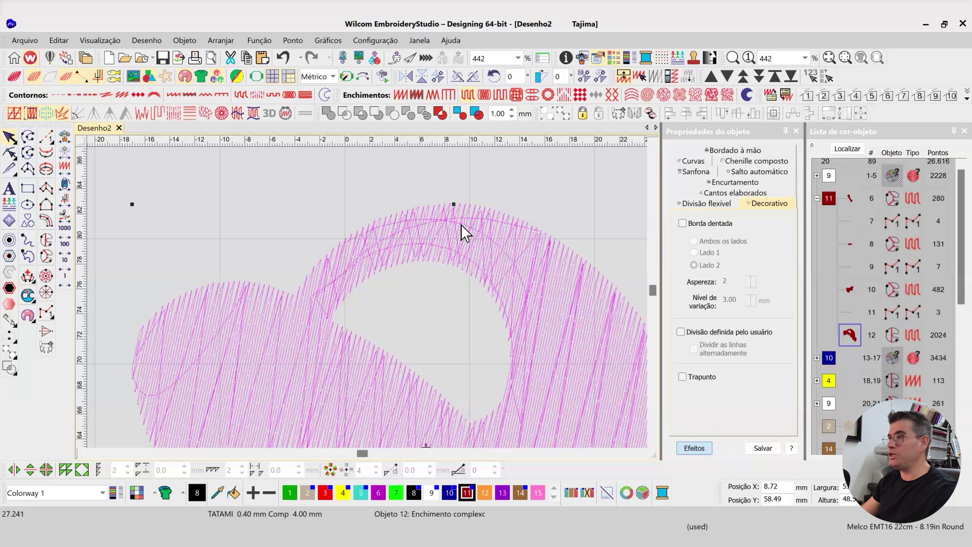
pyautogui.scroll(1, 367, 305)
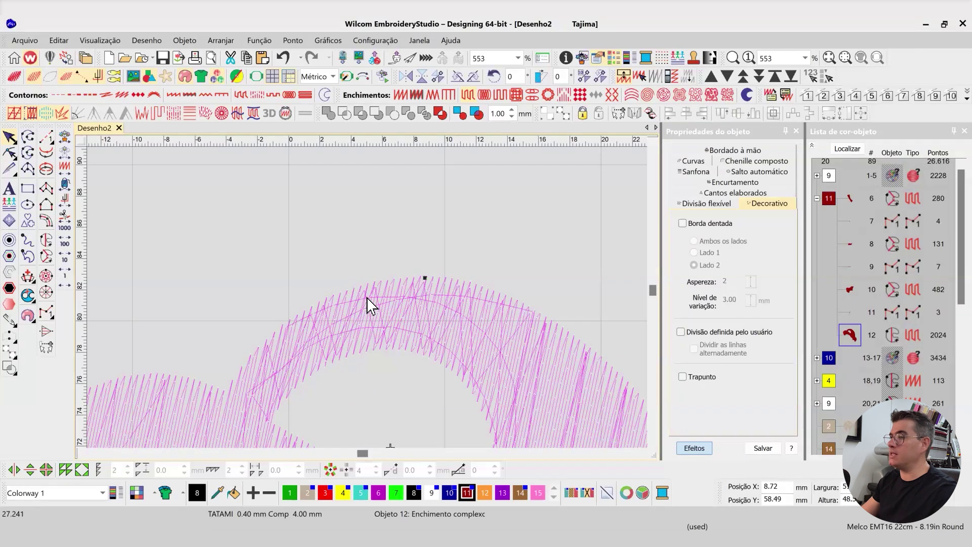
pyautogui.scroll(-2, 370, 304)
pyautogui.scroll(-4, 423, 298)
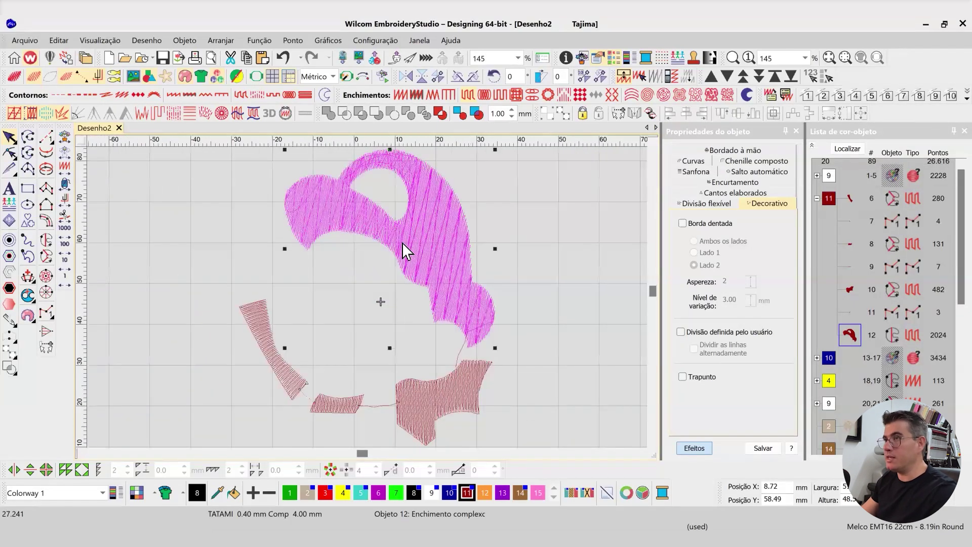
pyautogui.scroll(3, 369, 304)
pyautogui.scroll(1, 393, 294)
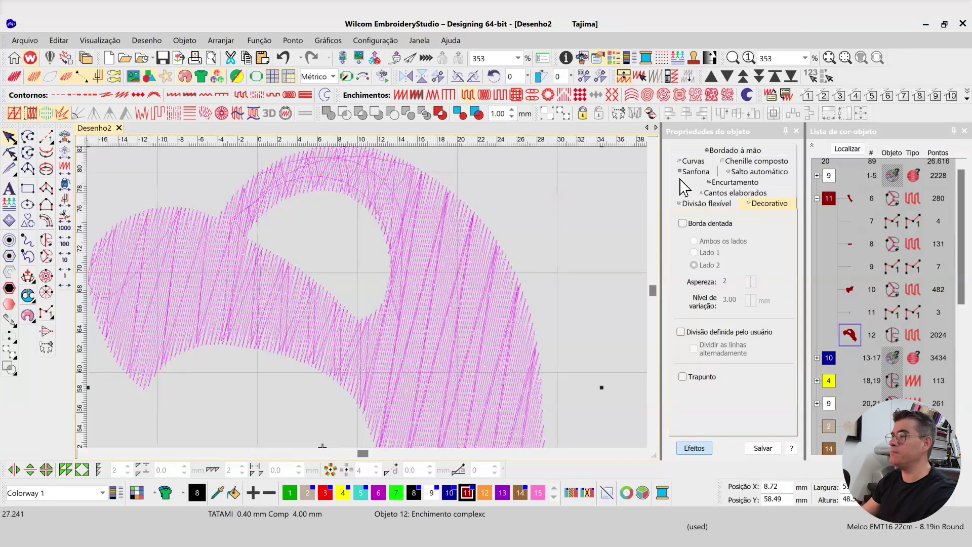
# - Set the cap fill's first underlay to Tatami and disable its second underlay
pyautogui.click(698, 448)
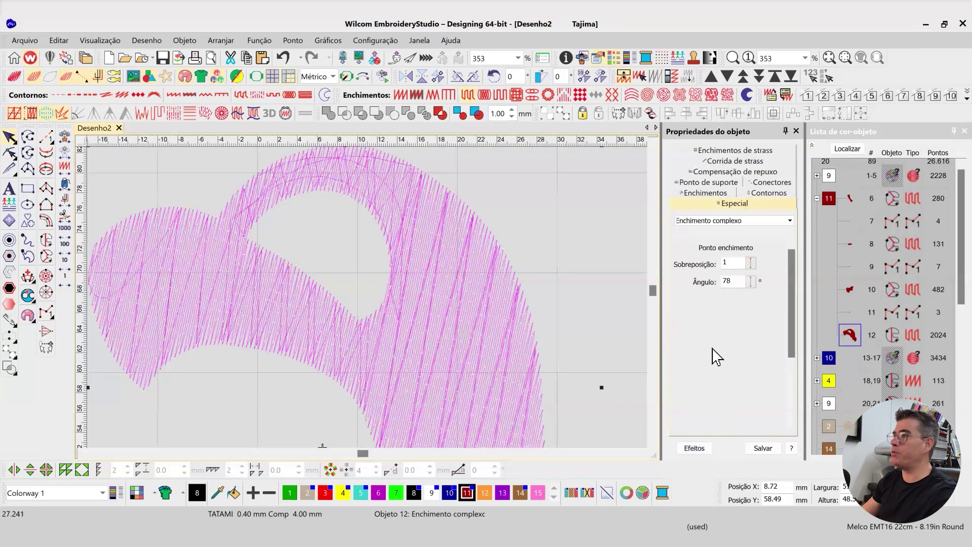
pyautogui.click(705, 193)
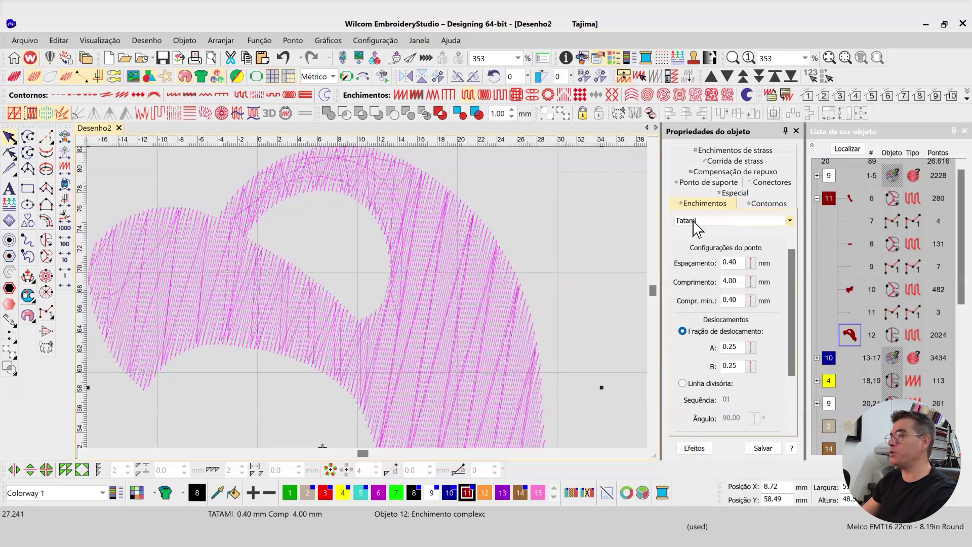
pyautogui.click(701, 181)
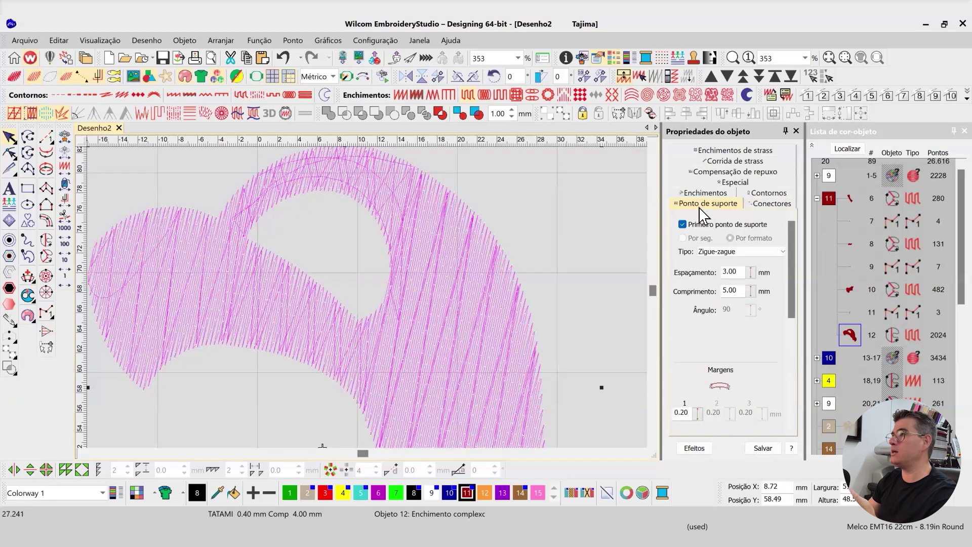
pyautogui.click(727, 251)
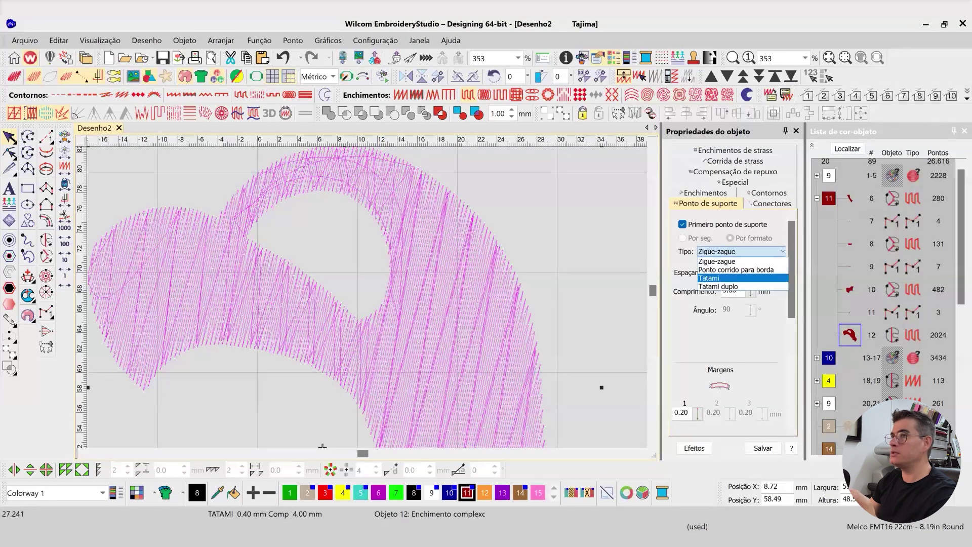
pyautogui.click(717, 277)
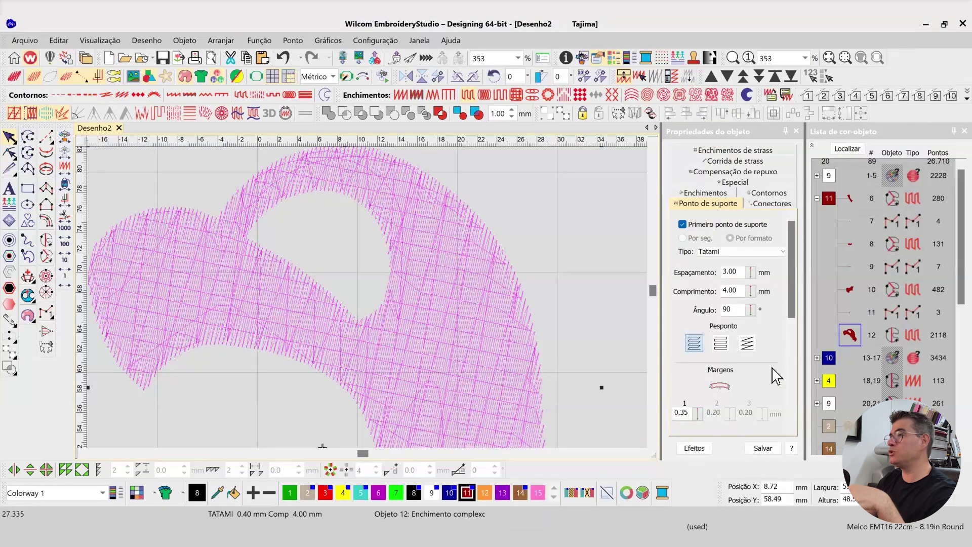
pyautogui.moveTo(791, 297); pyautogui.dragTo(786, 375)
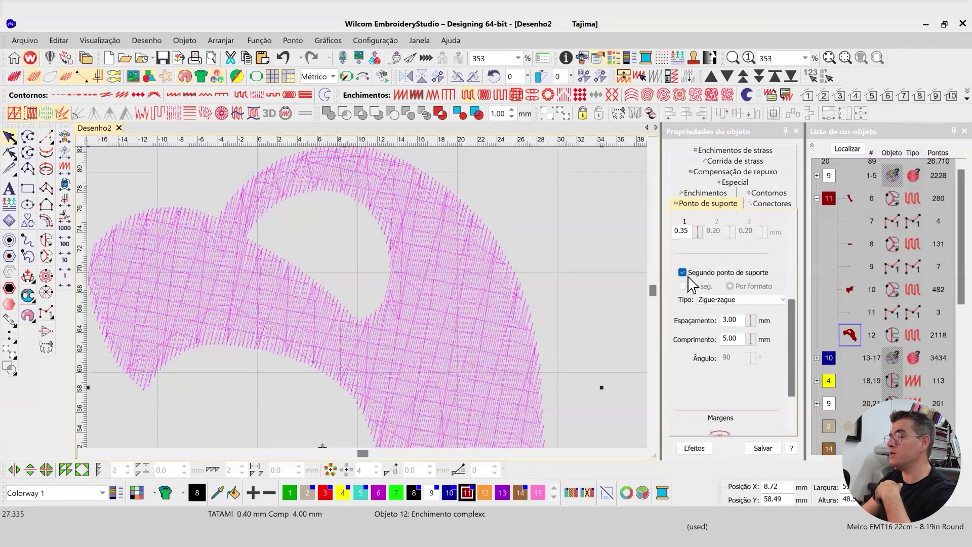
pyautogui.click(682, 273)
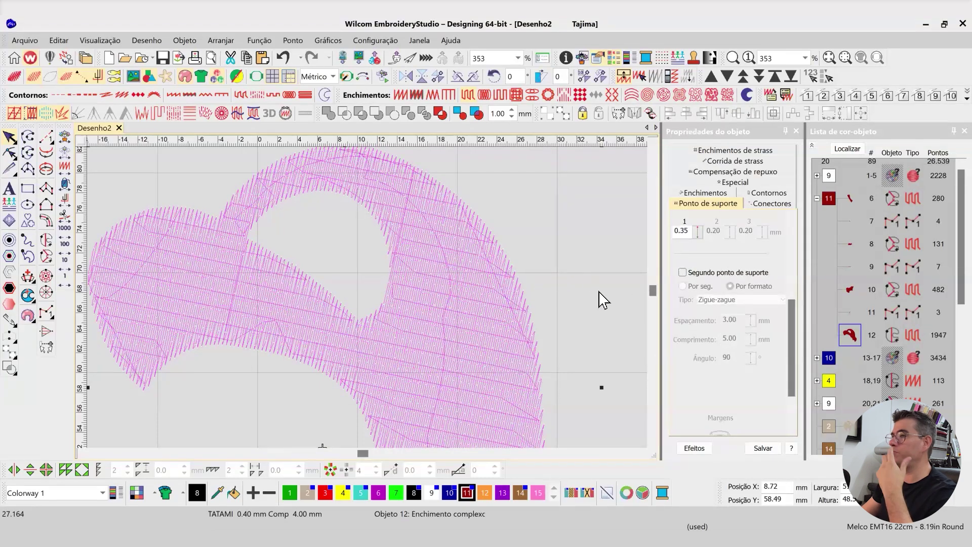
# - Reshape the cap fill's stitch angle line to a more diagonal direction and check the resulting stitches and travel lines
pyautogui.scroll(-4, 367, 298)
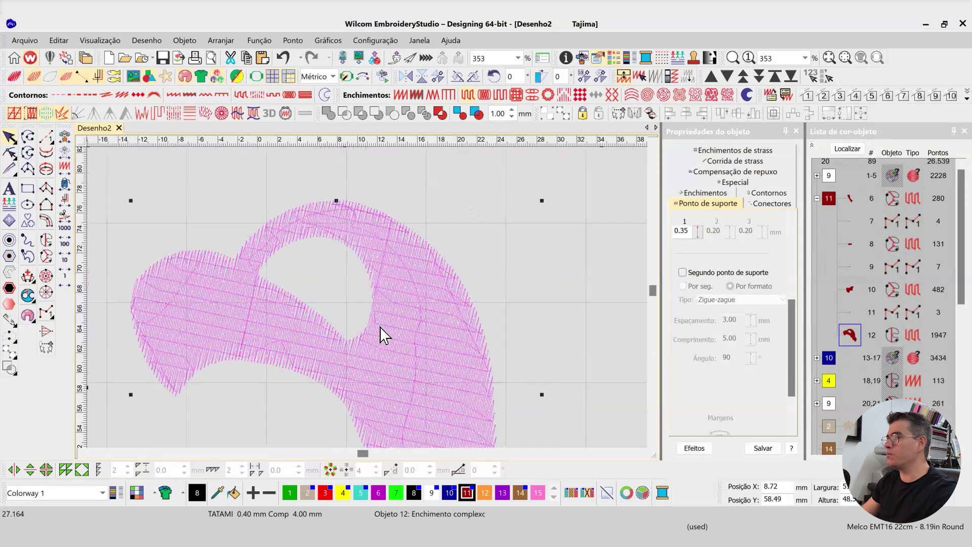
pyautogui.scroll(3, 496, 304)
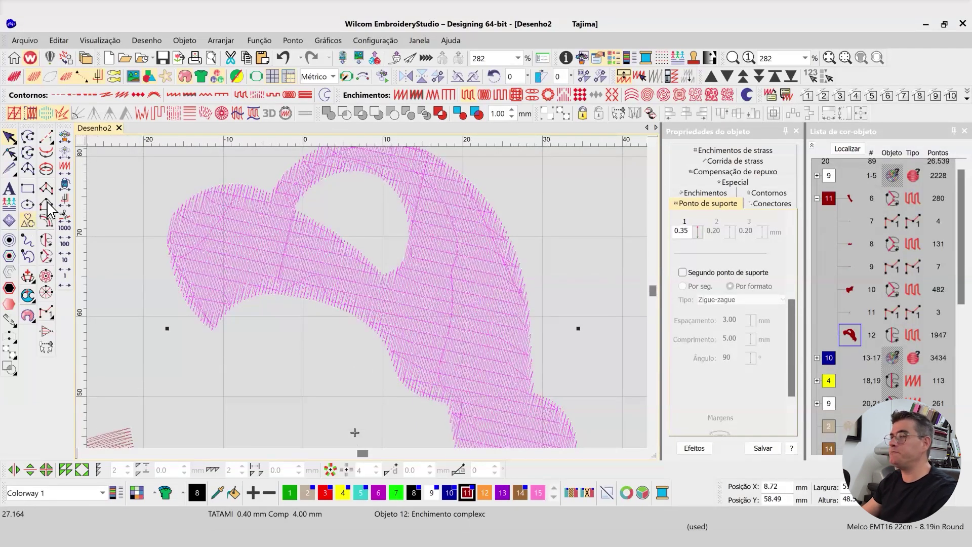
pyautogui.click(9, 152)
pyautogui.click(653, 142)
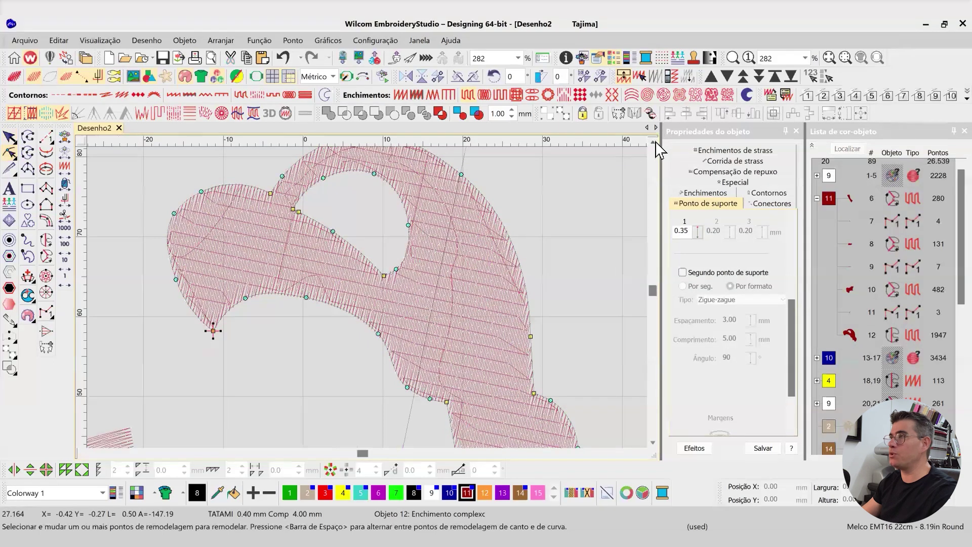
pyautogui.click(15, 76)
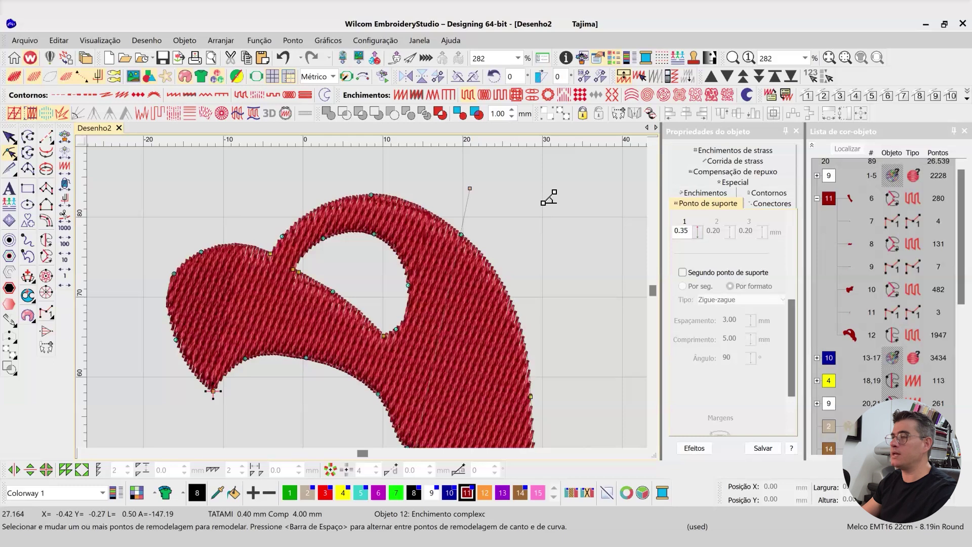
pyautogui.moveTo(543, 203); pyautogui.dragTo(541, 204)
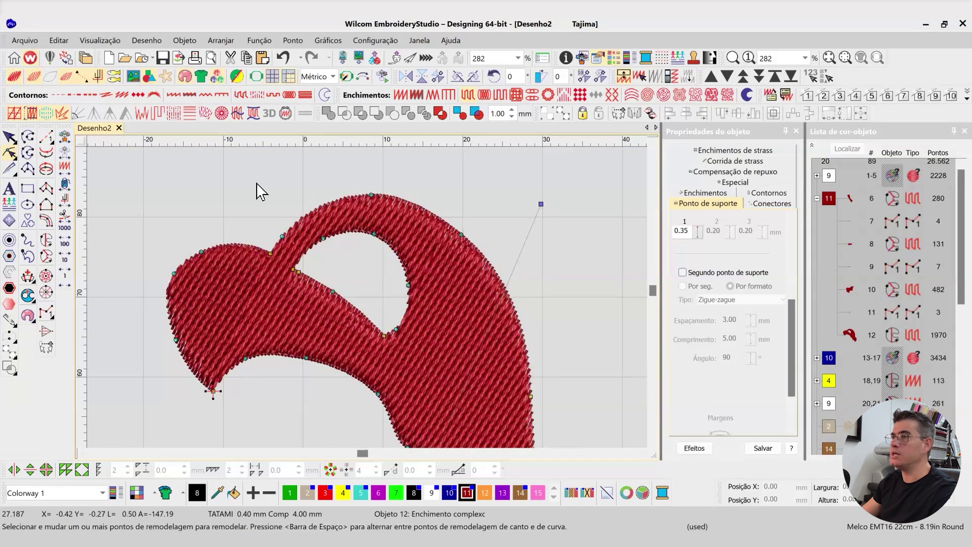
pyautogui.press('t')
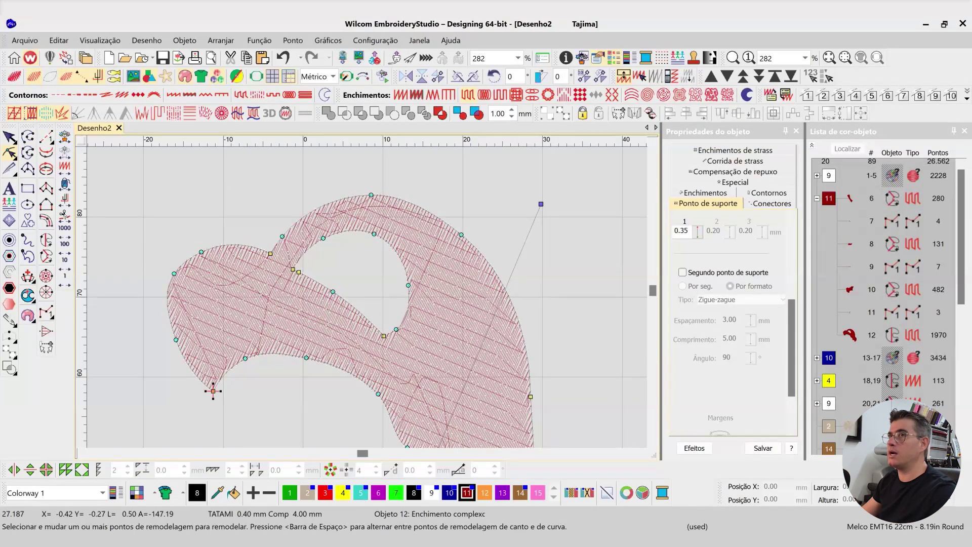
pyautogui.press('Escape')
pyautogui.scroll(-1, 367, 302)
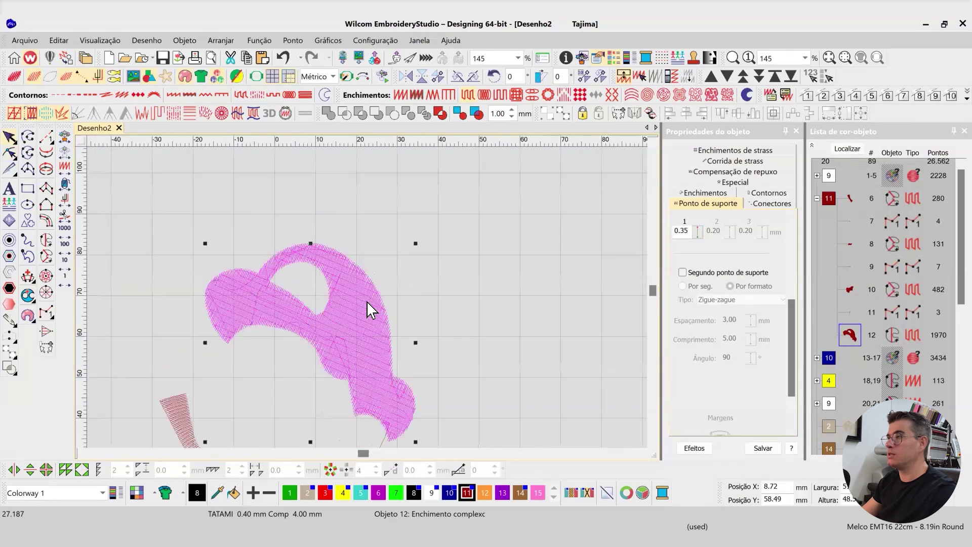
pyautogui.scroll(1, 367, 302)
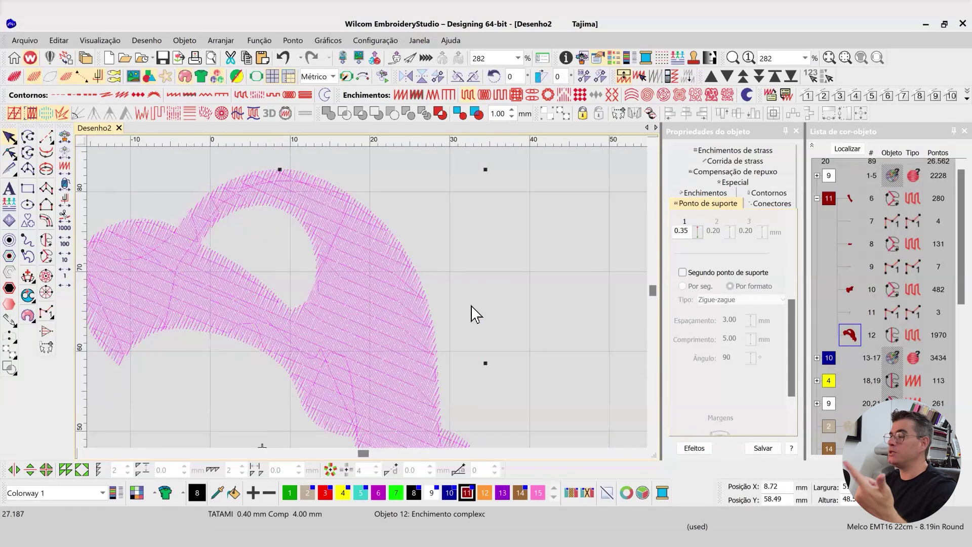
# - Set the cap fill's pull compensation to 0.45 mm and check its edges with the object deselected
pyautogui.click(692, 448)
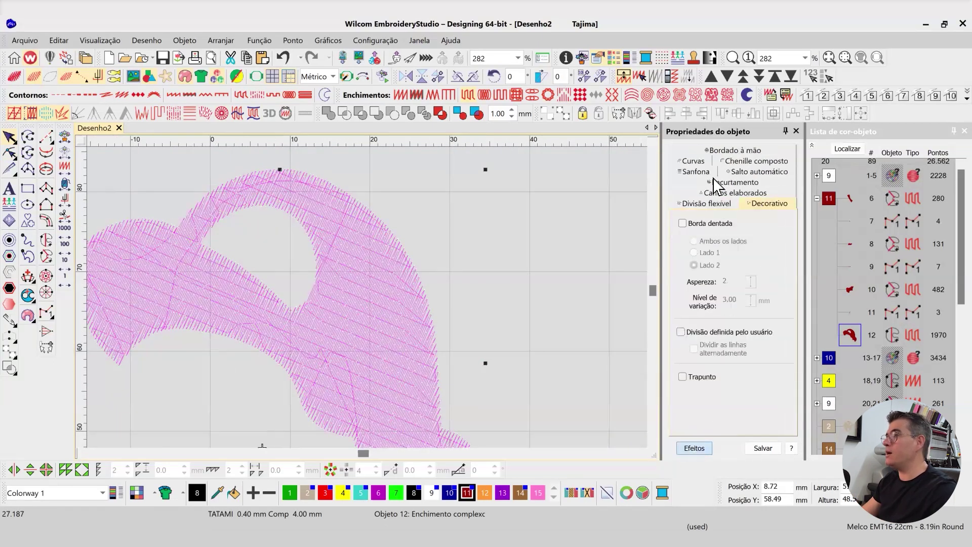
pyautogui.click(697, 450)
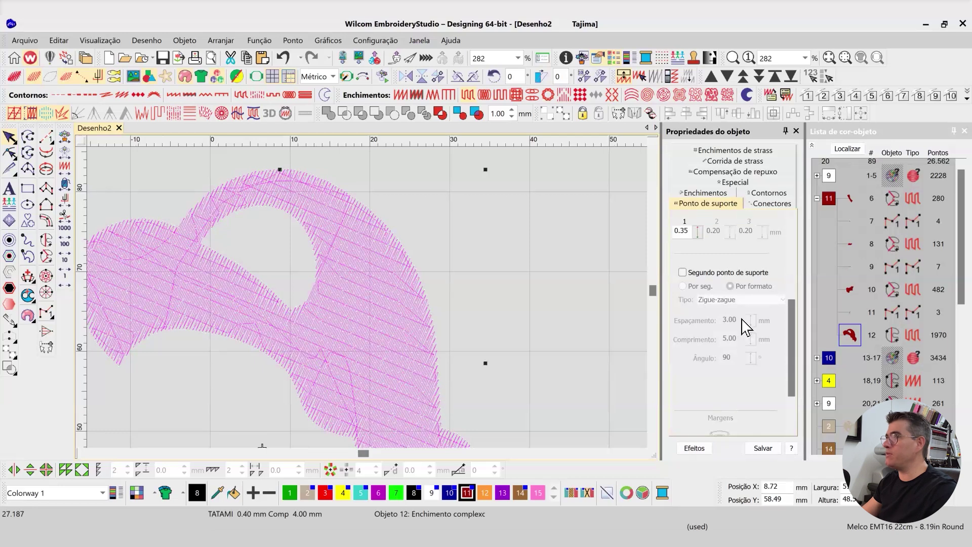
pyautogui.click(724, 172)
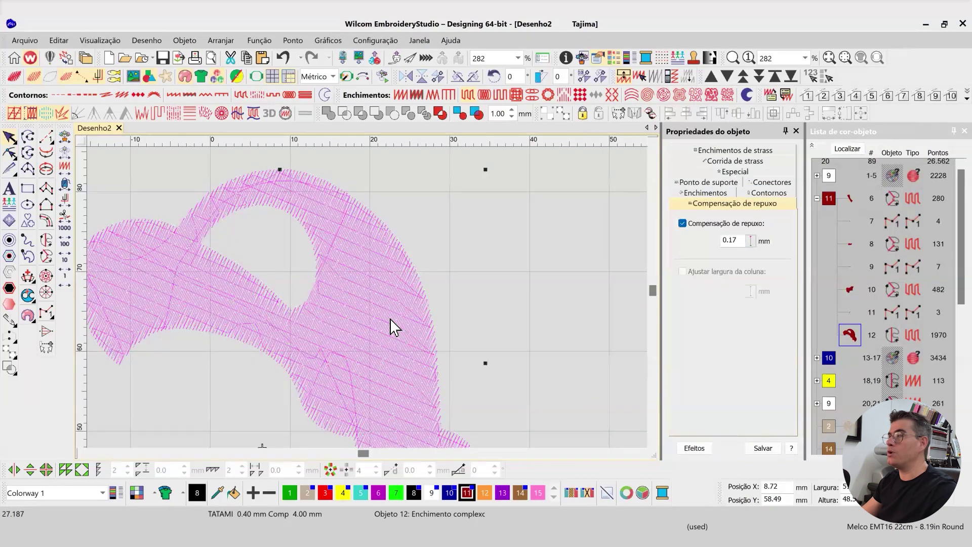
pyautogui.doubleClick(732, 240)
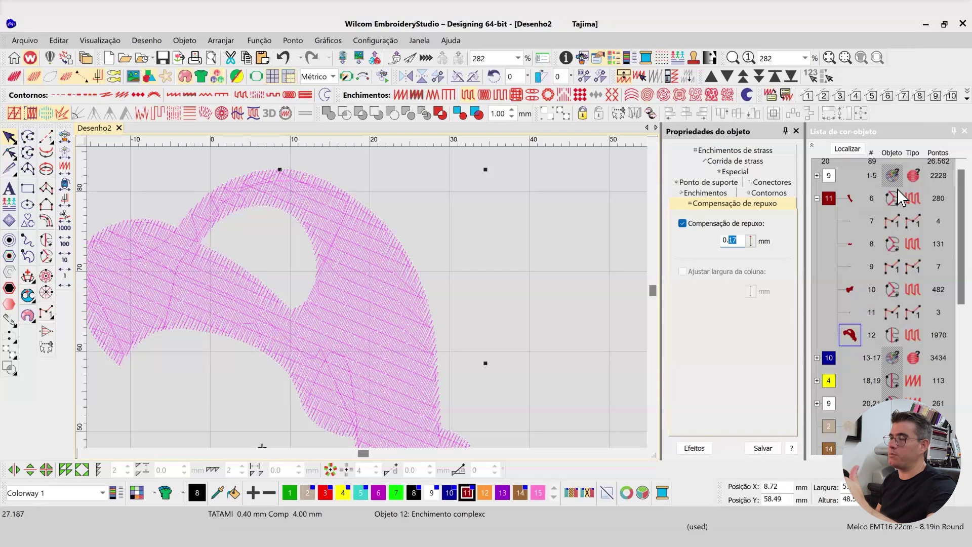
pyautogui.write('45')
pyautogui.press('Return')
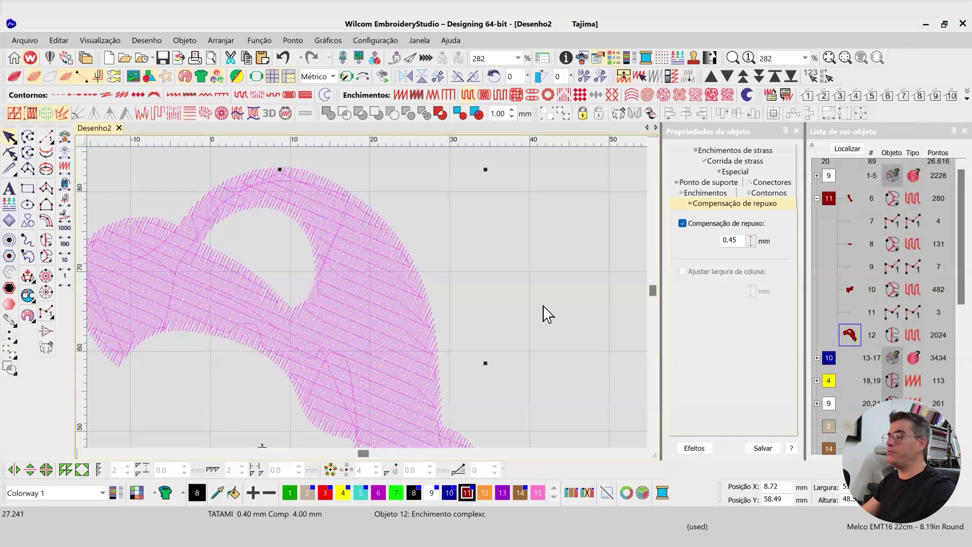
pyautogui.click(503, 245)
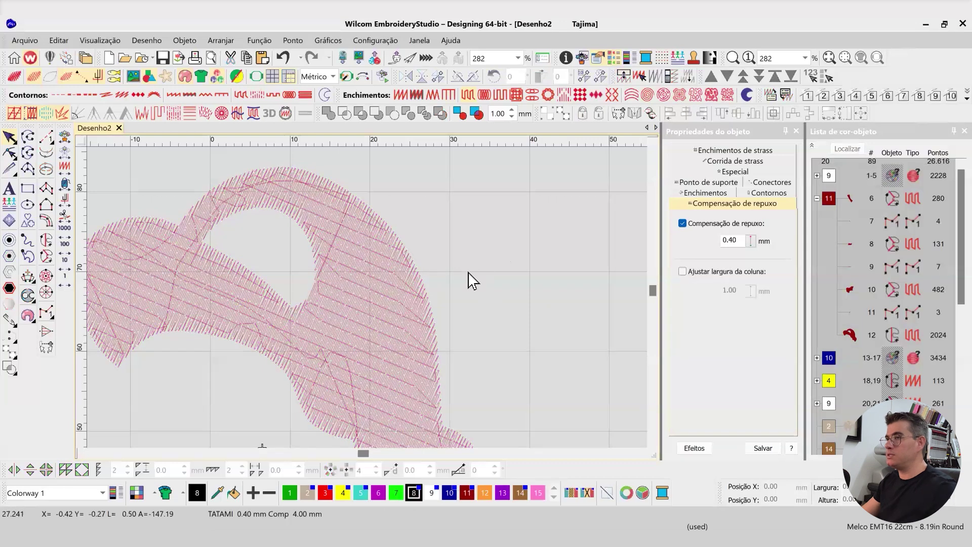
pyautogui.click(403, 282)
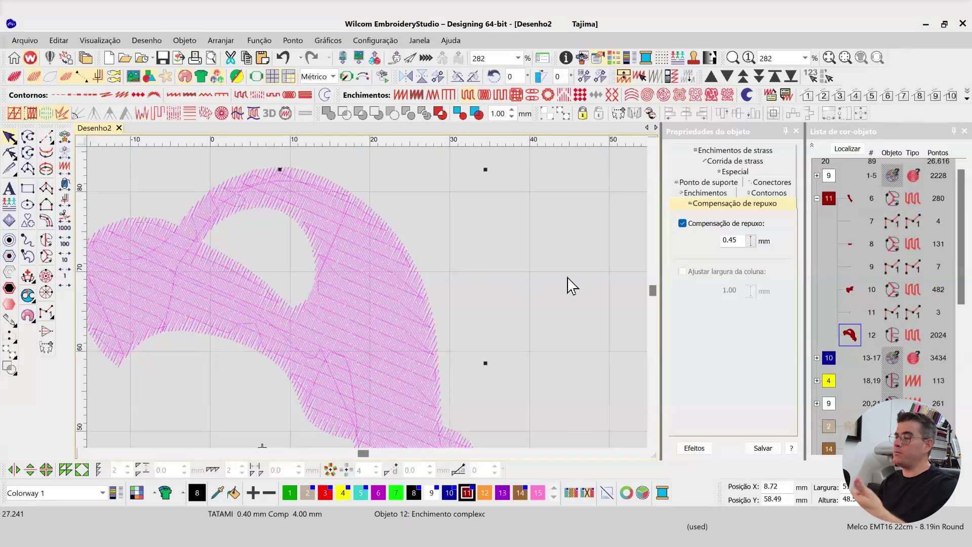
pyautogui.click(553, 276)
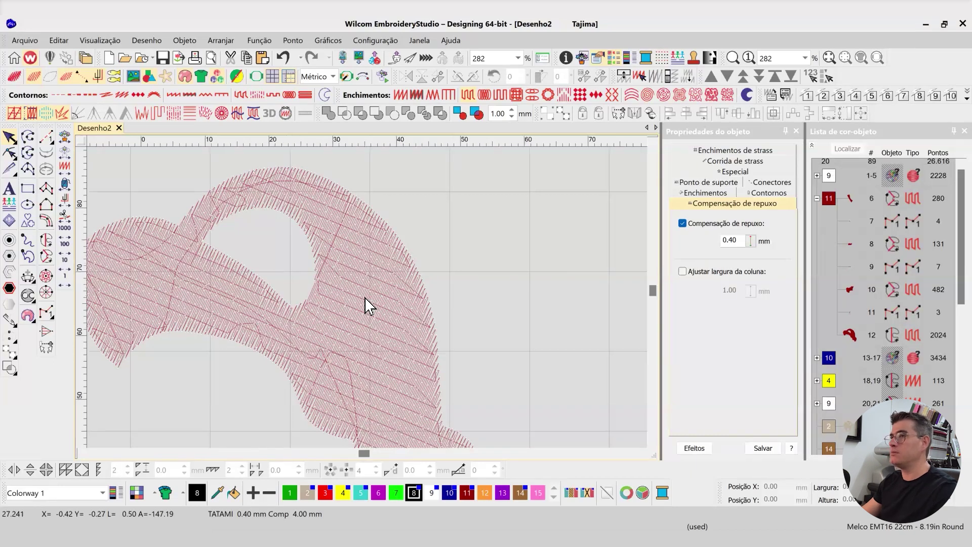
# - Show the whole design again, select the skin-coloured face fill and isolate it from the other objects
pyautogui.scroll(-2, 365, 296)
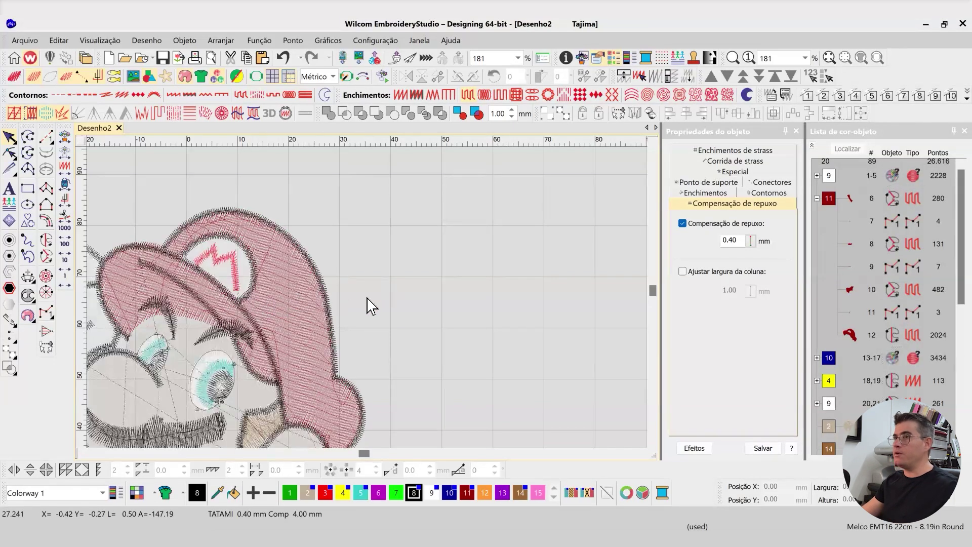
pyautogui.scroll(-2, 368, 304)
pyautogui.scroll(2, 368, 304)
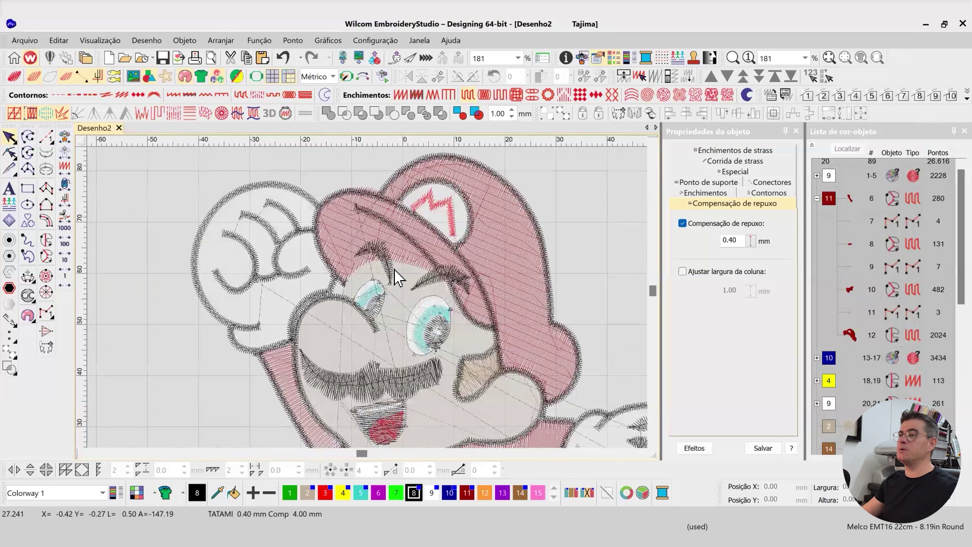
pyautogui.scroll(2, 366, 301)
pyautogui.click(377, 304)
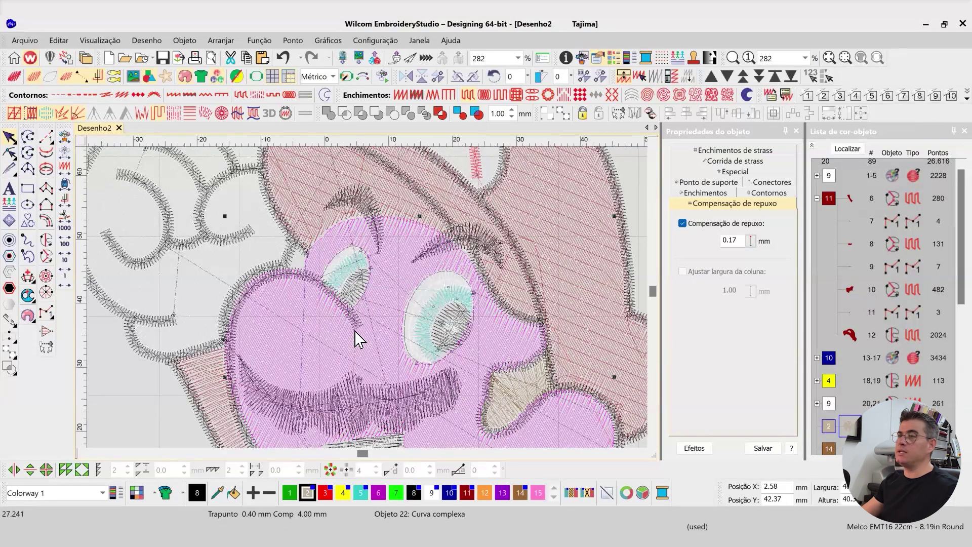
pyautogui.scroll(-1, 358, 336)
pyautogui.hotkey('shift', 's')
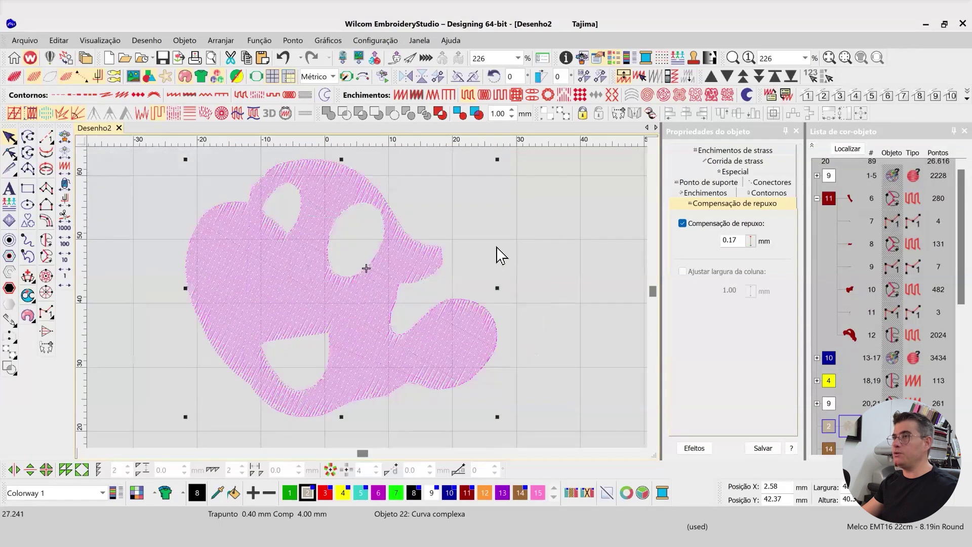
pyautogui.click(582, 229)
pyautogui.click(398, 269)
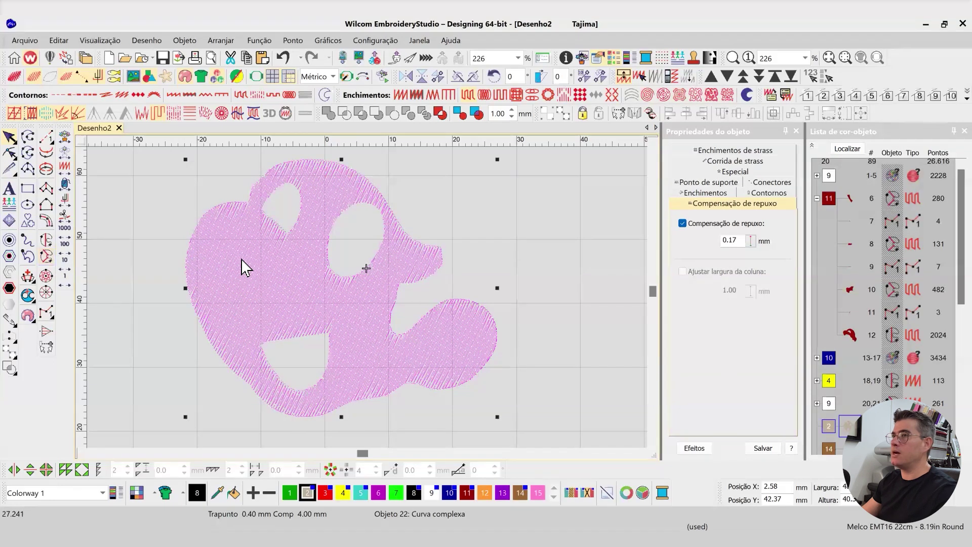
# - Examine the face fill's stitches and edges around the two eye openings
pyautogui.scroll(1, 241, 267)
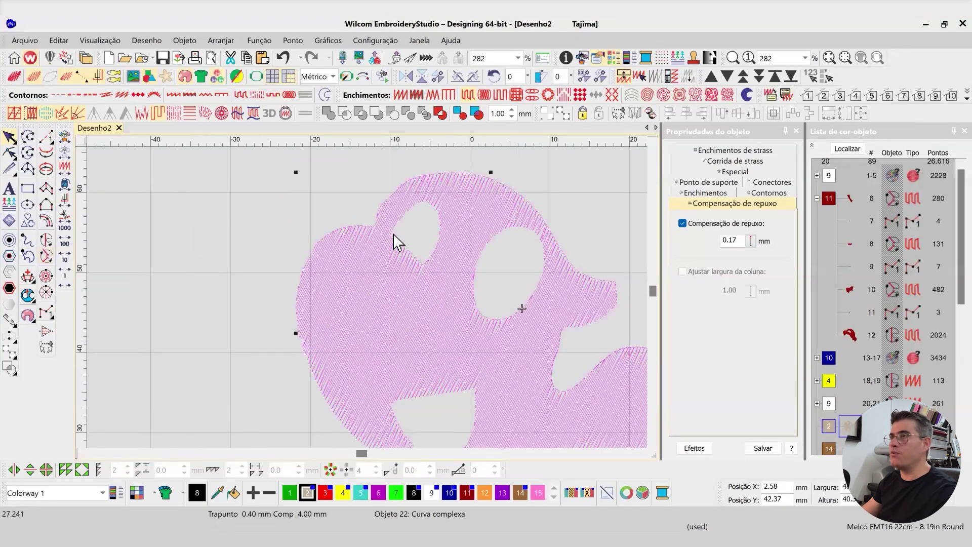
pyautogui.scroll(2, 370, 298)
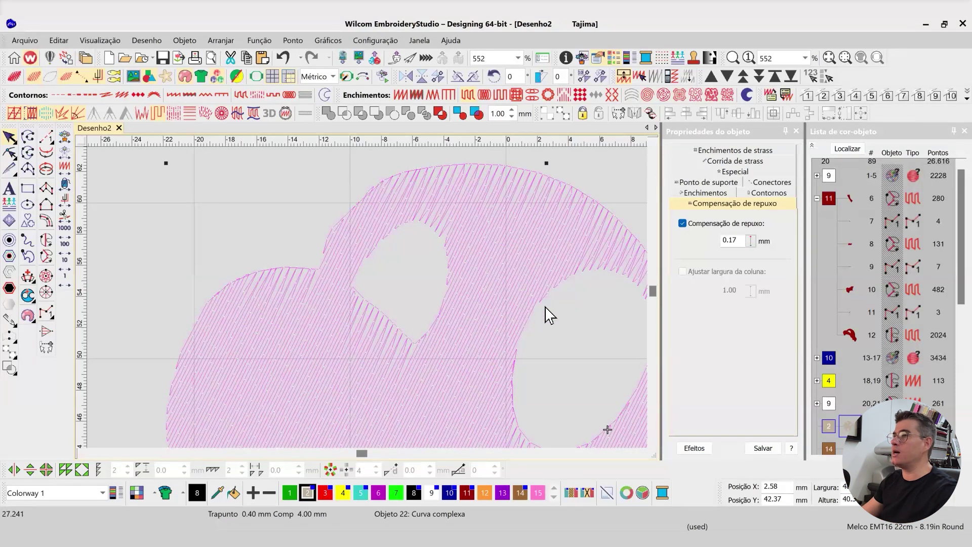
pyautogui.scroll(2, 467, 290)
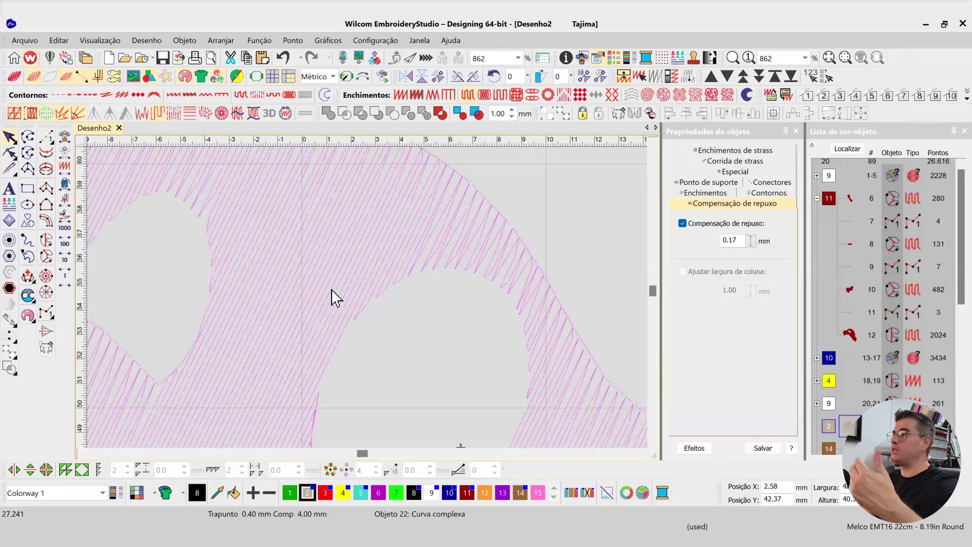
pyautogui.scroll(-3, 367, 304)
pyautogui.scroll(-4, 368, 308)
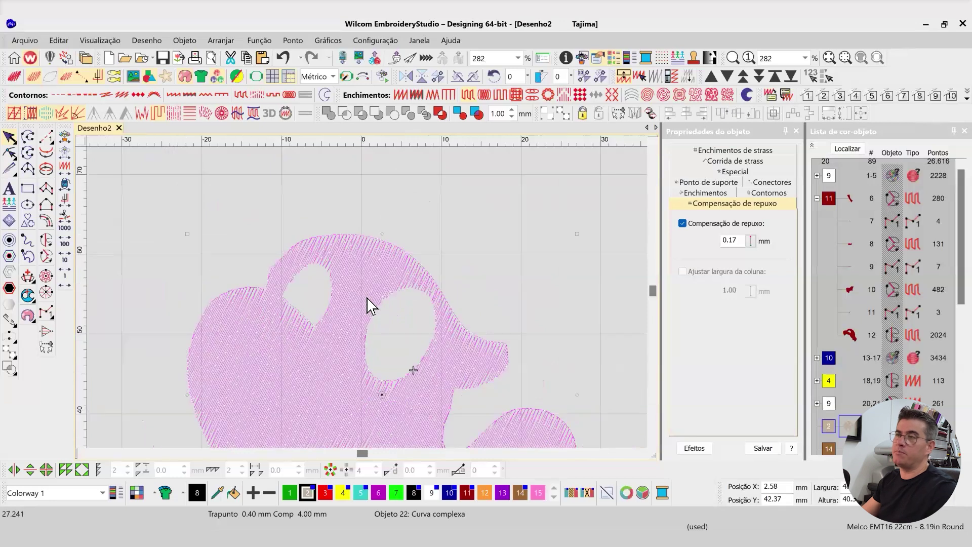
pyautogui.scroll(1, 368, 304)
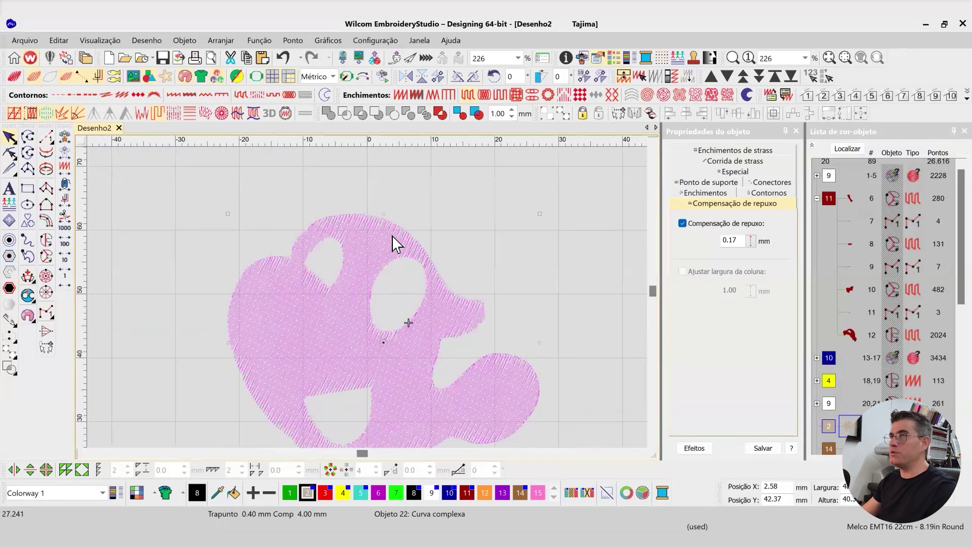
# - Convert the face object to a Complex Fill and turn off its Trapunto effect
pyautogui.click(46, 241)
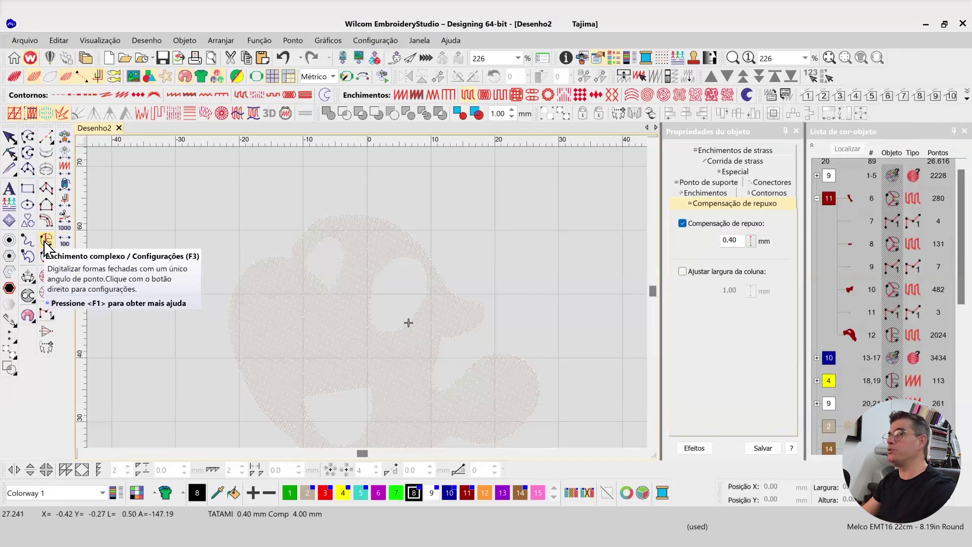
pyautogui.click(348, 275)
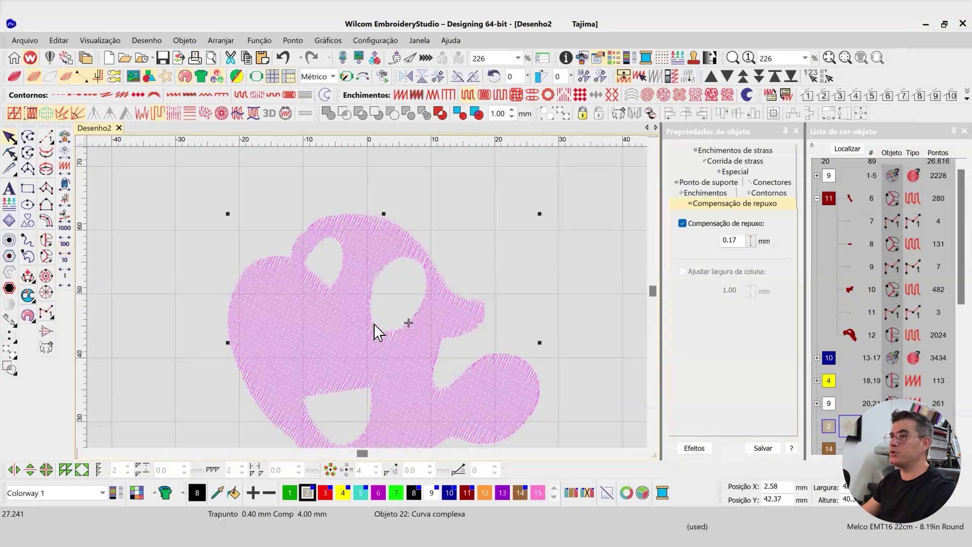
pyautogui.click(46, 240)
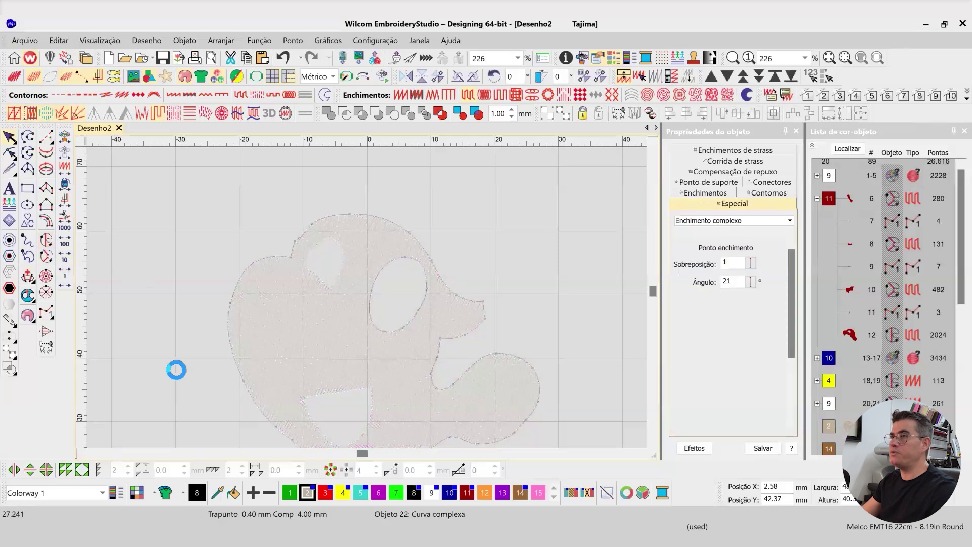
pyautogui.click(408, 294)
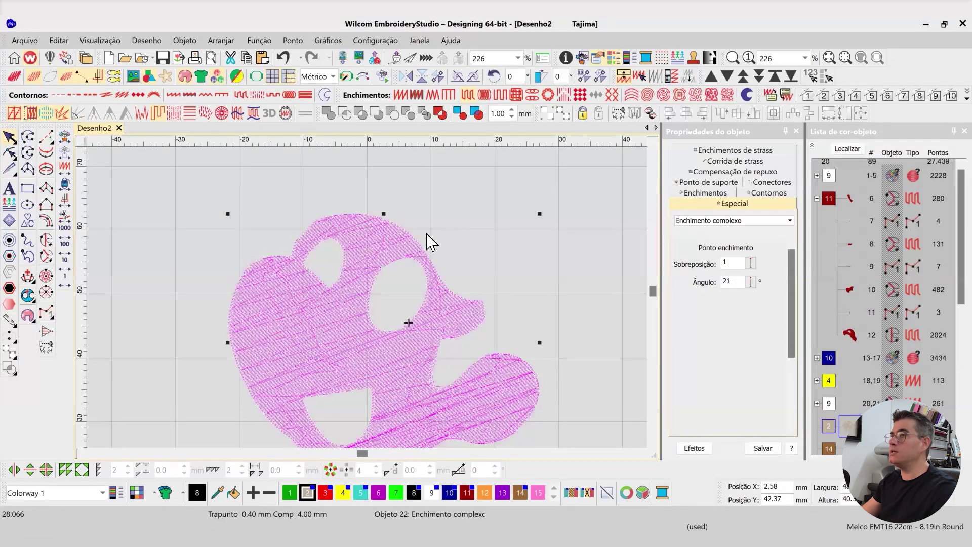
pyautogui.click(159, 113)
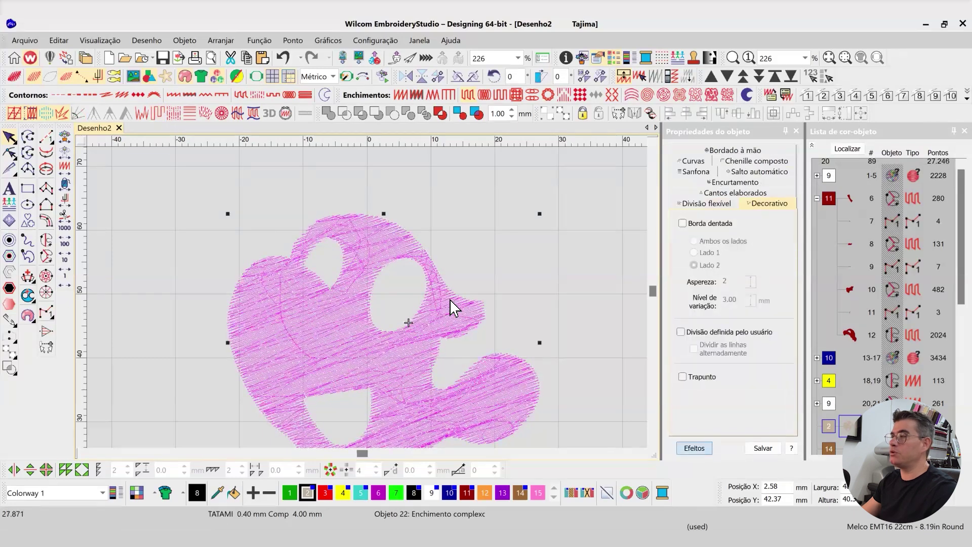
# - Disable the face fill's second underlay and set its first underlay type to Tatami
pyautogui.click(697, 449)
pyautogui.click(705, 183)
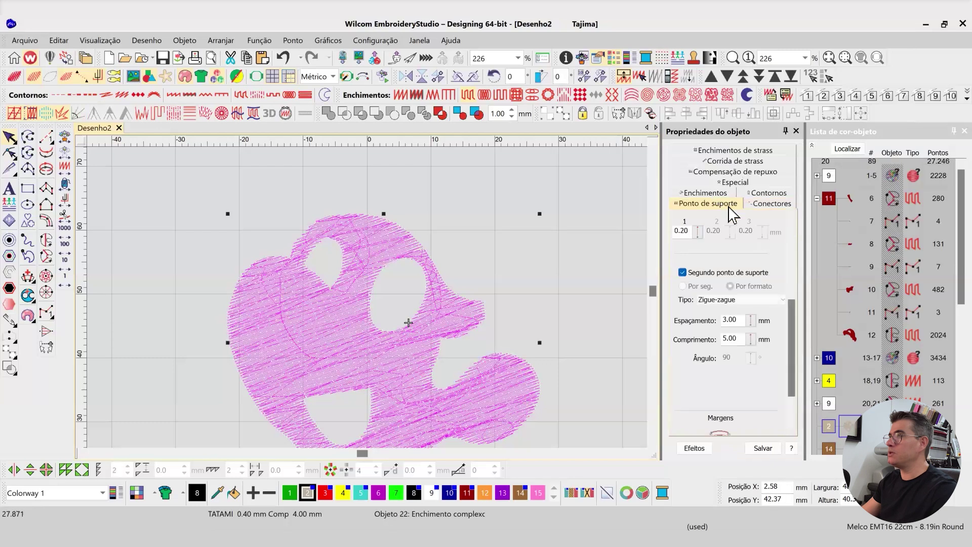
pyautogui.moveTo(787, 320)
pyautogui.mouseDown()
pyautogui.moveTo(793, 263)
pyautogui.moveTo(785, 394)
pyautogui.moveTo(793, 324)
pyautogui.mouseUp()
pyautogui.click(682, 294)
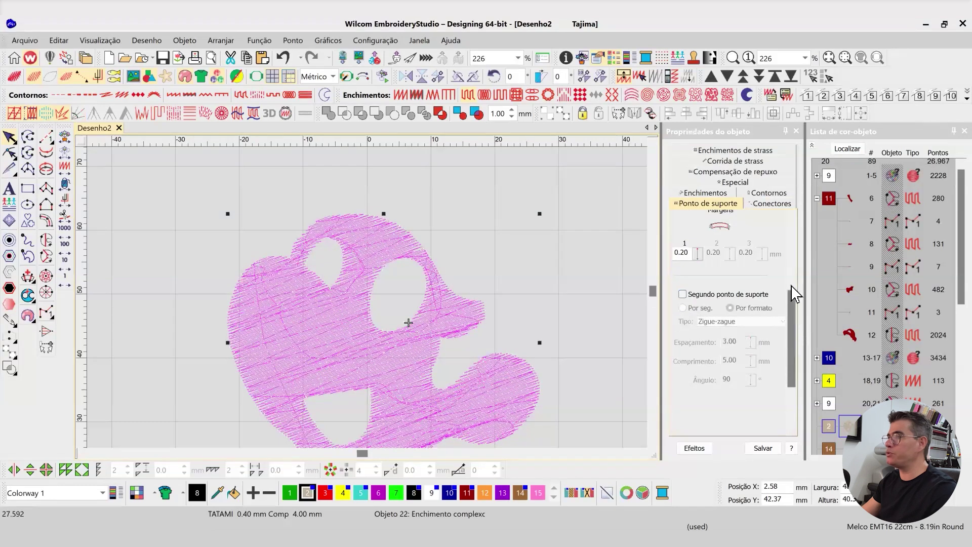
pyautogui.moveTo(792, 293); pyautogui.dragTo(792, 245)
pyautogui.click(723, 253)
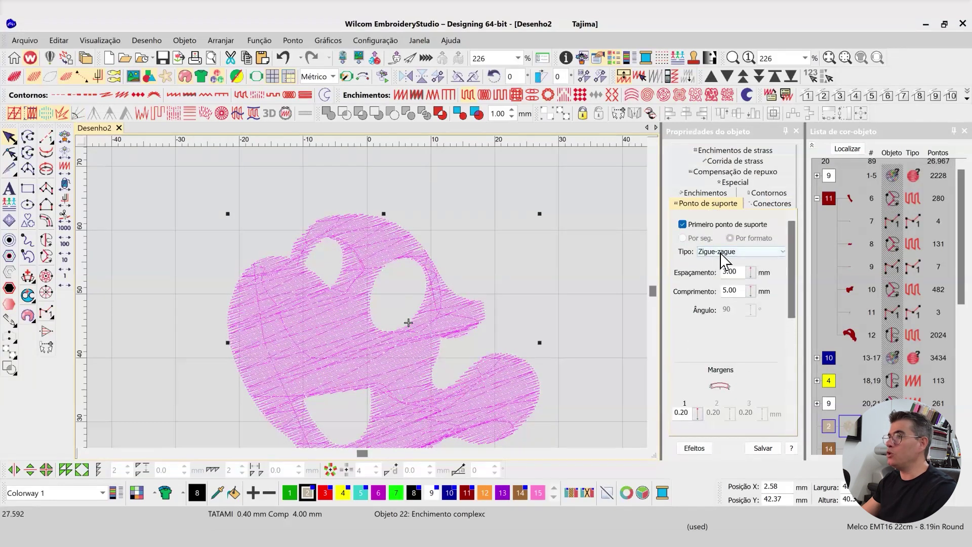
pyautogui.click(711, 278)
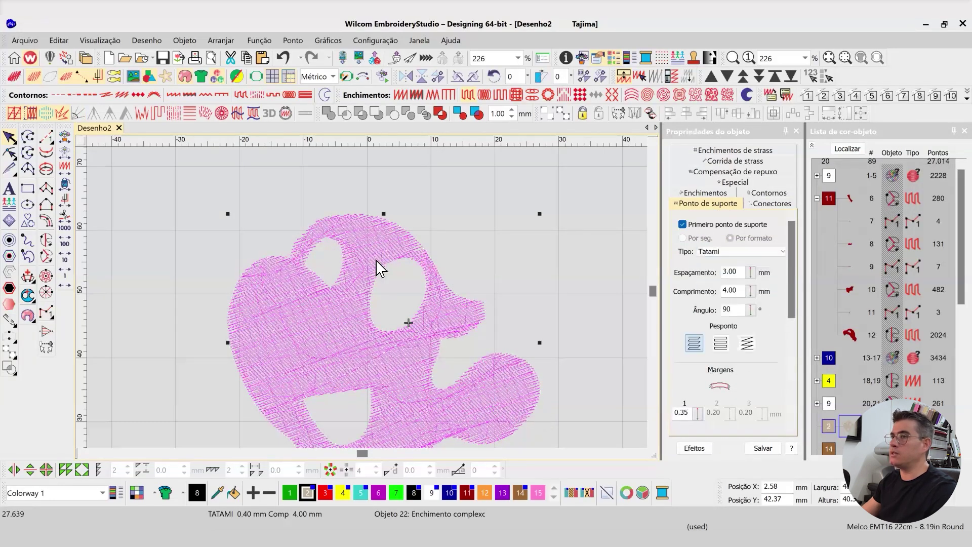
# - Reshape the face fill's stitch angle line so that its stitches run diagonally
pyautogui.click(9, 152)
pyautogui.scroll(-2, 373, 306)
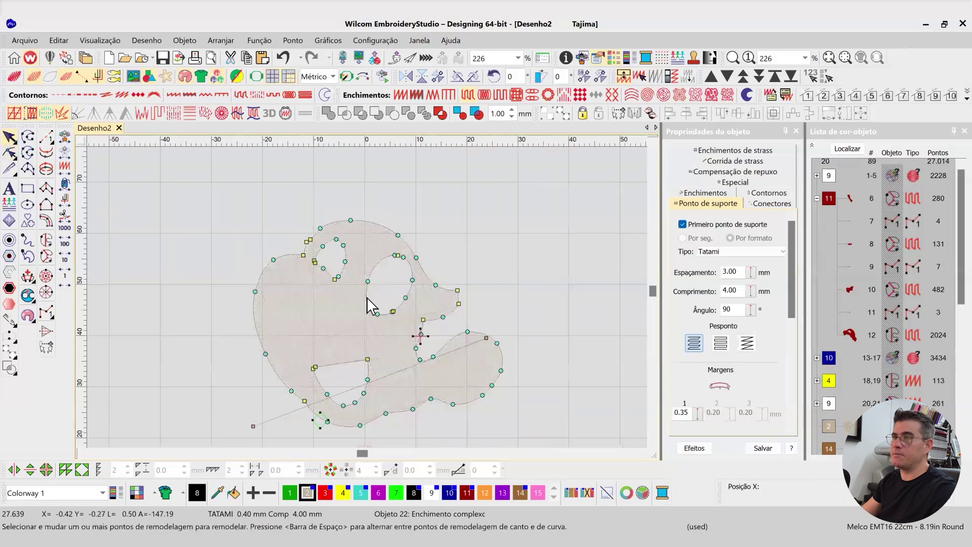
pyautogui.click(459, 329)
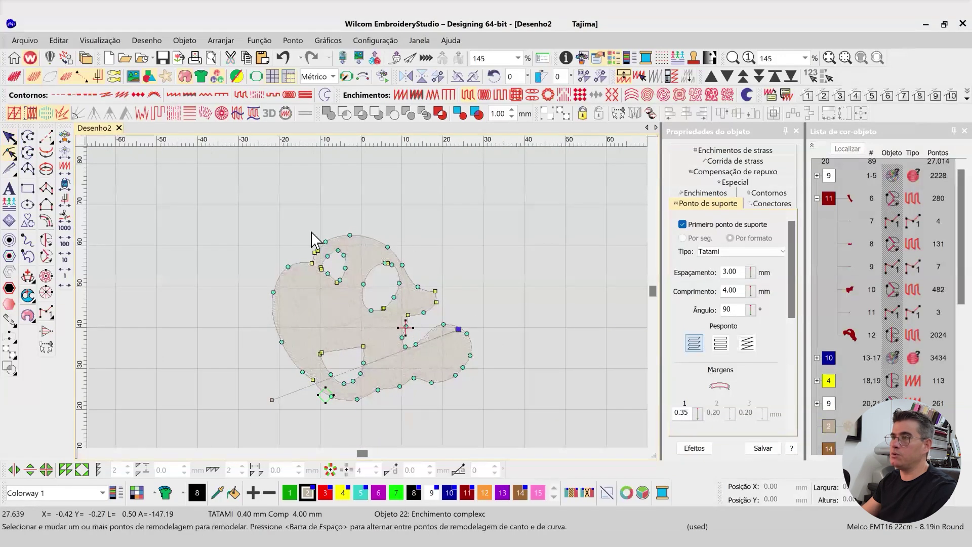
pyautogui.click(9, 136)
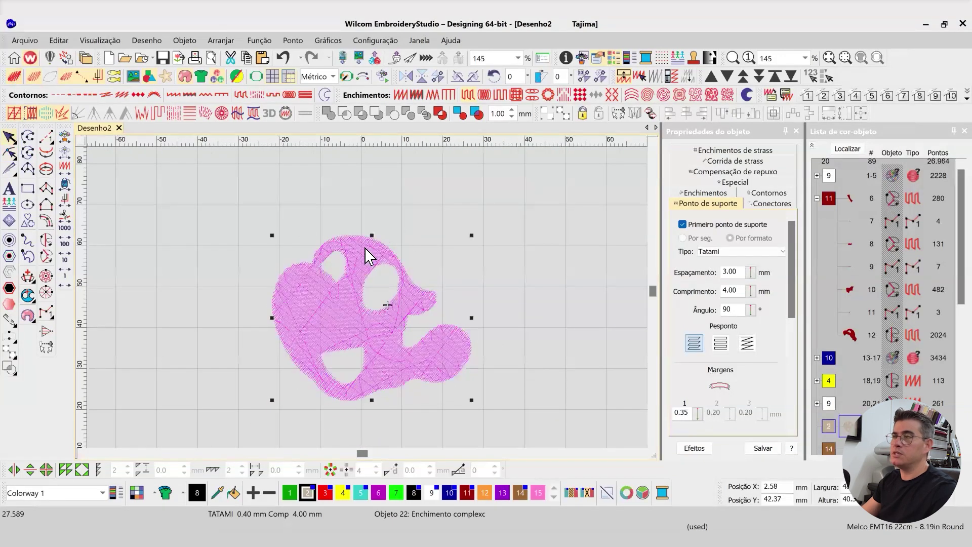
# - Examine the diagonal stitches of the face fill around the two eye openings and along the nose edge
pyautogui.scroll(5, 369, 306)
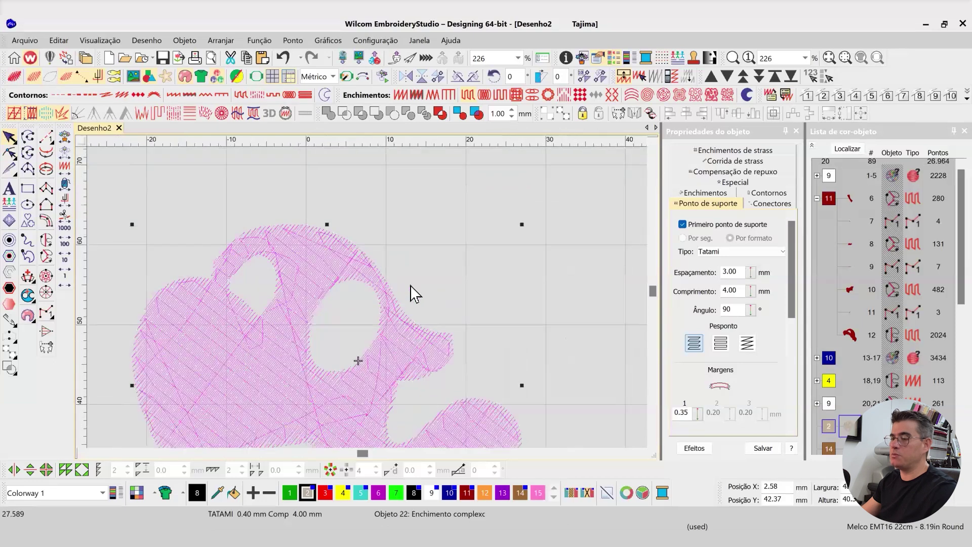
pyautogui.scroll(1, 371, 283)
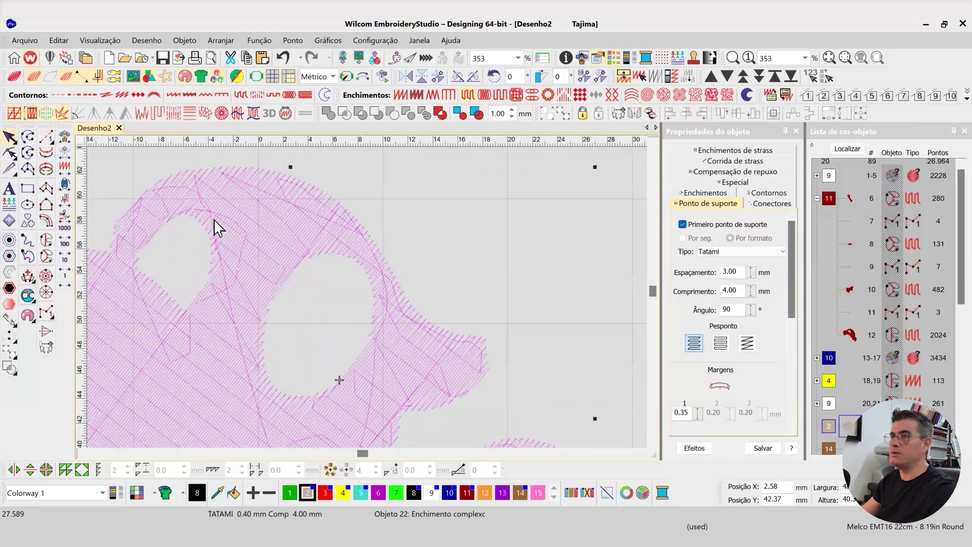
pyautogui.scroll(5, 278, 243)
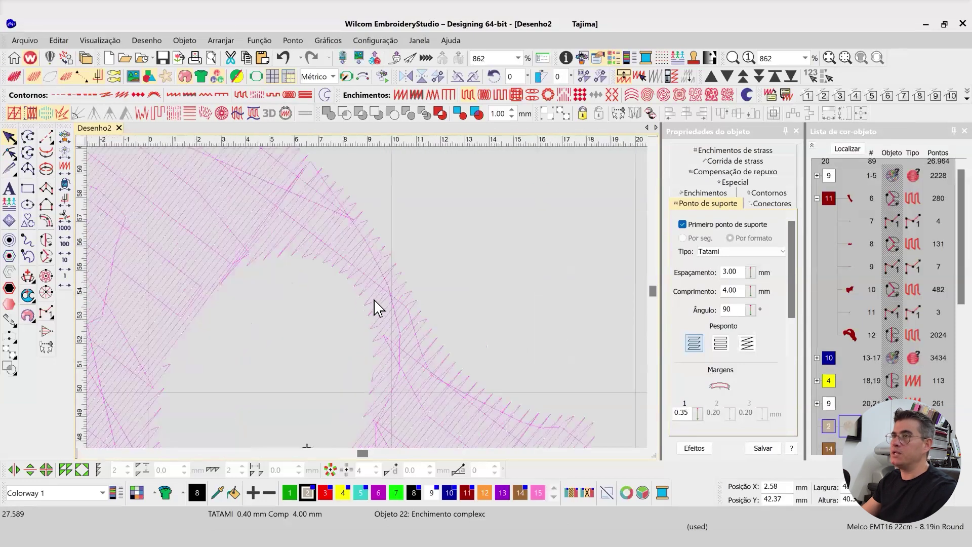
pyautogui.scroll(-1, 457, 318)
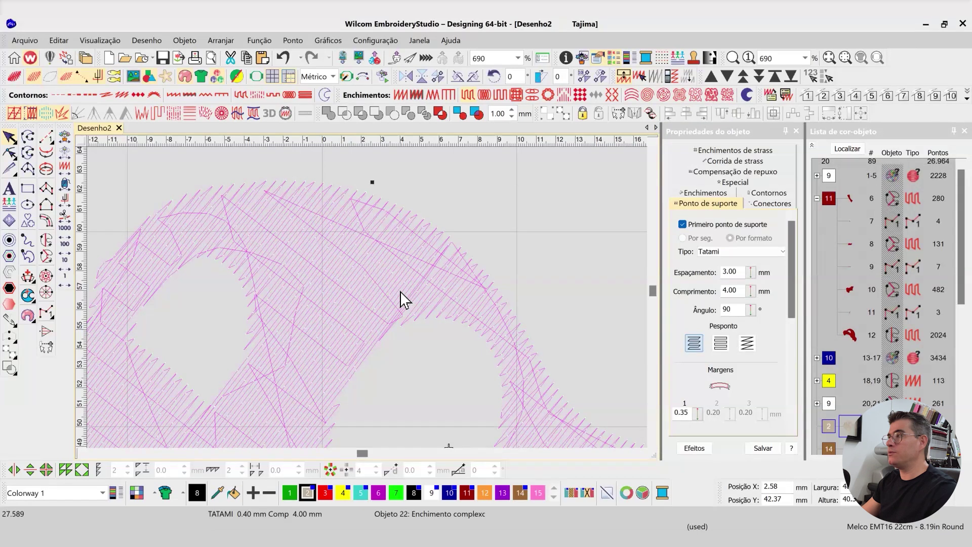
pyautogui.scroll(-1, 323, 322)
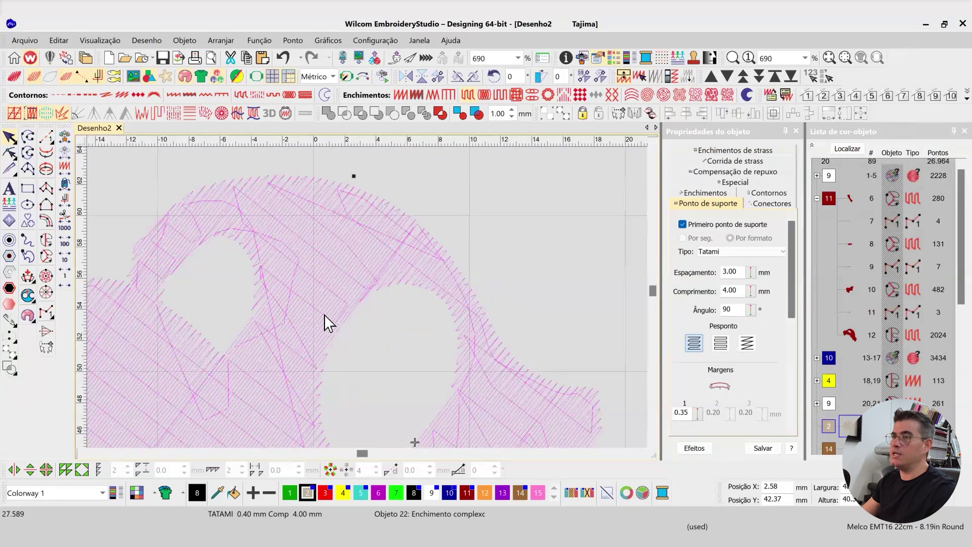
pyautogui.scroll(-1, 385, 340)
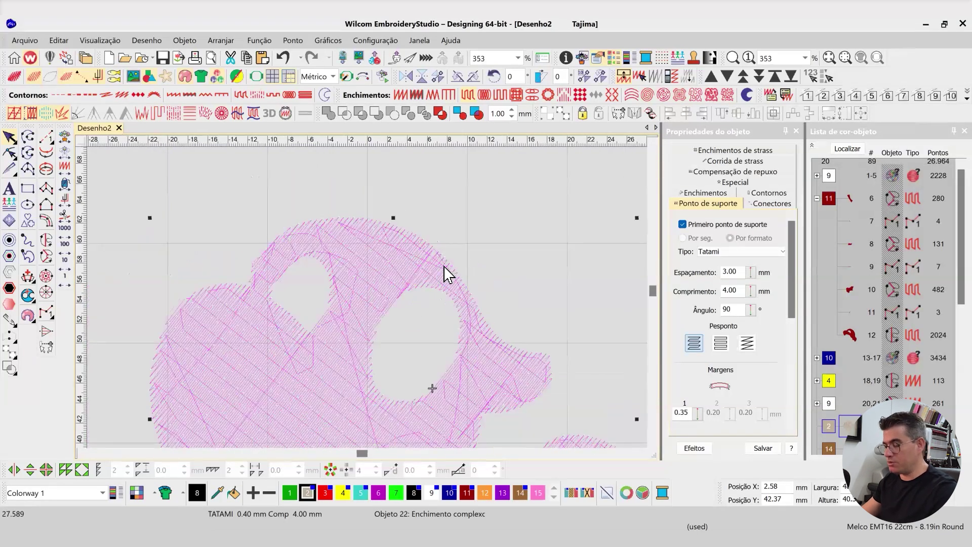
pyautogui.scroll(-1, 440, 268)
pyautogui.scroll(-1, 404, 204)
pyautogui.scroll(-1, 344, 289)
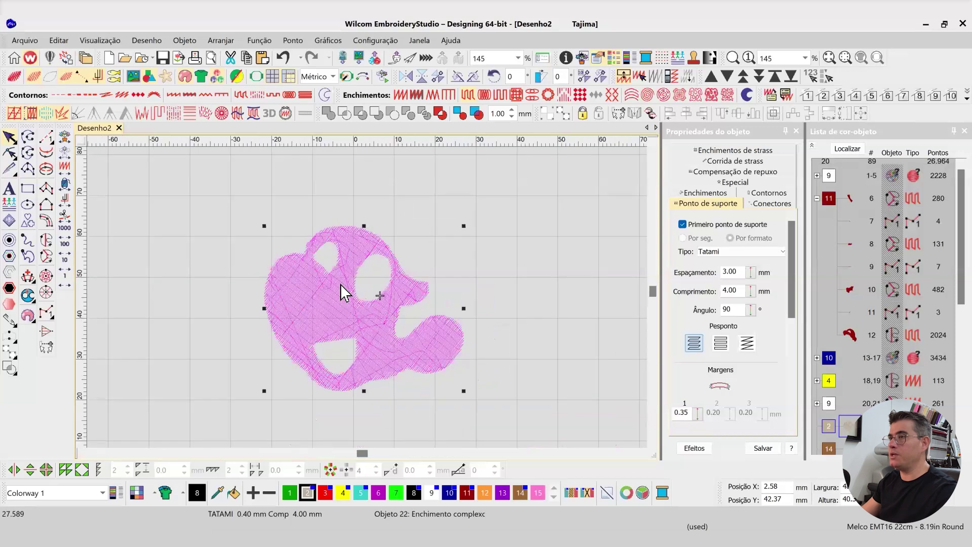
# - Check the unselected face fill while toggling the realistic thread preview, and reselect the face
pyautogui.press('Escape')
pyautogui.press('t')
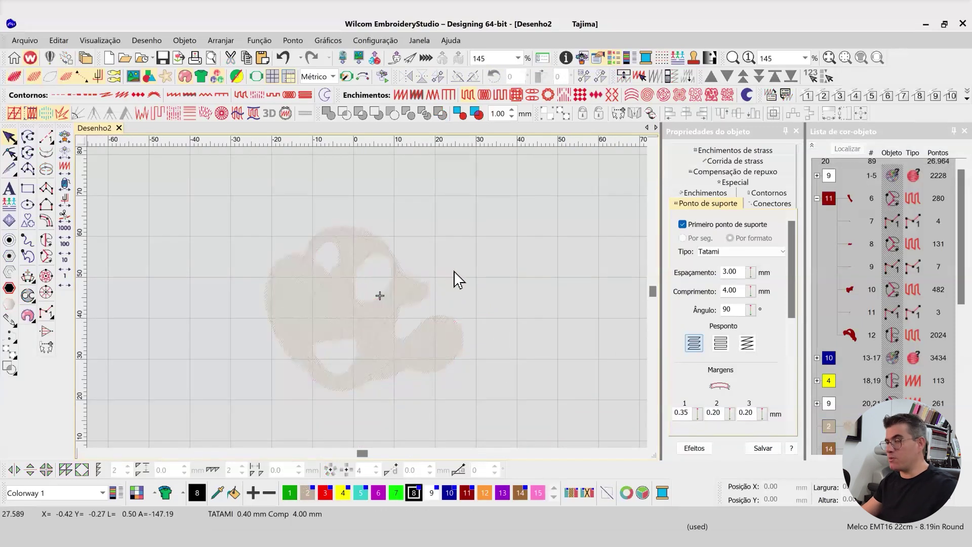
pyautogui.scroll(2, 369, 298)
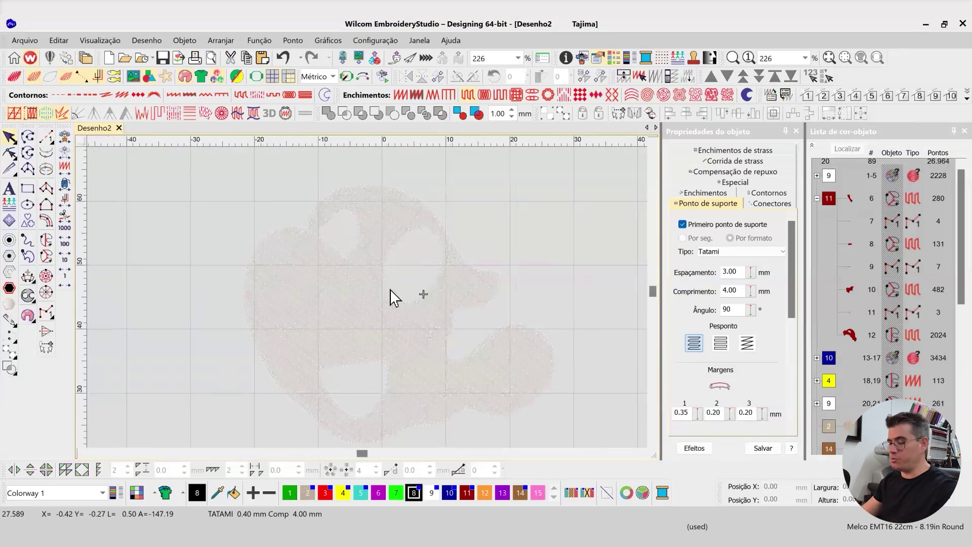
pyautogui.press('t')
pyautogui.press('t')
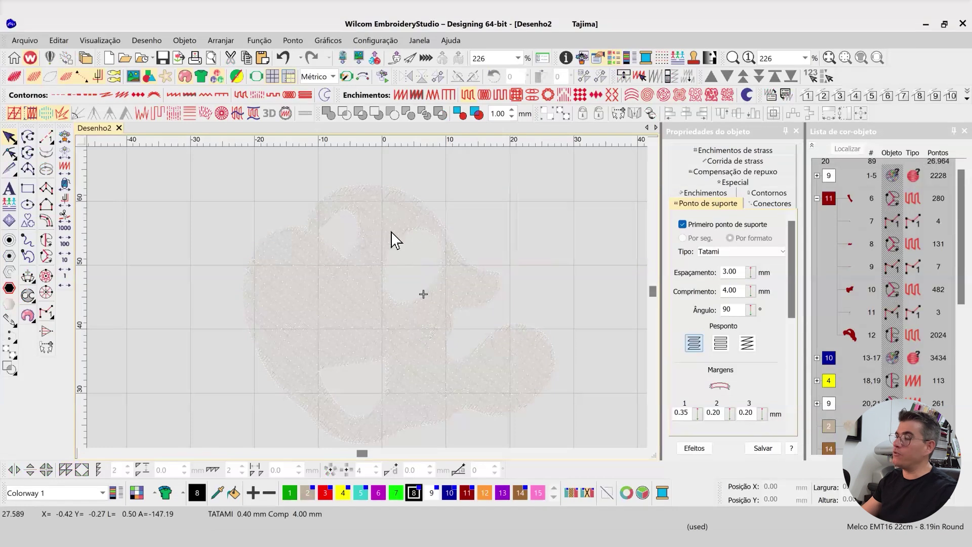
pyautogui.click(503, 279)
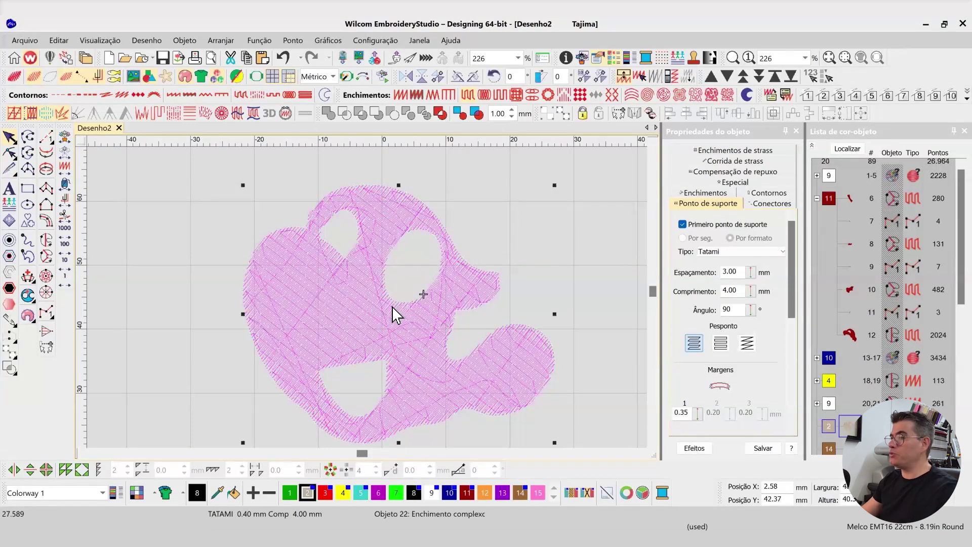
# - Try to set the face fill's pull compensation to 0.40 mm
pyautogui.click(706, 172)
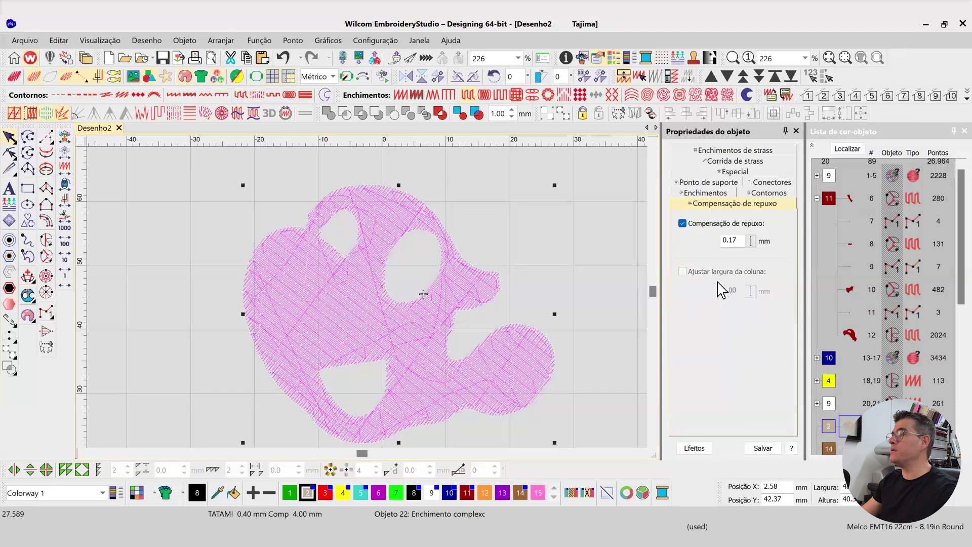
pyautogui.doubleClick(730, 240)
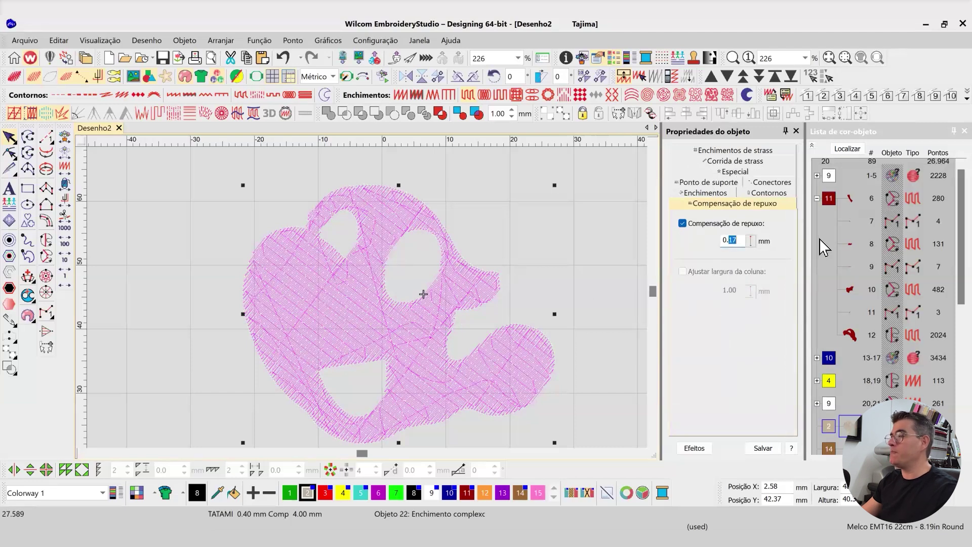
pyautogui.write('40')
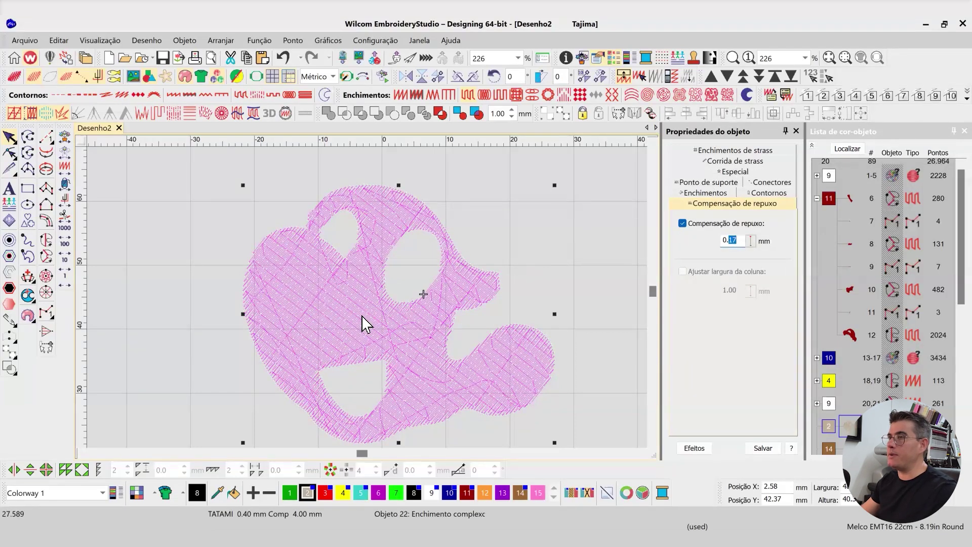
pyautogui.press('Return')
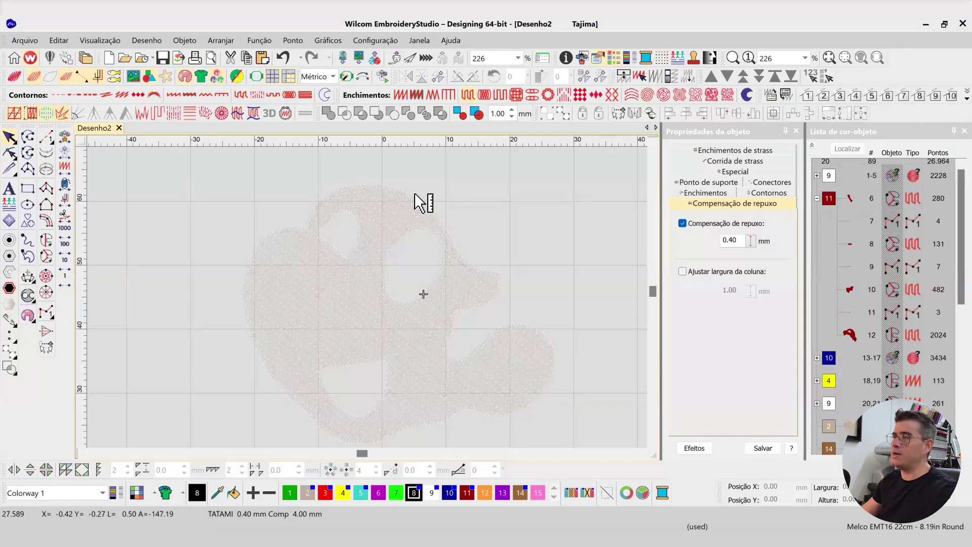
# - Measure diagonally across the face and set the pull compensation to 0.60 mm with no object selected
pyautogui.moveTo(415, 194)
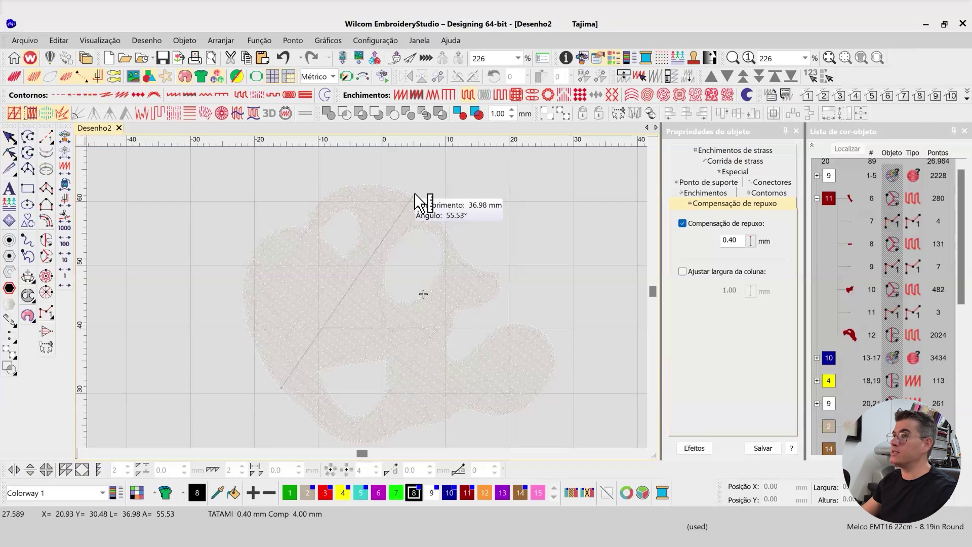
pyautogui.click(11, 139)
pyautogui.moveTo(730, 240); pyautogui.dragTo(760, 239)
pyautogui.write('60')
pyautogui.press('Return')
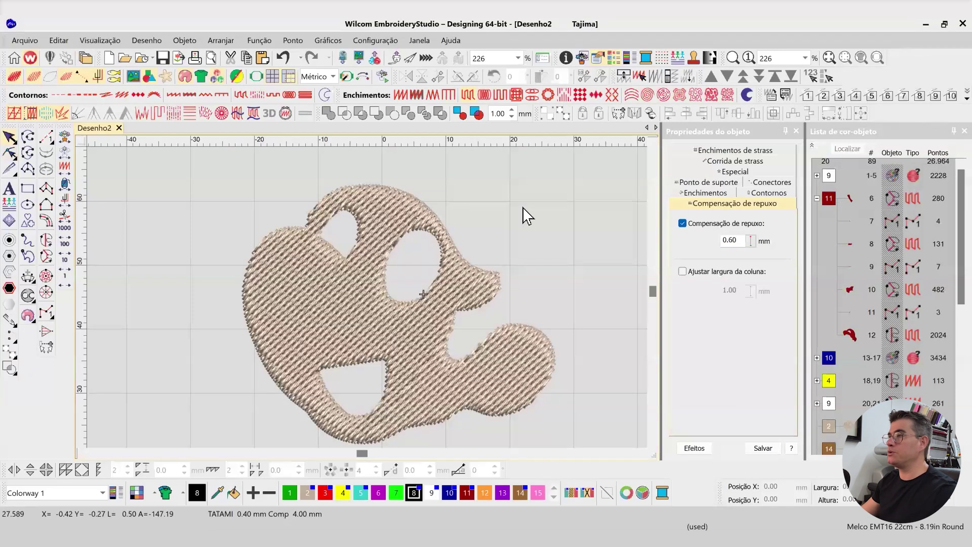
# - Set the selected face fill's pull compensation to 0.60 mm and compare the shape by undoing and redoing the change
pyautogui.click(441, 225)
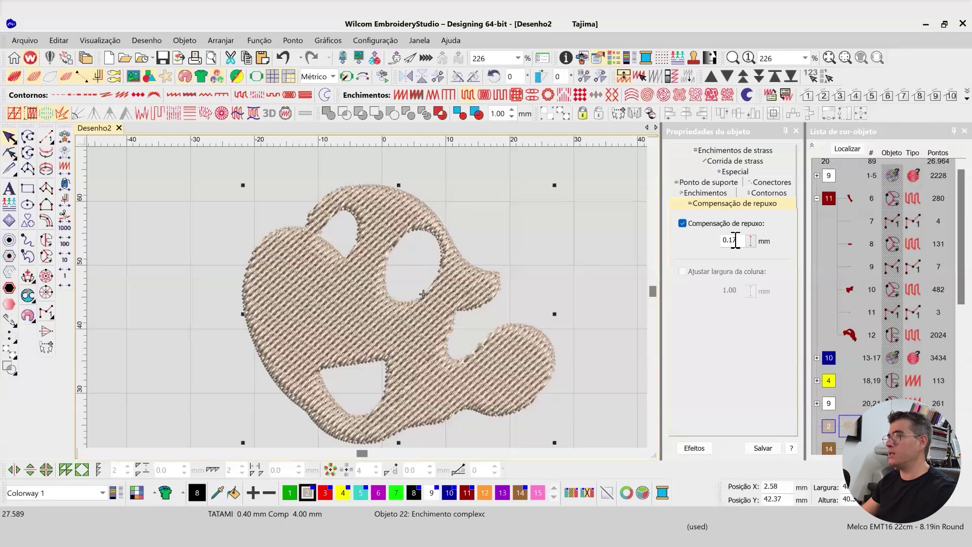
pyautogui.moveTo(730, 242); pyautogui.dragTo(762, 253)
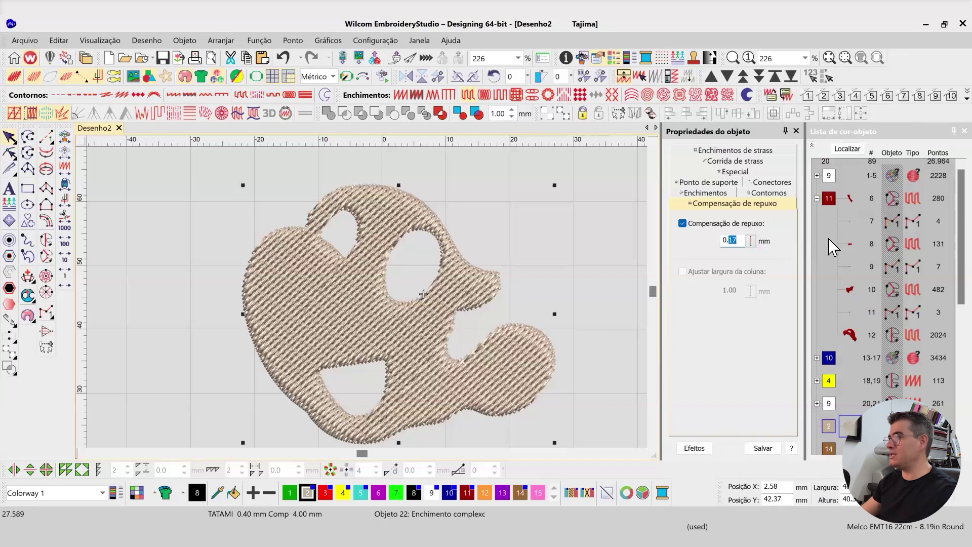
pyautogui.write('60')
pyautogui.press('Return')
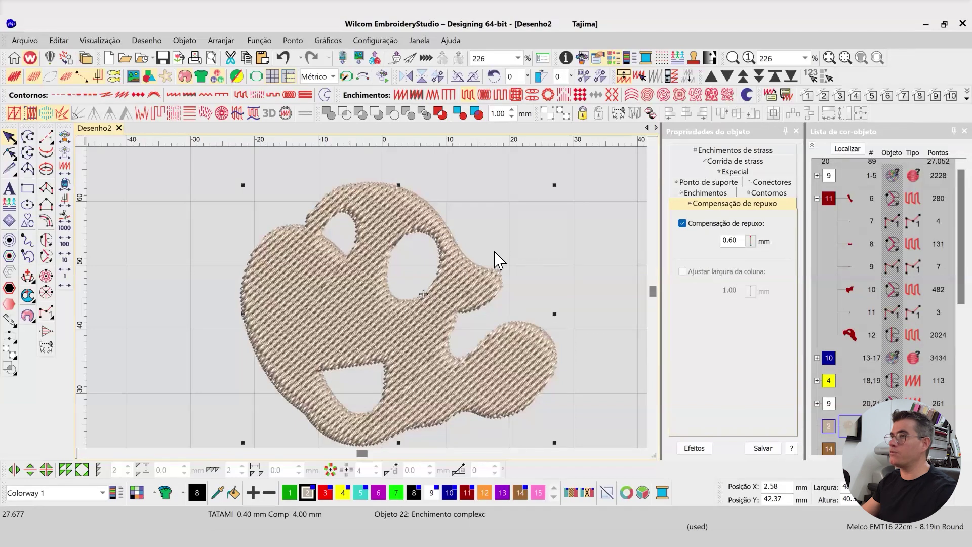
pyautogui.hotkey('ctrl', 'z')
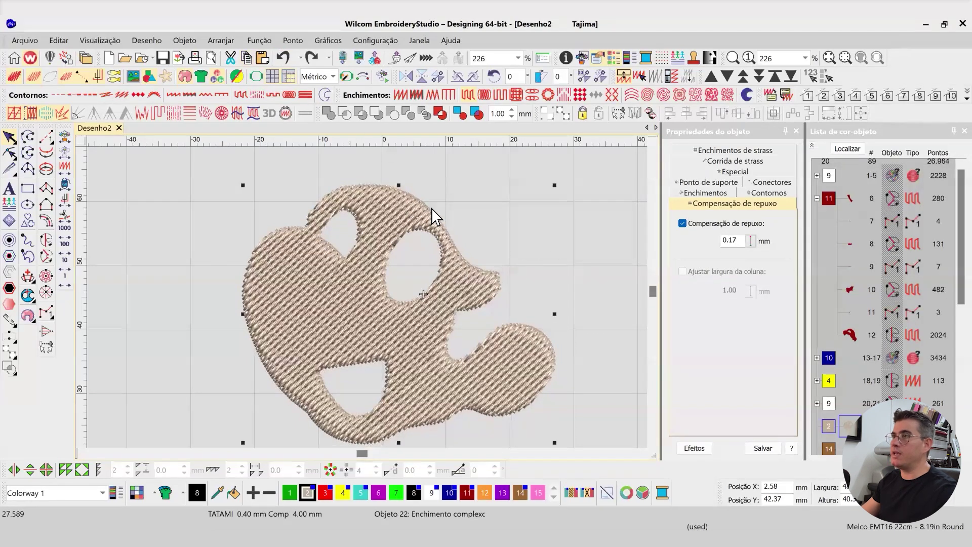
pyautogui.click(311, 58)
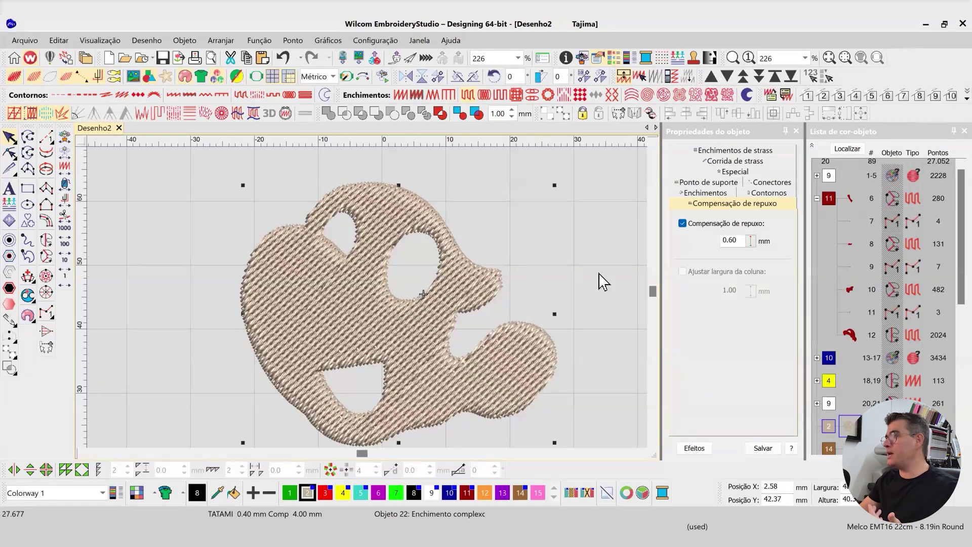
pyautogui.doubleClick(745, 241)
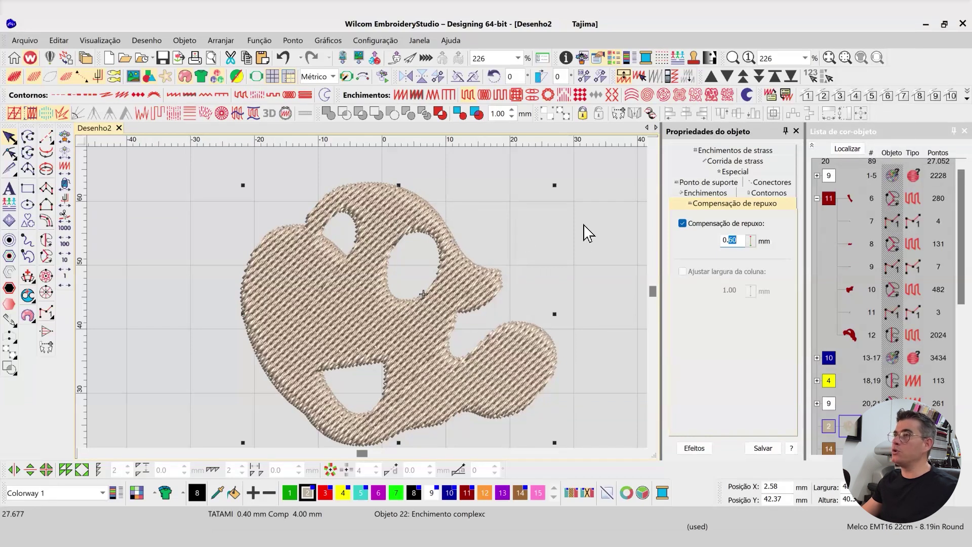
pyautogui.click(444, 178)
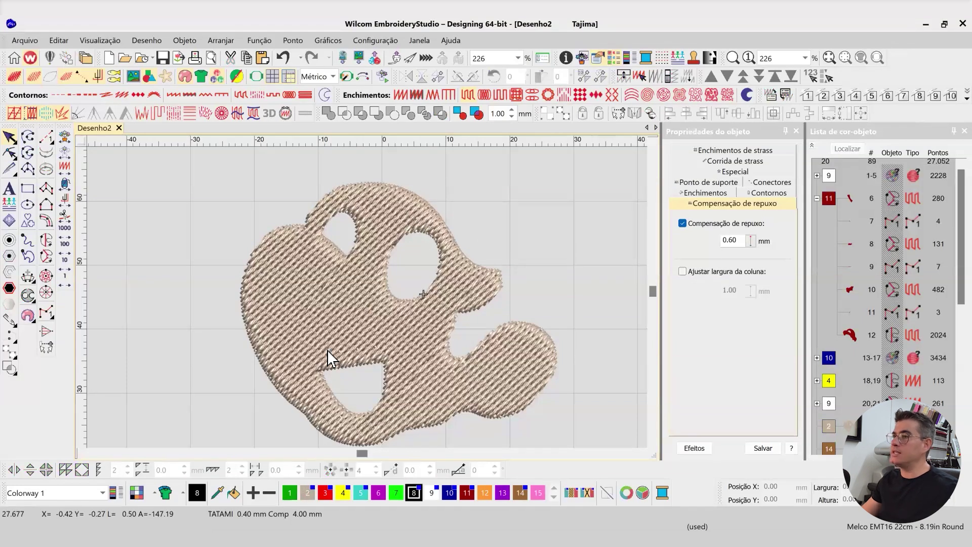
# - Set the face fill's Complex Fill stitch angle to 90°
pyautogui.click(377, 257)
pyautogui.doubleClick(731, 281)
pyautogui.write('90')
pyautogui.press('Return')
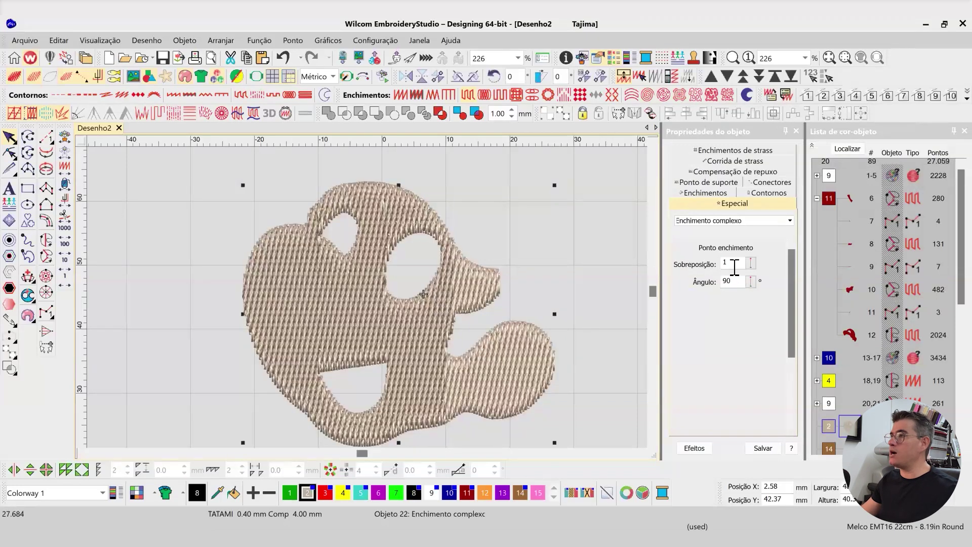
# - Turn off the face fill's pull compensation to compare its outline, and undo that change
pyautogui.click(724, 172)
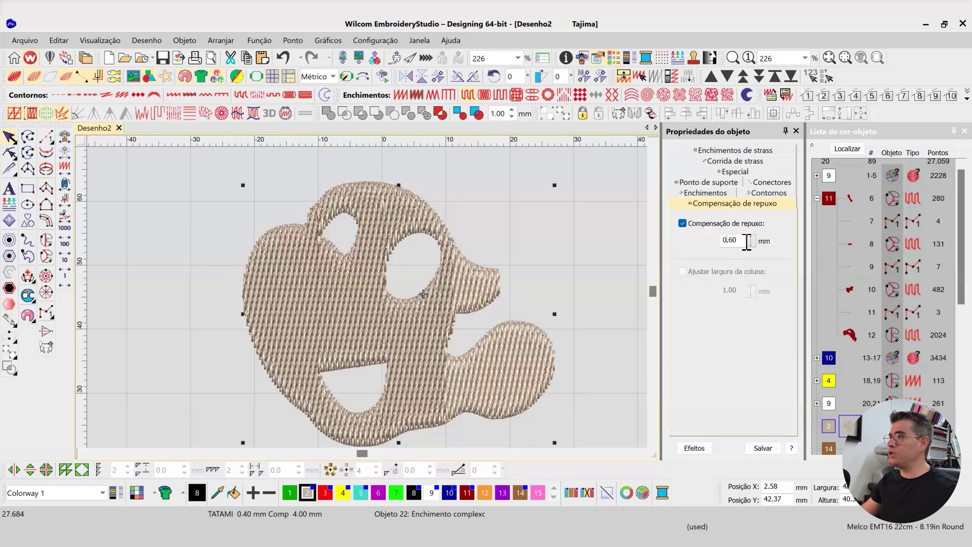
pyautogui.click(683, 223)
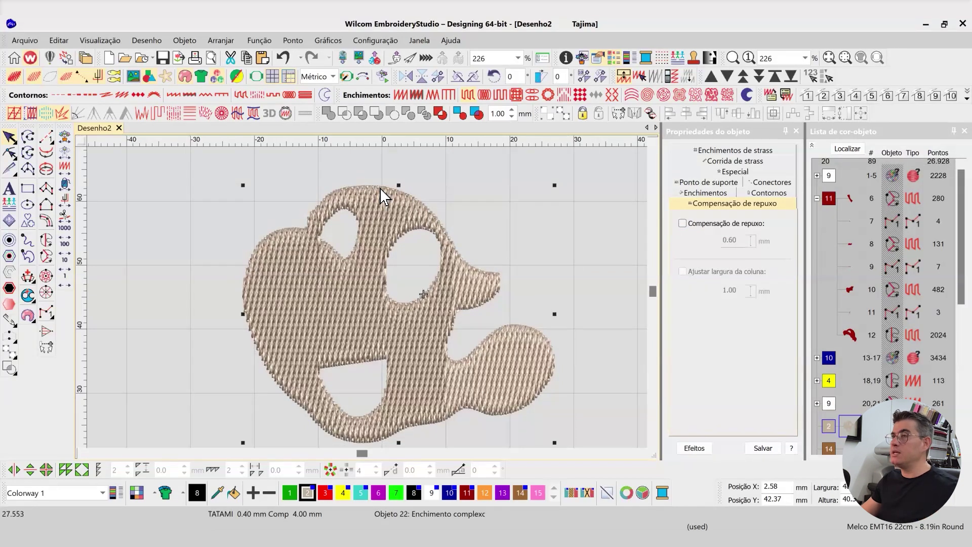
pyautogui.hotkey('ctrl', 'z')
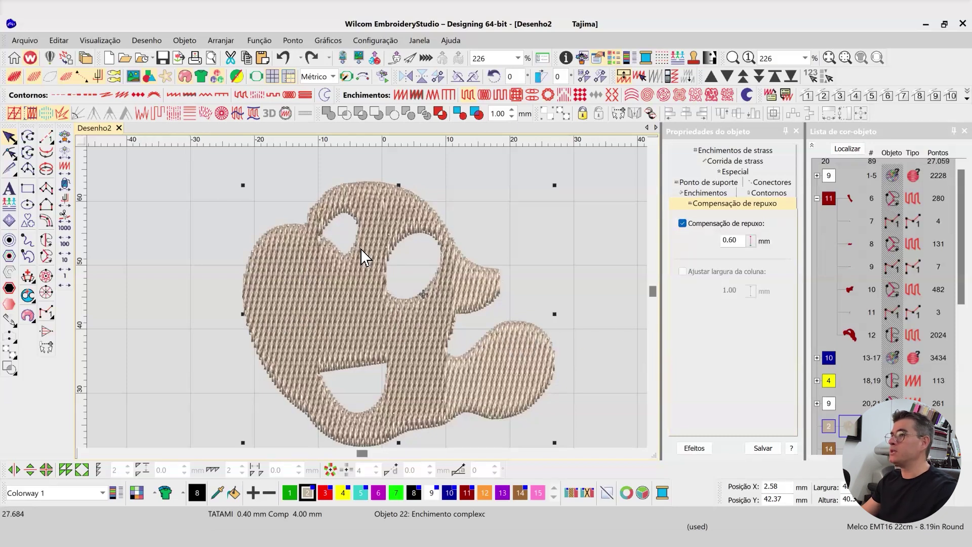
# - Set the face fill's Complex Fill stitch angle to 0°
pyautogui.click(734, 171)
pyautogui.press('BackSpace')
pyautogui.press('BackSpace')
pyautogui.write('0')
pyautogui.press('Return')
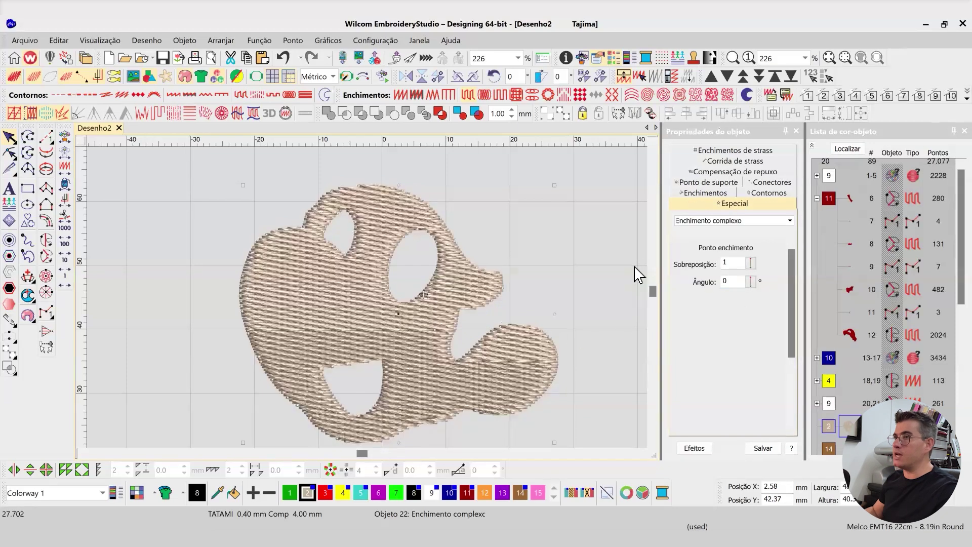
# - Toggle the face fill's pull compensation off and on repeatedly to compare its edges, leaving it enabled
pyautogui.click(711, 172)
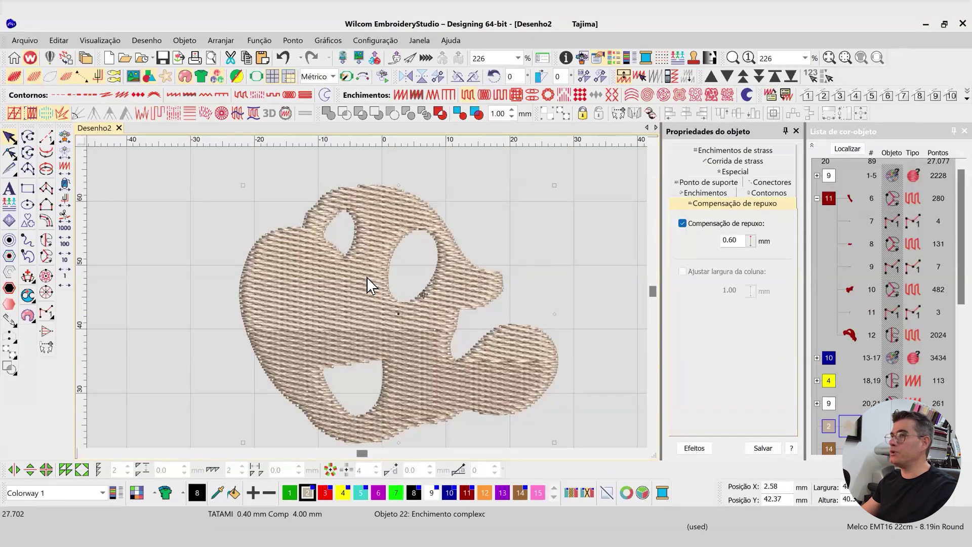
pyautogui.click(682, 224)
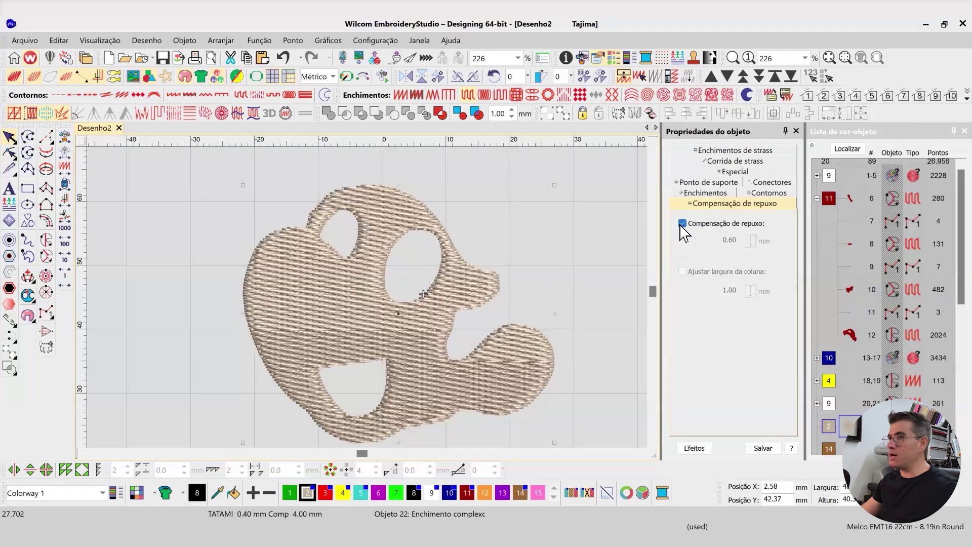
pyautogui.click(682, 223)
pyautogui.click(680, 223)
pyautogui.click(682, 224)
pyautogui.click(681, 224)
pyautogui.click(681, 223)
pyautogui.click(681, 224)
pyautogui.click(681, 223)
pyautogui.click(682, 223)
pyautogui.click(682, 223)
pyautogui.click(682, 223)
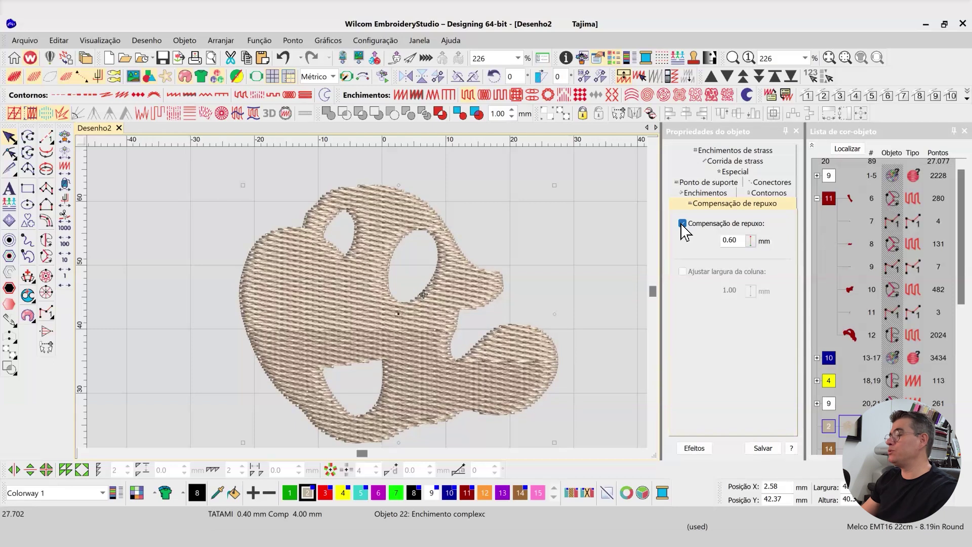
# - Compare the face fill with pull compensation off and on, leave it enabled, and show the full Mario design again
pyautogui.click(682, 223)
pyautogui.click(682, 223)
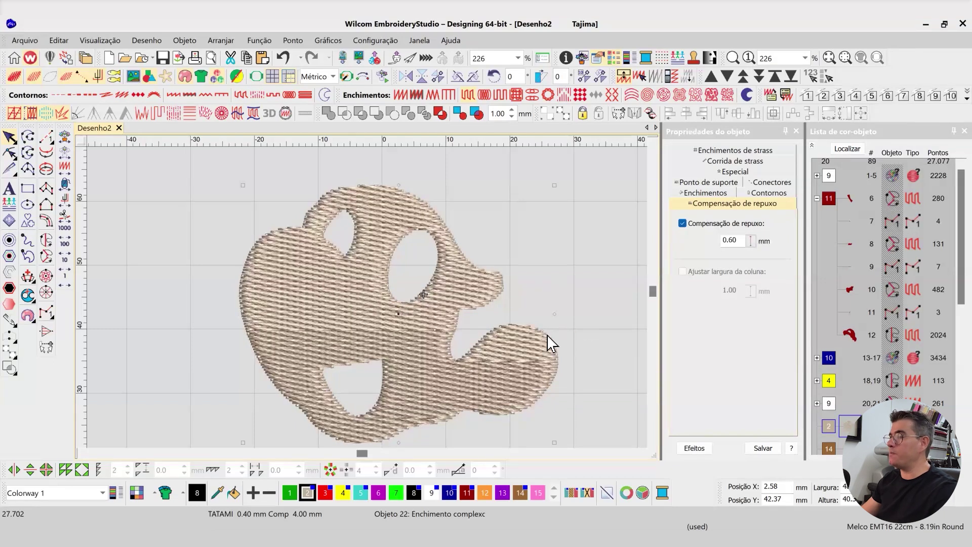
pyautogui.click(557, 265)
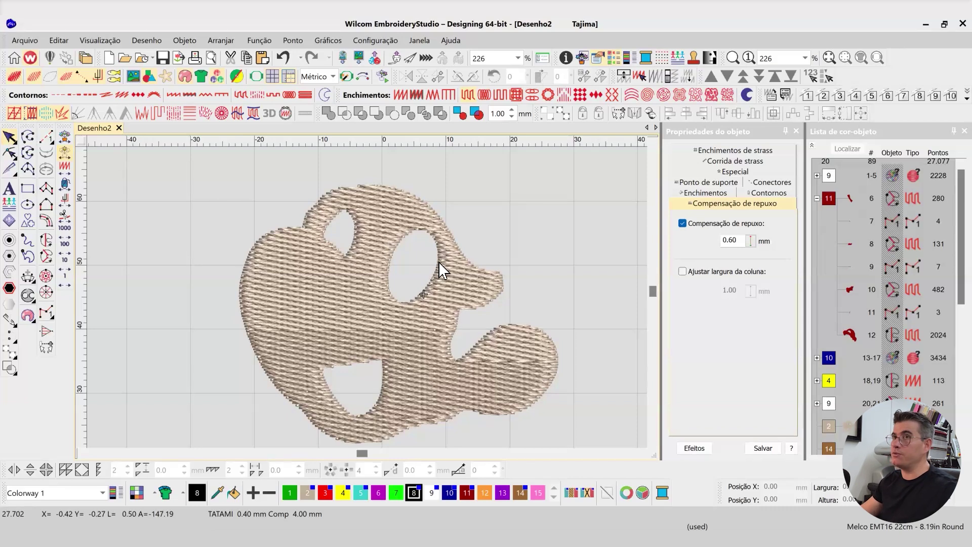
pyautogui.hotkey('shift', 's')
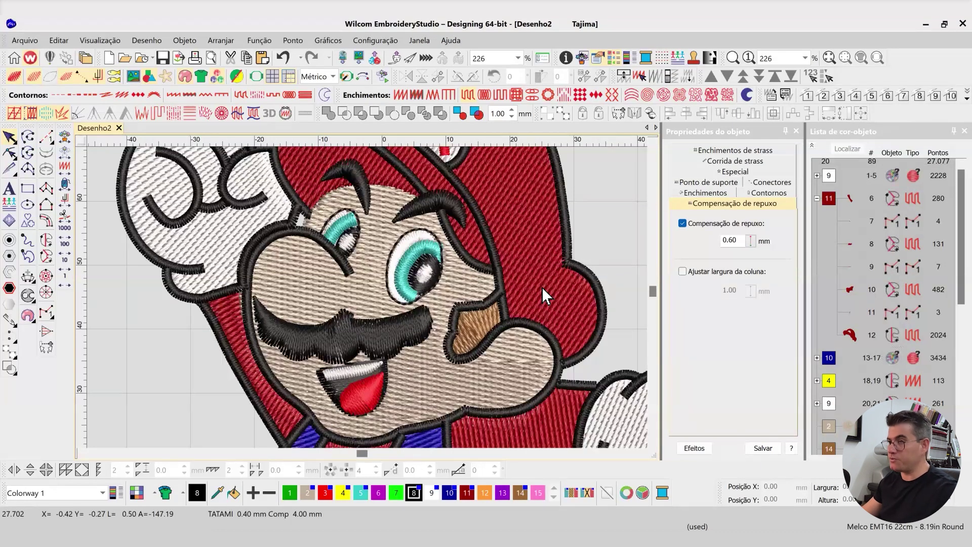
# - Examine the pull compensation values of the face fill and the raised glove fill with TrueView off
pyautogui.press('t')
pyautogui.click(347, 310)
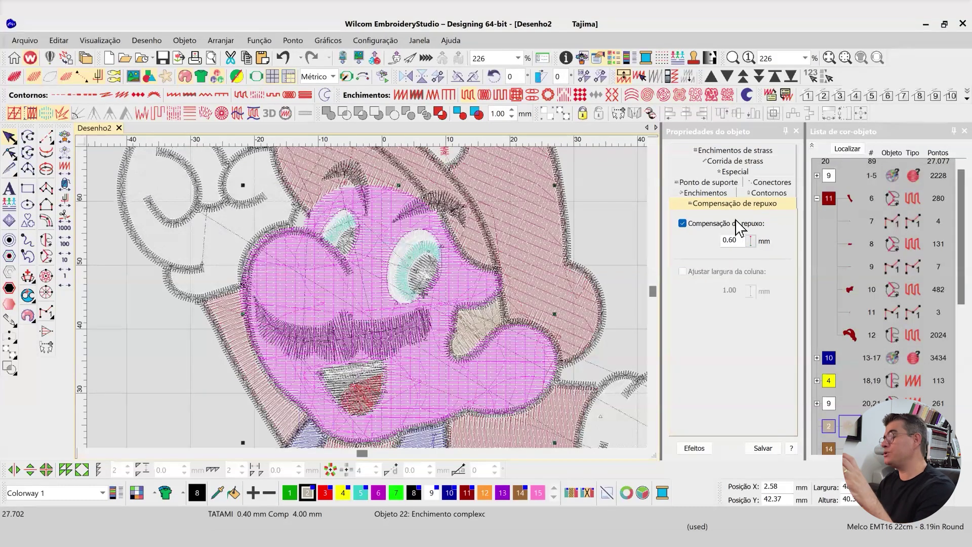
pyautogui.click(257, 250)
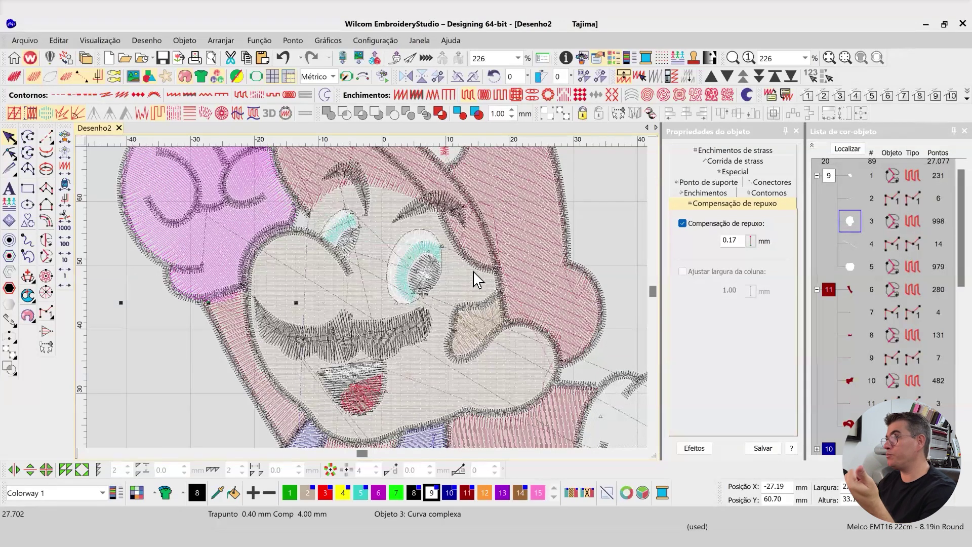
pyautogui.click(377, 282)
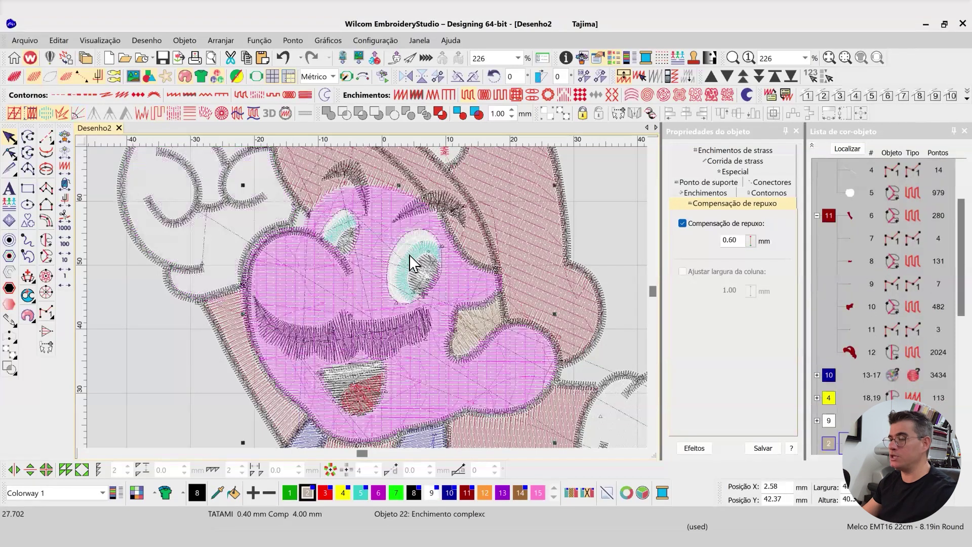
pyautogui.scroll(-3, 367, 298)
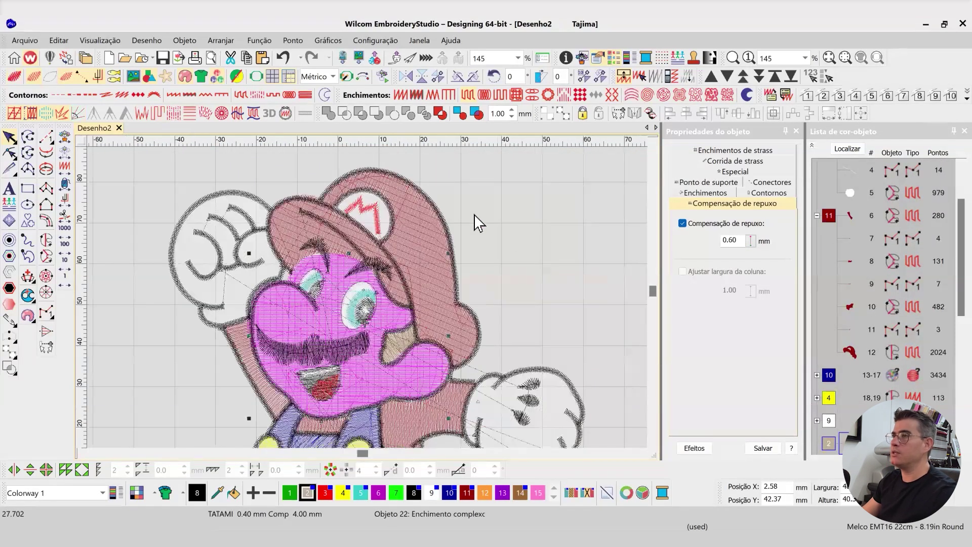
pyautogui.press('Escape')
# - Change the stitch angle of the red cap's fill with the Reshape tool
pyautogui.scroll(1, 298, 263)
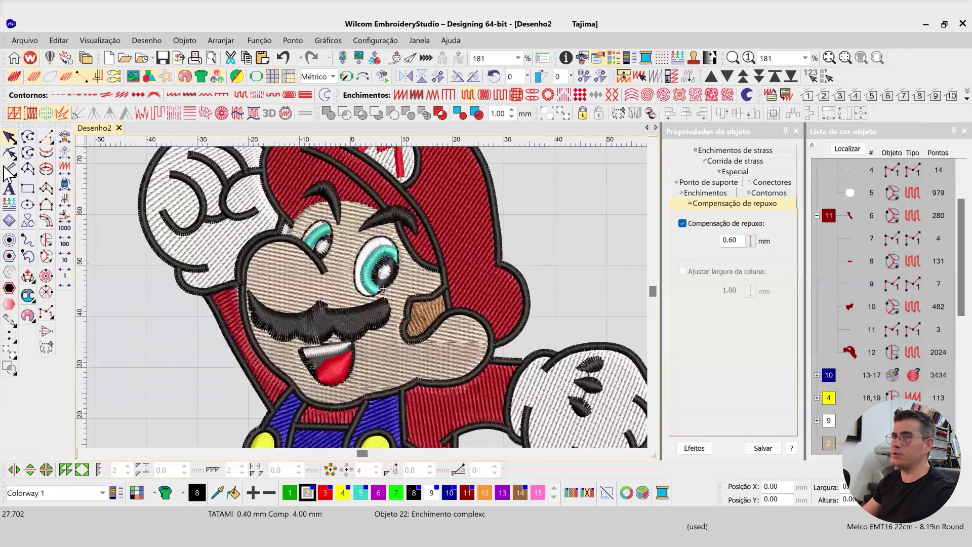
pyautogui.click(297, 264)
pyautogui.scroll(3, 384, 289)
pyautogui.press('h')
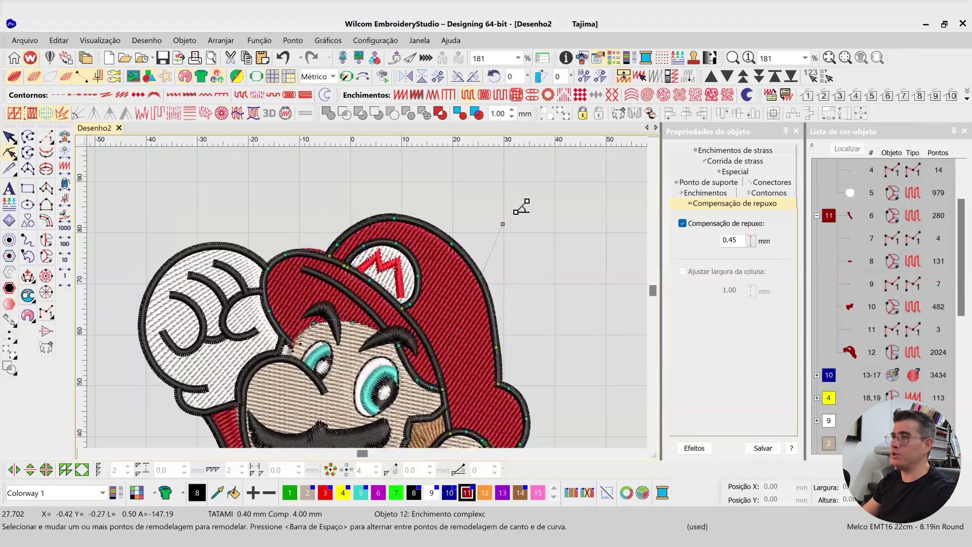
pyautogui.scroll(-3, 651, 445)
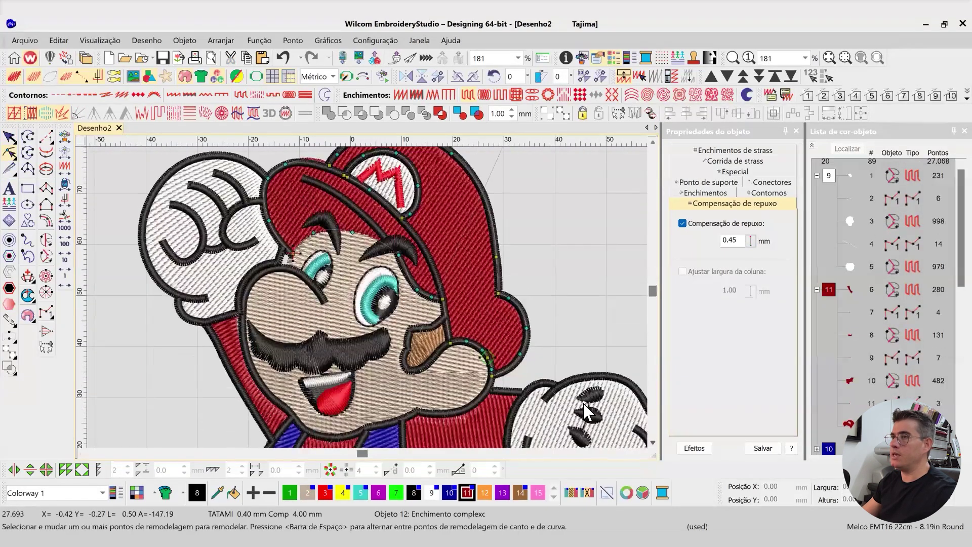
# - Reshape the face fill's stitch angle so its stitches run diagonally
pyautogui.click(9, 137)
pyautogui.click(344, 250)
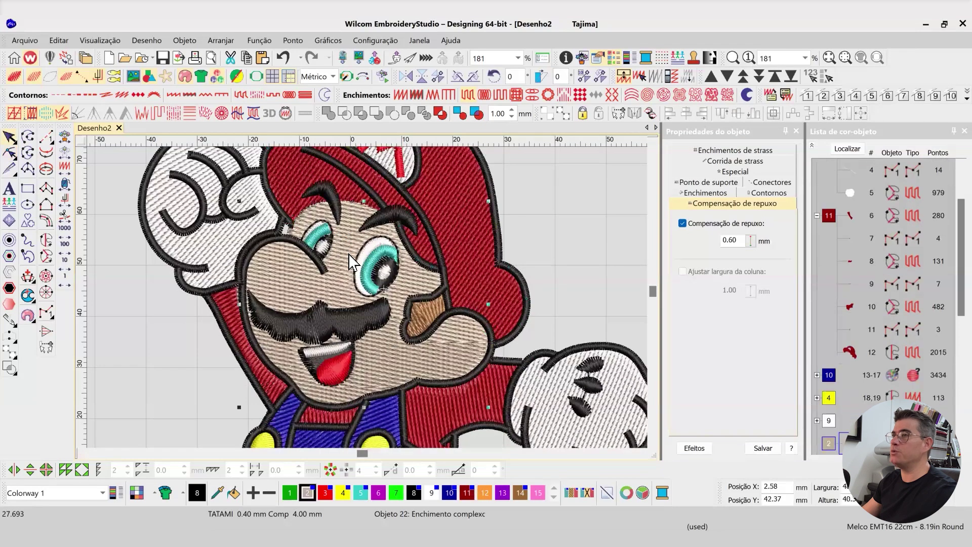
pyautogui.click(9, 152)
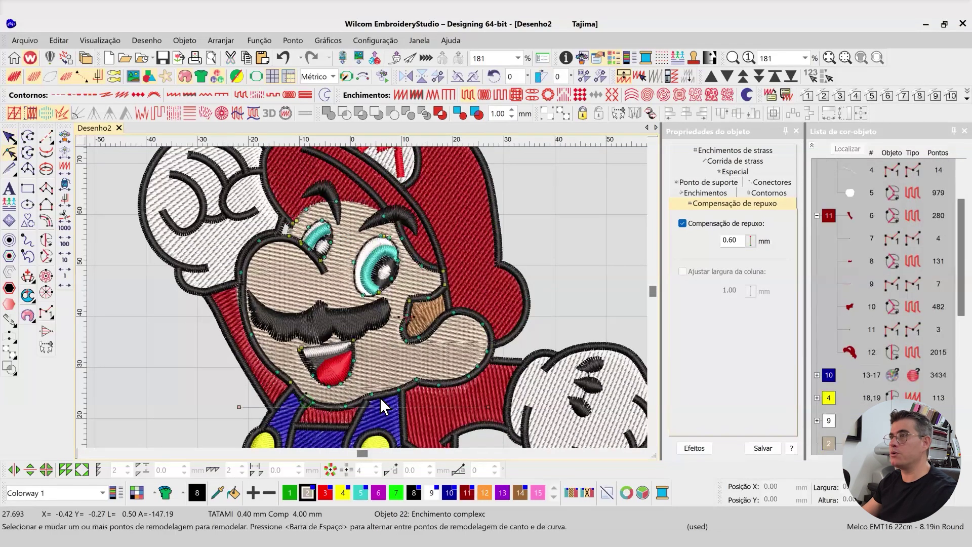
pyautogui.moveTo(238, 407); pyautogui.dragTo(214, 324)
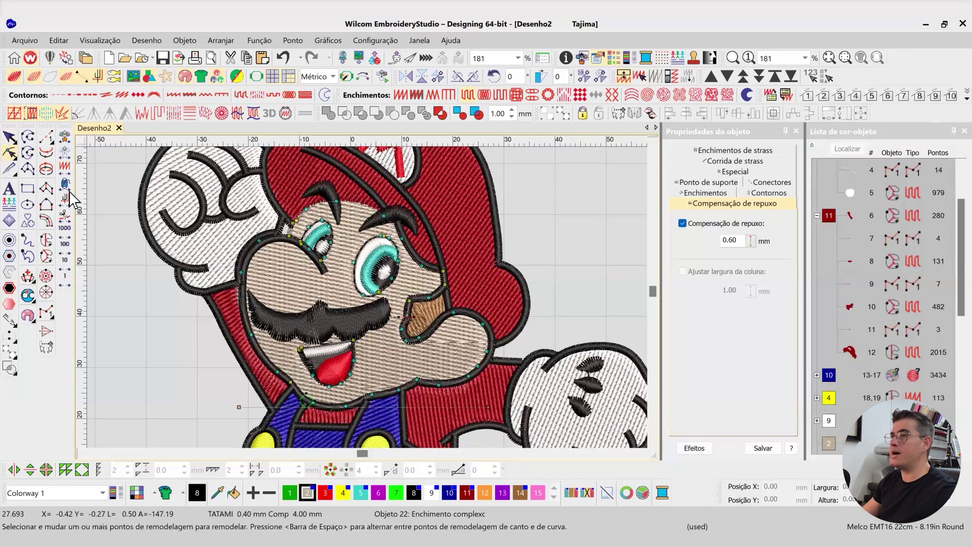
pyautogui.click(10, 136)
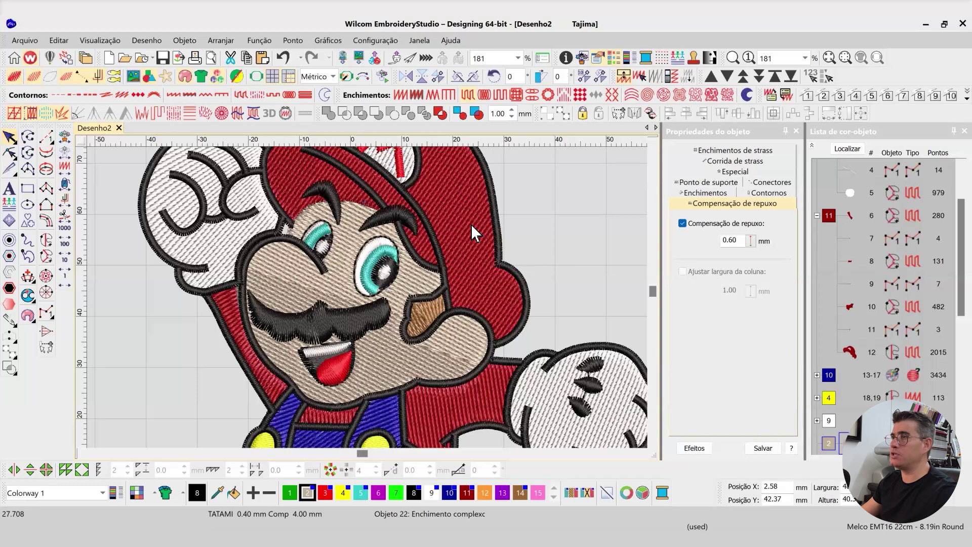
# - Reshape the stitch angle of the white fill on the lower, outstretched glove
pyautogui.click(311, 298)
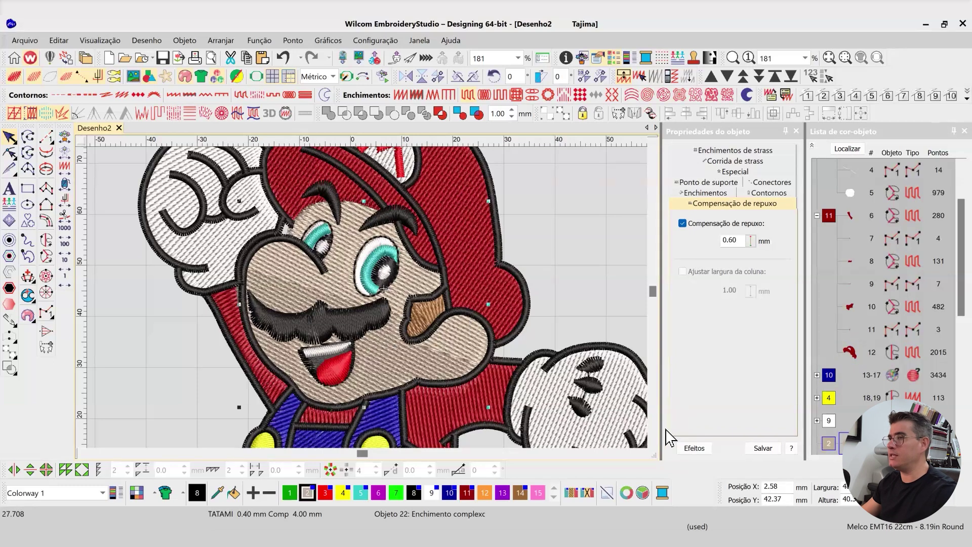
pyautogui.scroll(-3, 637, 430)
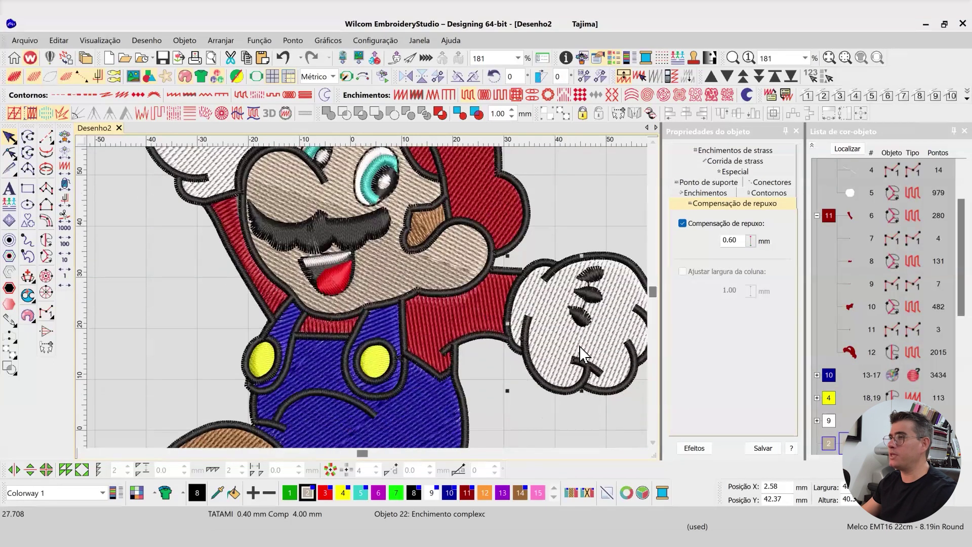
pyautogui.click(9, 152)
pyautogui.click(645, 284)
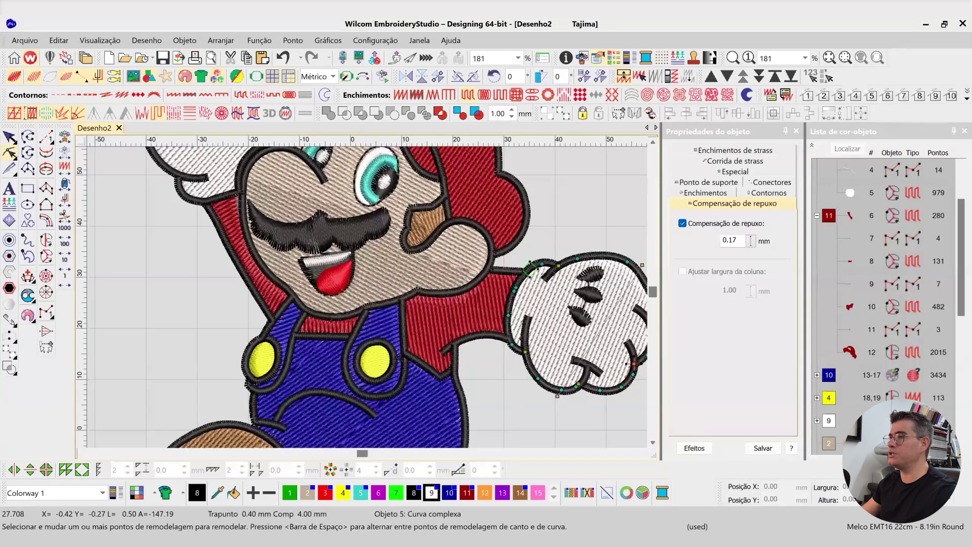
pyautogui.press('Escape')
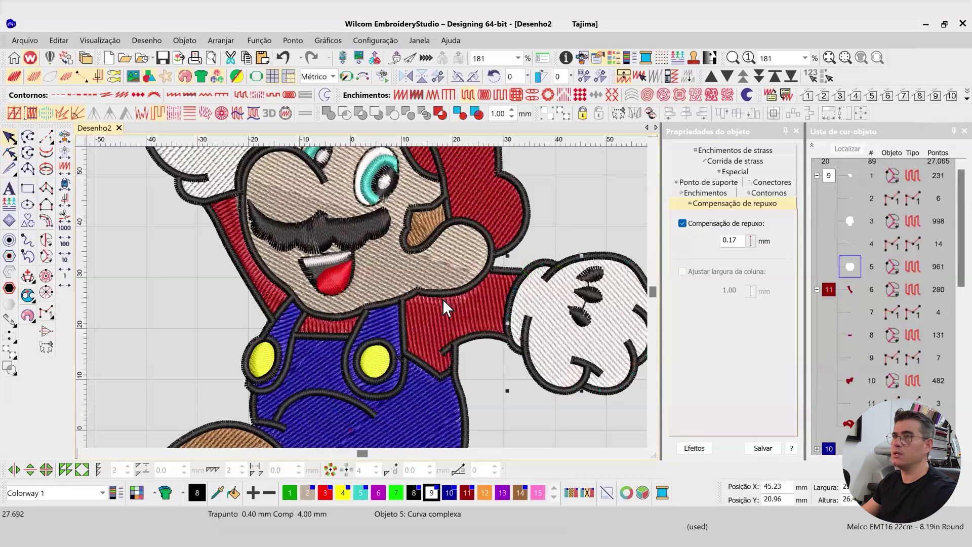
# - Set the stitch angle of the red sleeve beside the outstretched glove to 87° with the Reshape tool
pyautogui.click(432, 337)
pyautogui.click(9, 152)
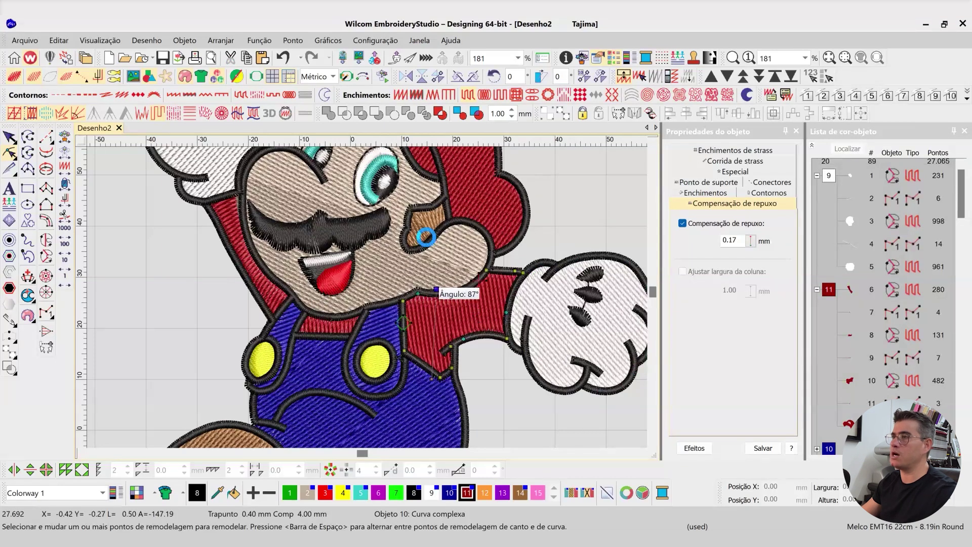
pyautogui.press('Return')
pyautogui.click(15, 138)
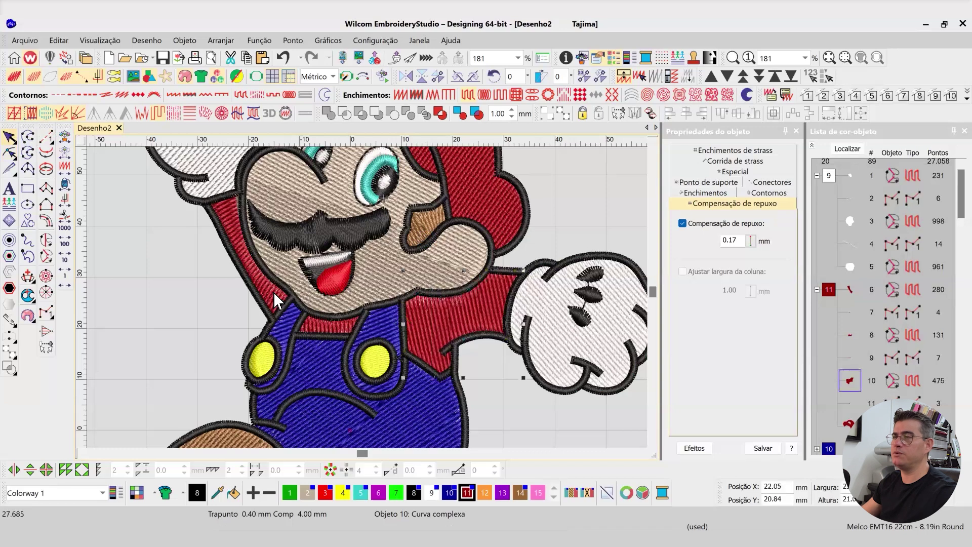
# - Examine the nominal stitch angles of the red collar, outstretched sleeve, raised sleeve and blue overalls fills
pyautogui.click(319, 324)
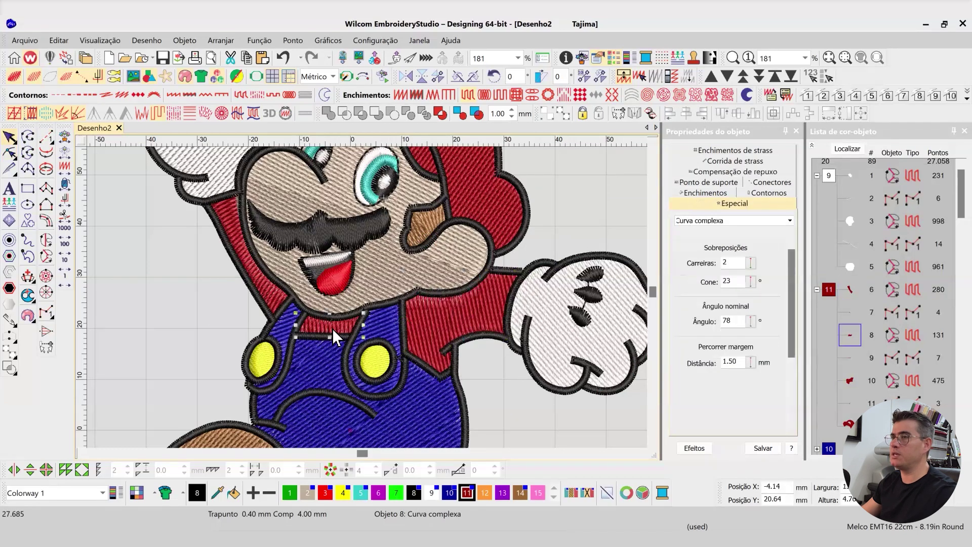
pyautogui.click(15, 155)
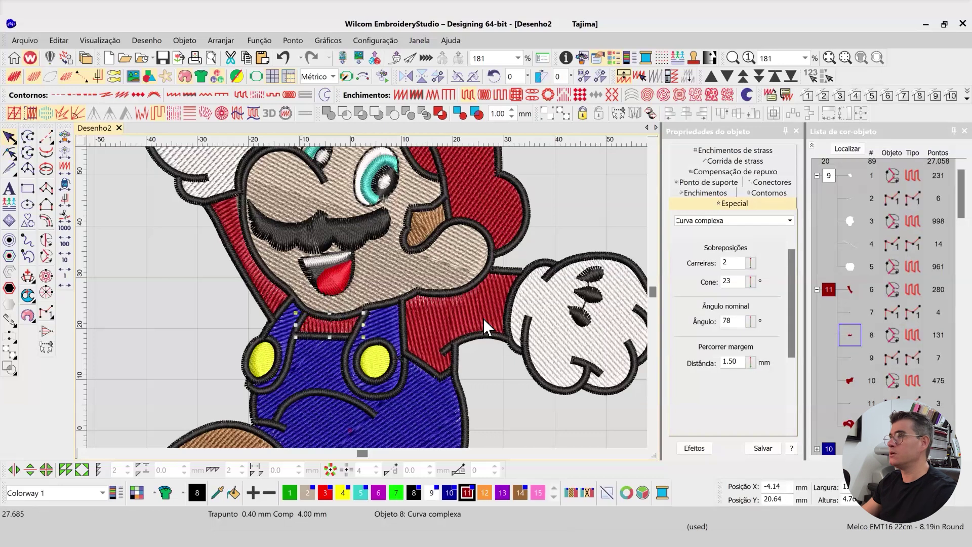
pyautogui.click(442, 344)
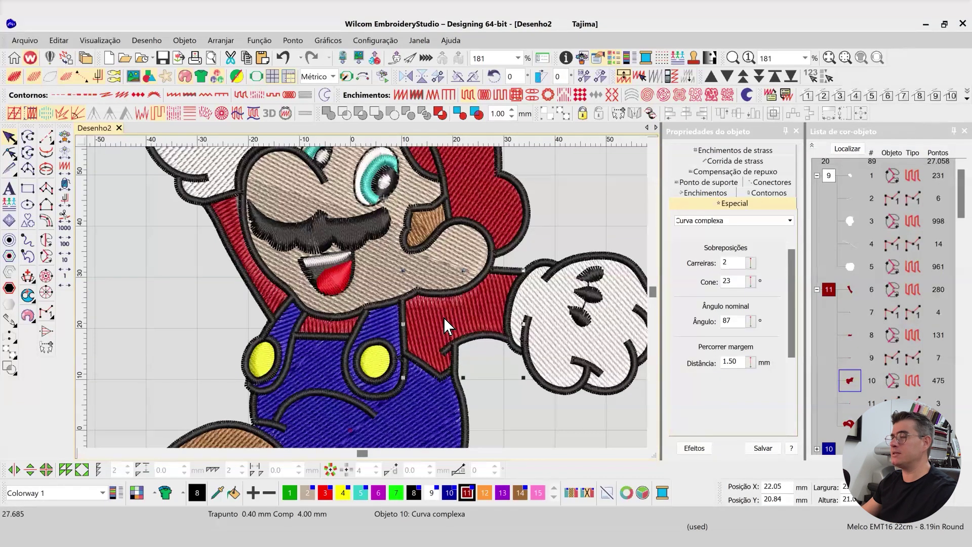
pyautogui.click(228, 211)
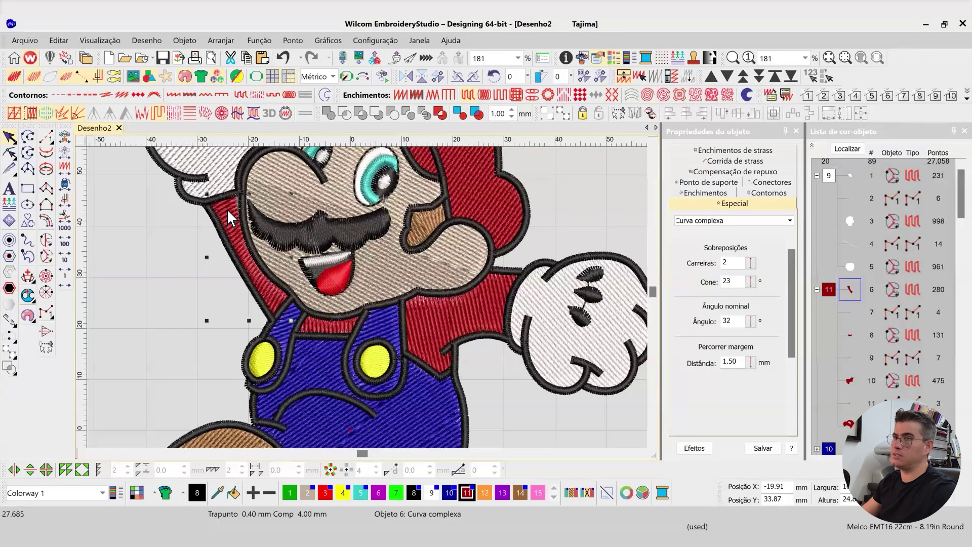
pyautogui.click(653, 144)
pyautogui.click(653, 143)
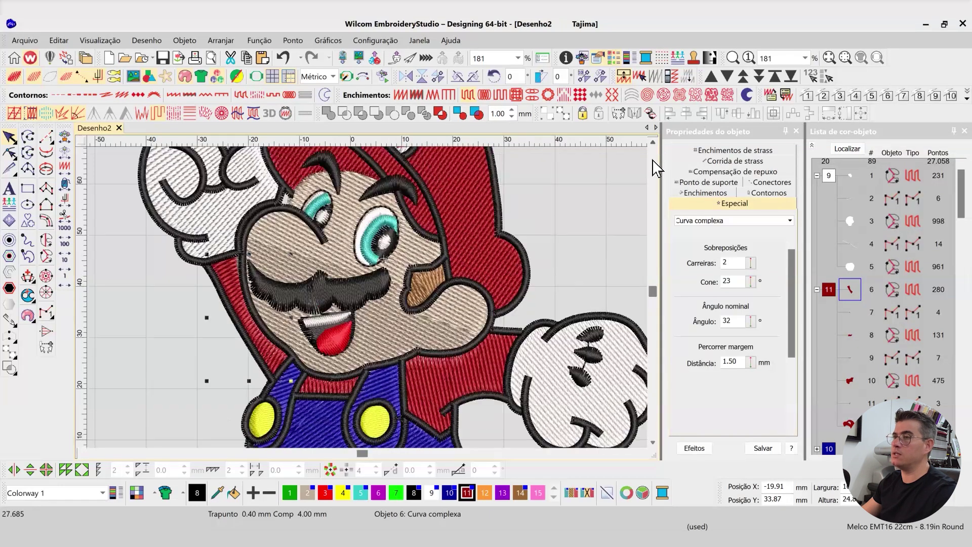
pyautogui.click(652, 442)
pyautogui.click(653, 444)
pyautogui.click(652, 444)
pyautogui.click(652, 444)
pyautogui.click(353, 353)
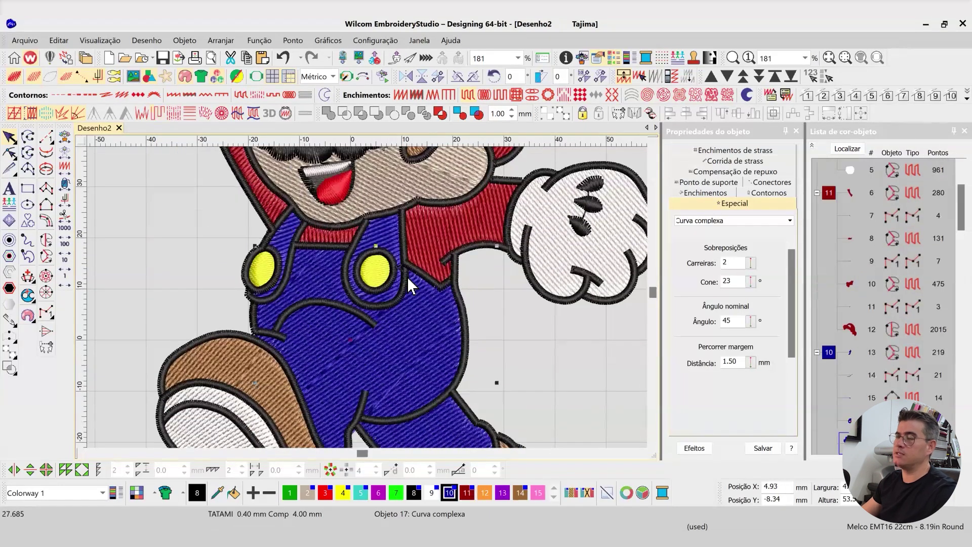
# - Examine the overalls' stitches with TrueView off and highlight the black mustache objects through the color-object list
pyautogui.scroll(-2, 368, 296)
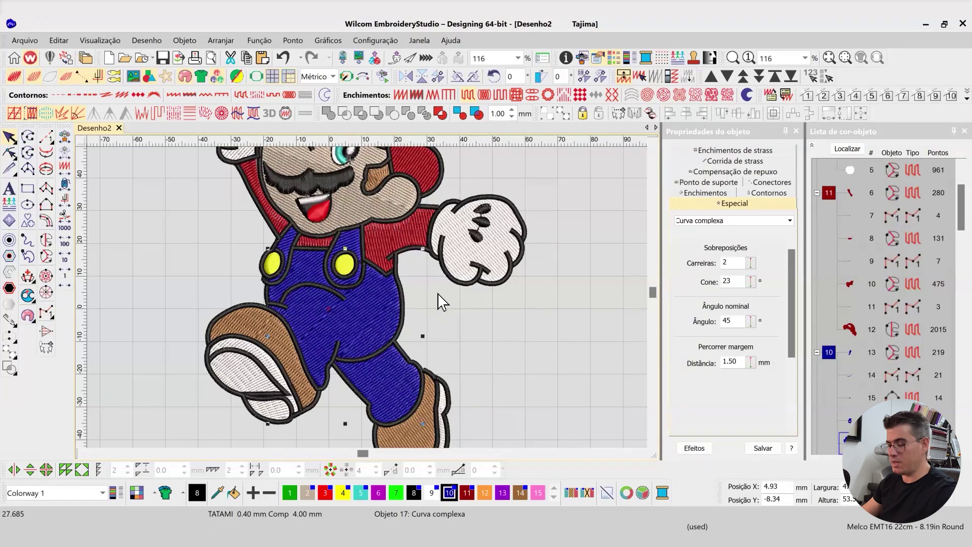
pyautogui.press('t')
pyautogui.scroll(-5, 809, 227)
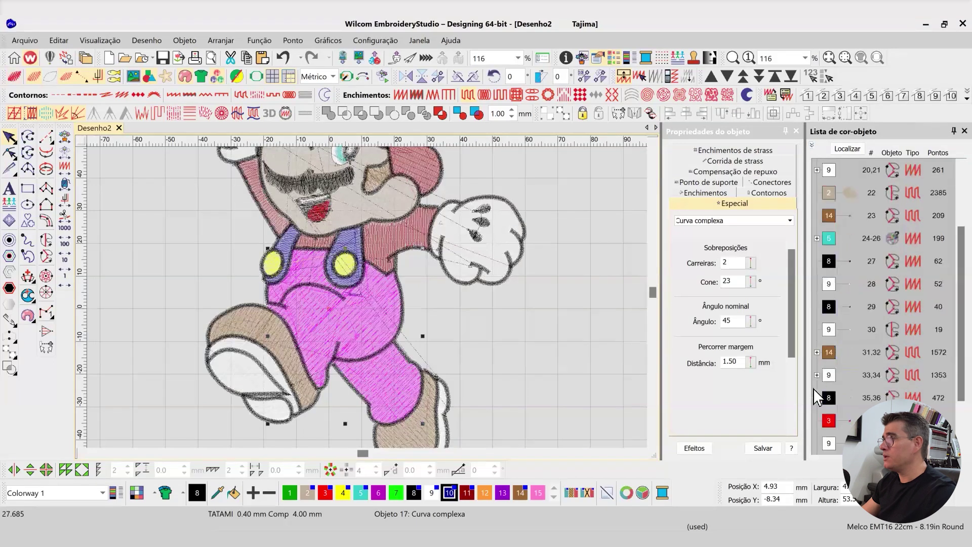
pyautogui.click(835, 407)
pyautogui.scroll(-3, 368, 300)
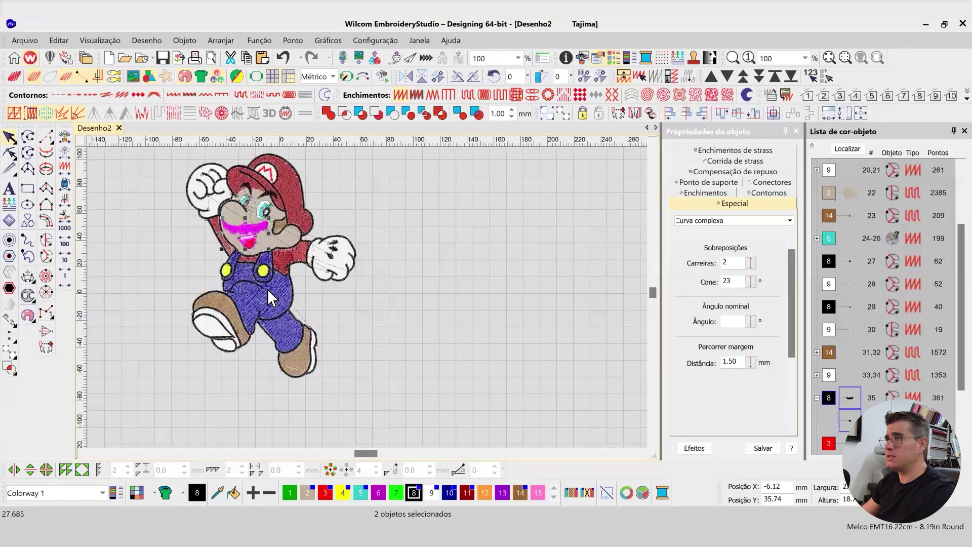
pyautogui.scroll(2, 371, 297)
pyautogui.scroll(4, 372, 292)
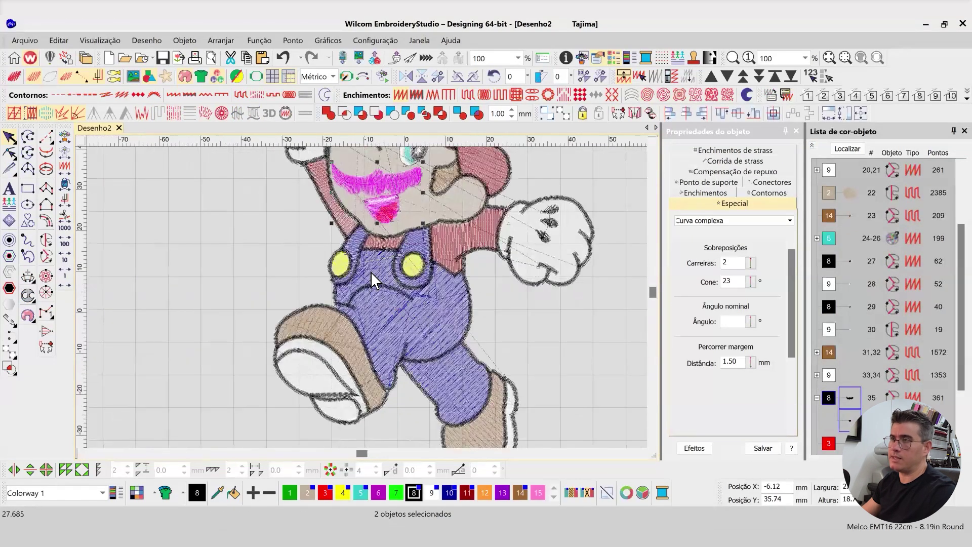
# - Examine the overalls fill and the Column C satin outline between the raised shoe's brown upper and white sole
pyautogui.click(457, 294)
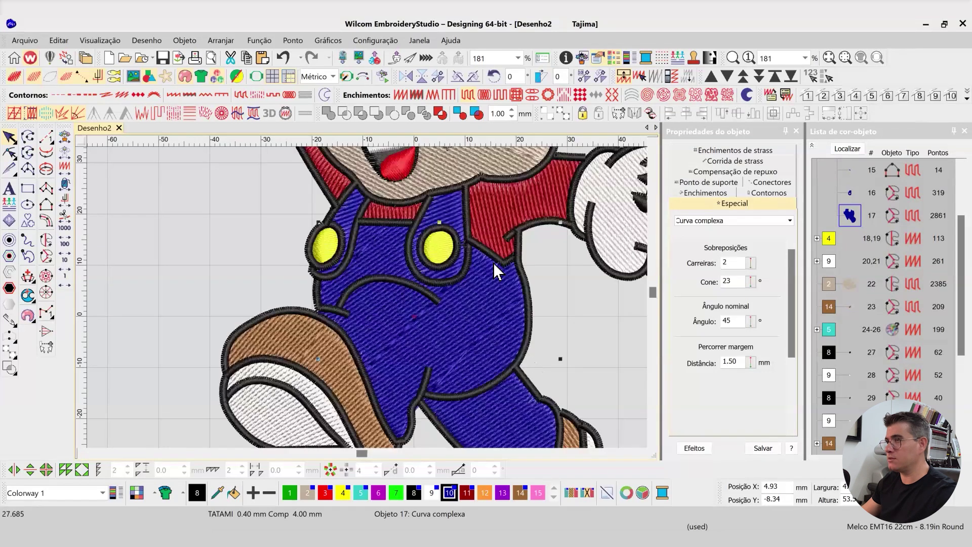
pyautogui.click(328, 309)
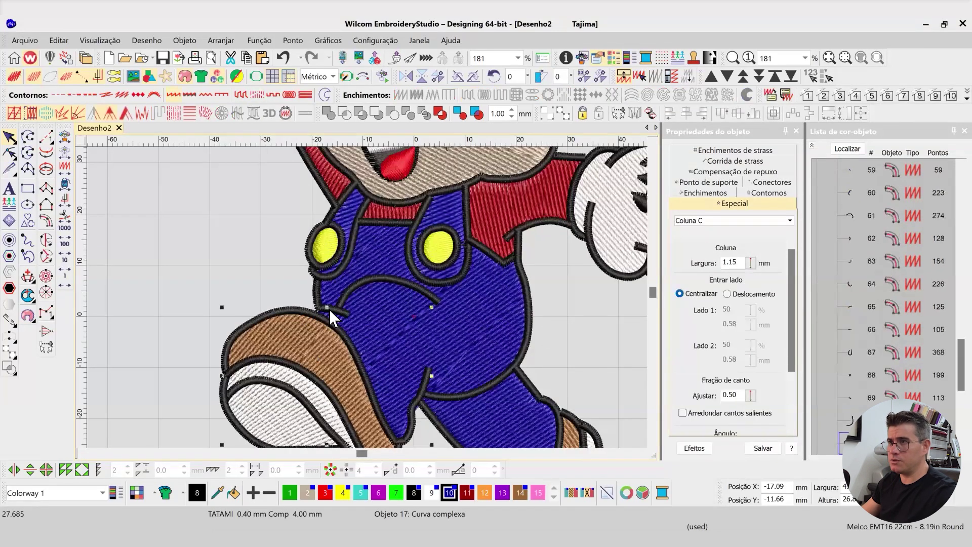
pyautogui.click(263, 372)
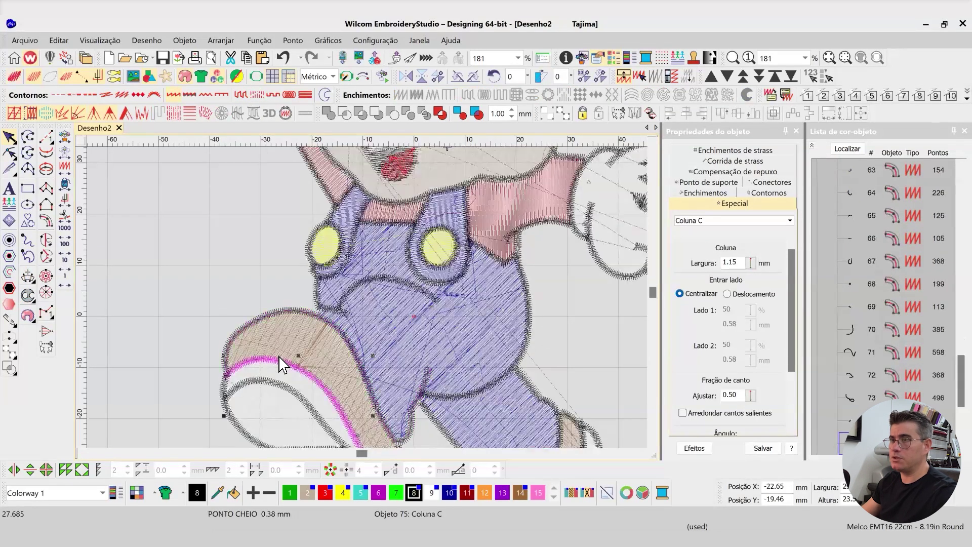
pyautogui.scroll(1, 361, 220)
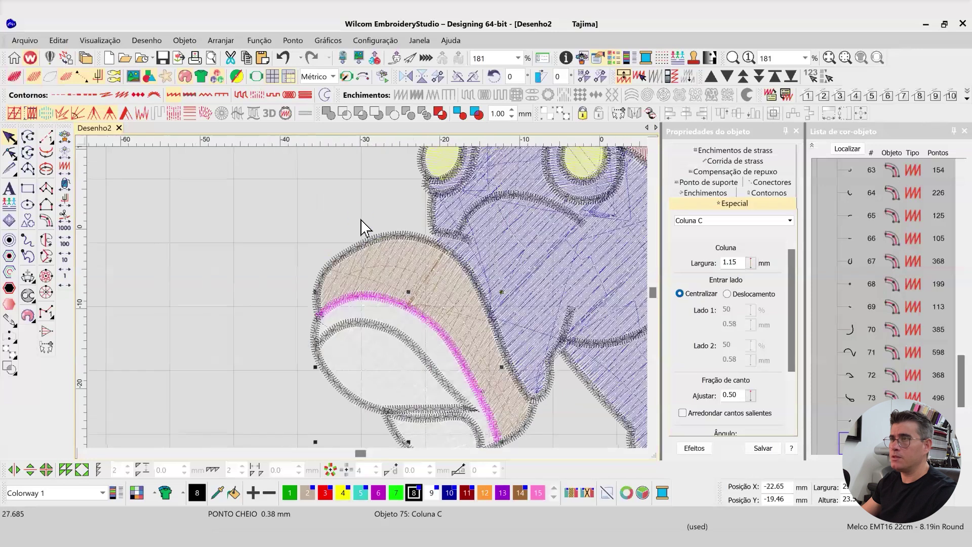
pyautogui.scroll(1, 364, 225)
pyautogui.scroll(1, 393, 317)
pyautogui.click(543, 292)
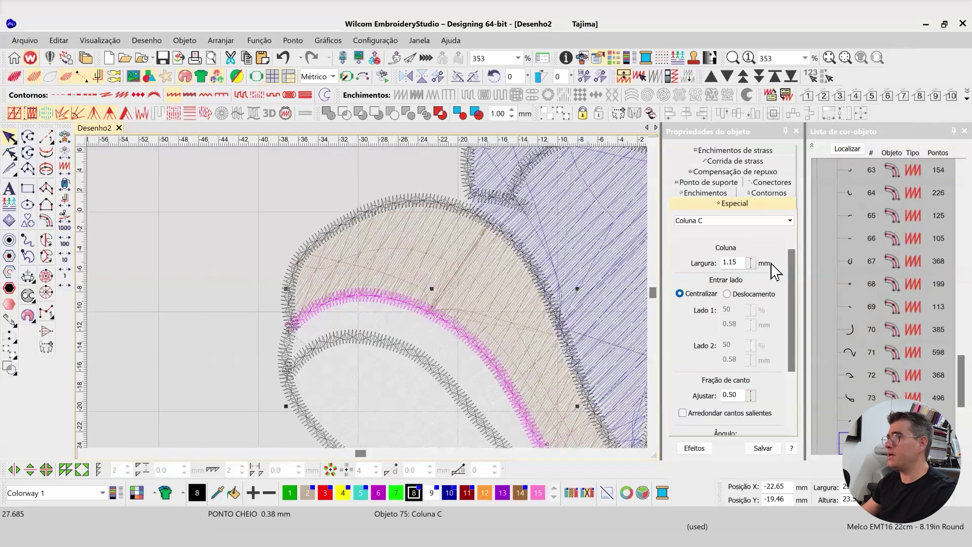
# - Check the satin column width around the raised shoe, and show only the whole design's black outlines with TrueView off
pyautogui.moveTo(741, 262); pyautogui.dragTo(664, 262)
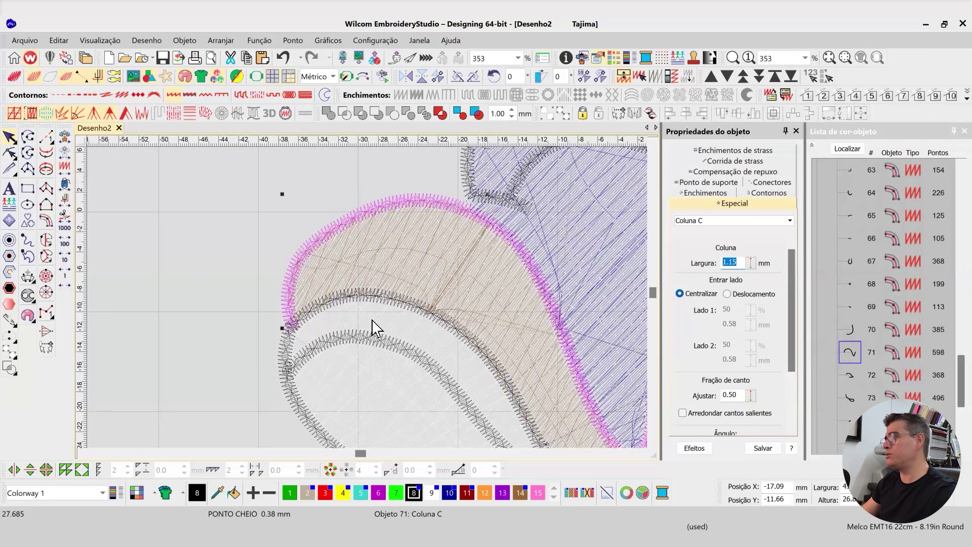
pyautogui.click(811, 147)
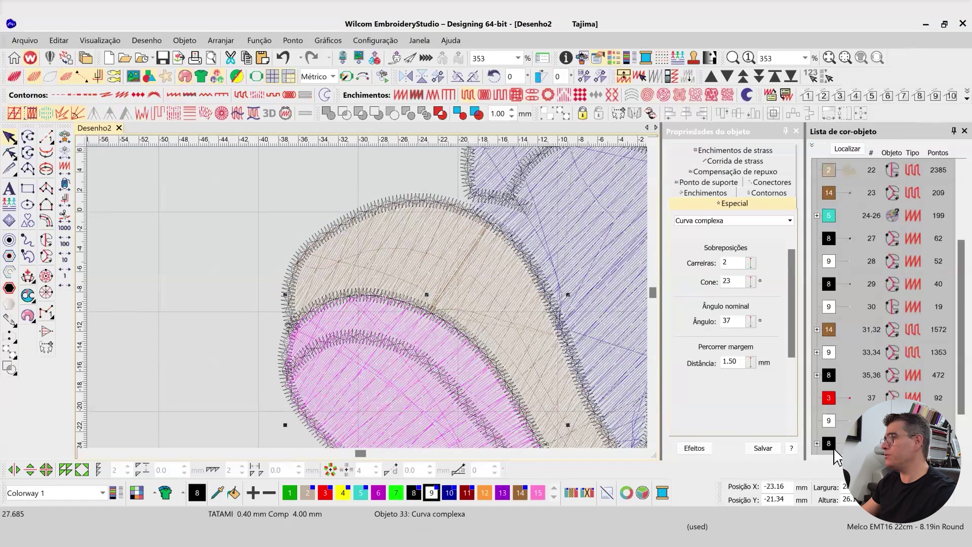
pyautogui.hotkey('ctrl', 'a')
pyautogui.press('0')
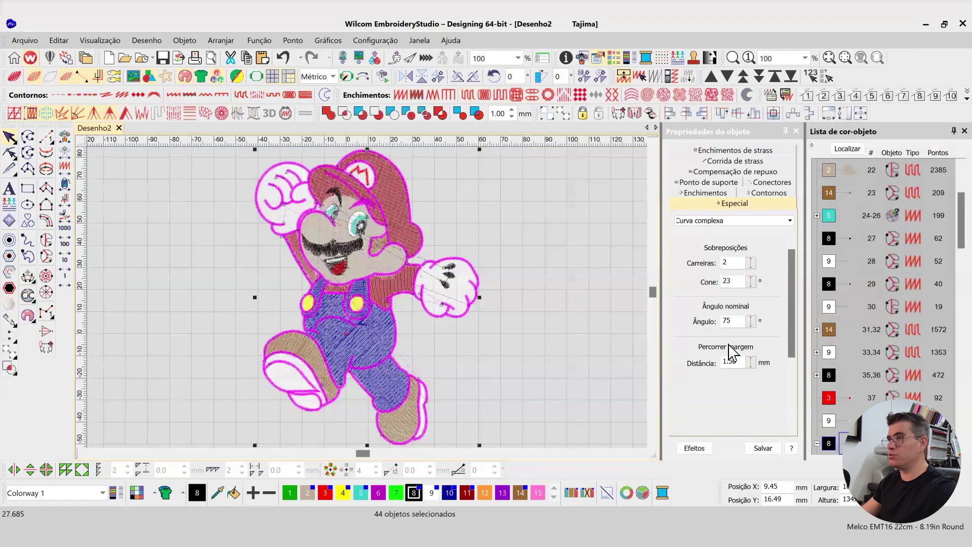
pyautogui.press('t')
pyautogui.press('Escape')
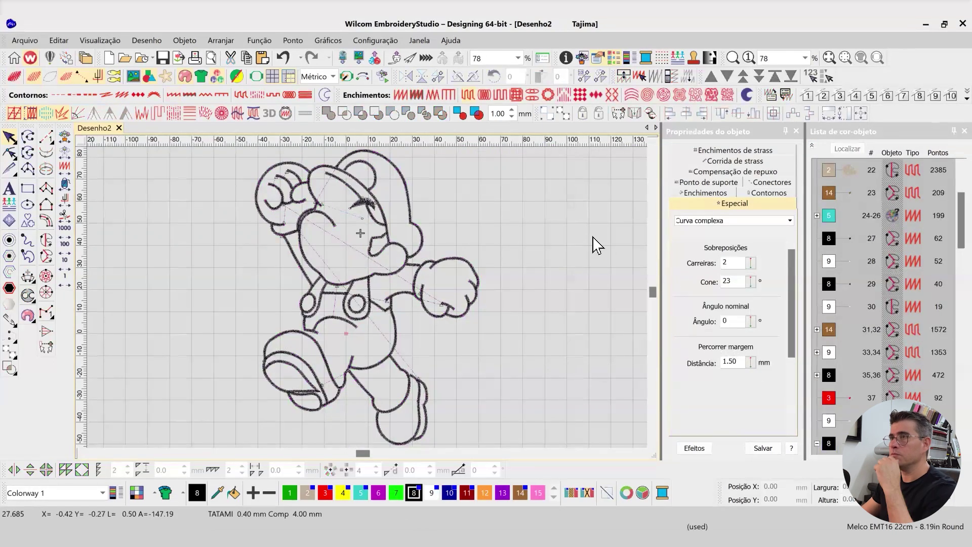
# - Travel backward through the black outlines' sewing sequence in 1000-stitch increments
pyautogui.click(65, 231)
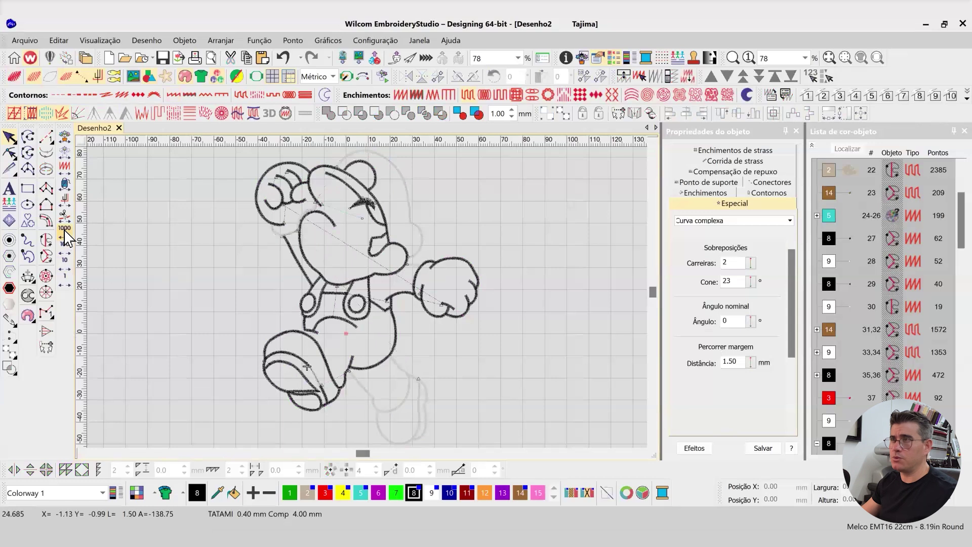
pyautogui.click(64, 232)
pyautogui.click(65, 232)
pyautogui.click(64, 231)
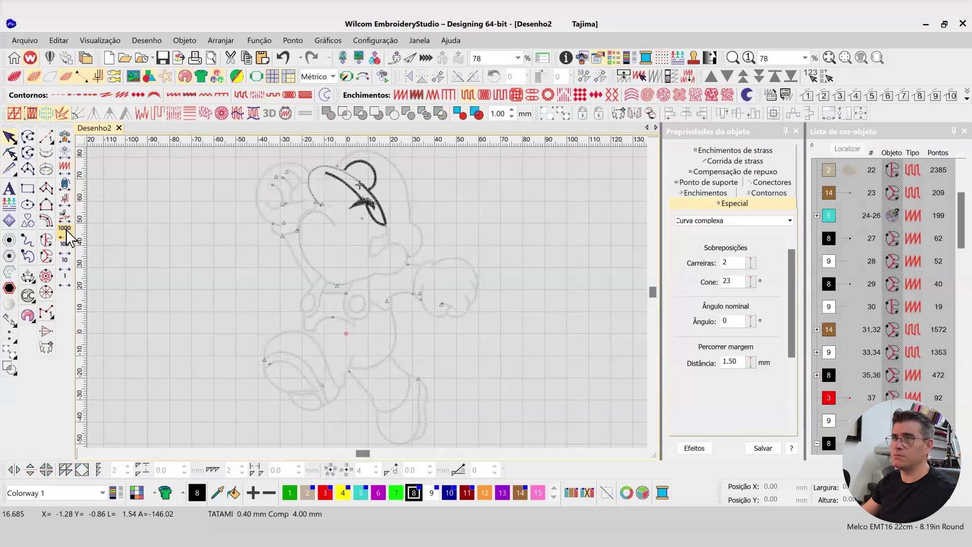
pyautogui.click(65, 232)
# - Travel through the black outlines by jumps and by trims, back to the color change where they start
pyautogui.click(65, 204)
pyautogui.click(65, 204)
pyautogui.click(66, 204)
pyautogui.click(66, 204)
pyautogui.click(68, 206)
pyautogui.click(69, 206)
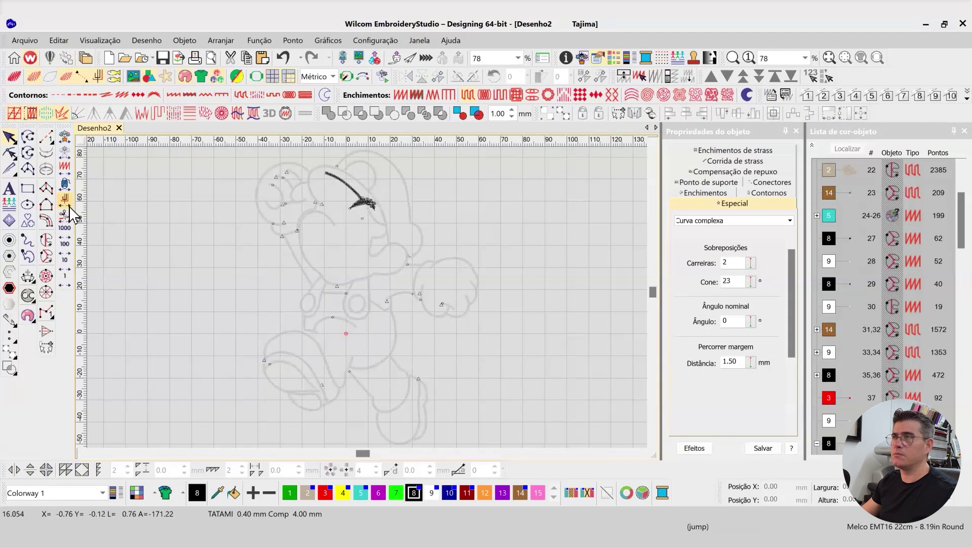
pyautogui.rightClick(66, 215)
pyautogui.click(66, 215)
pyautogui.click(67, 215)
pyautogui.click(67, 215)
pyautogui.rightClick(66, 215)
pyautogui.rightClick(66, 214)
pyautogui.click(66, 215)
pyautogui.click(67, 214)
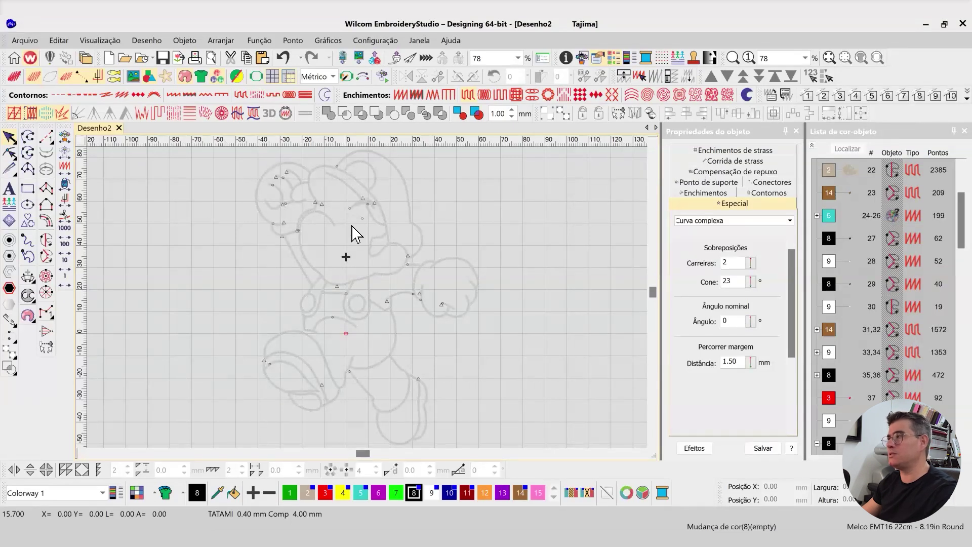
# - Travel forward trim by trim through the black outlines of the cap, face, raised arm and raised glove
pyautogui.scroll(3, 369, 303)
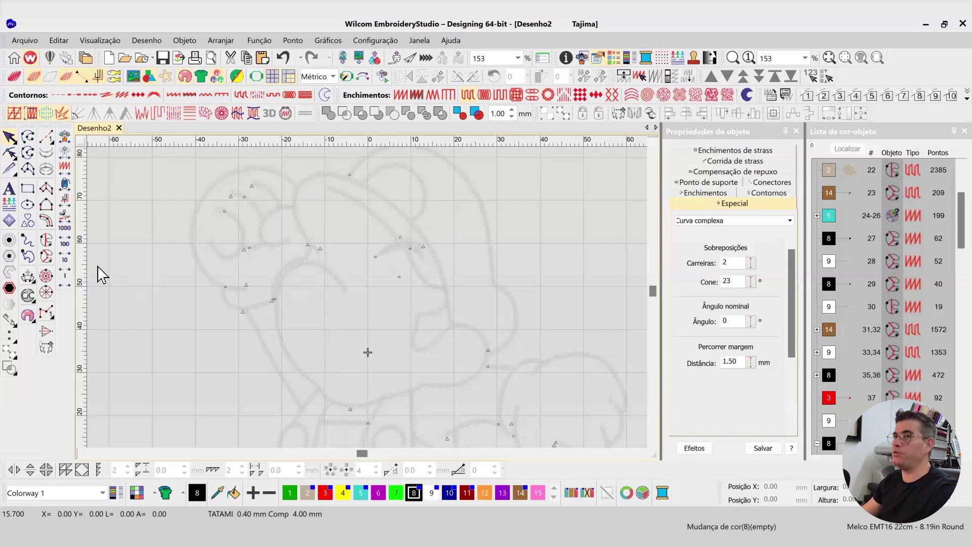
pyautogui.click(66, 220)
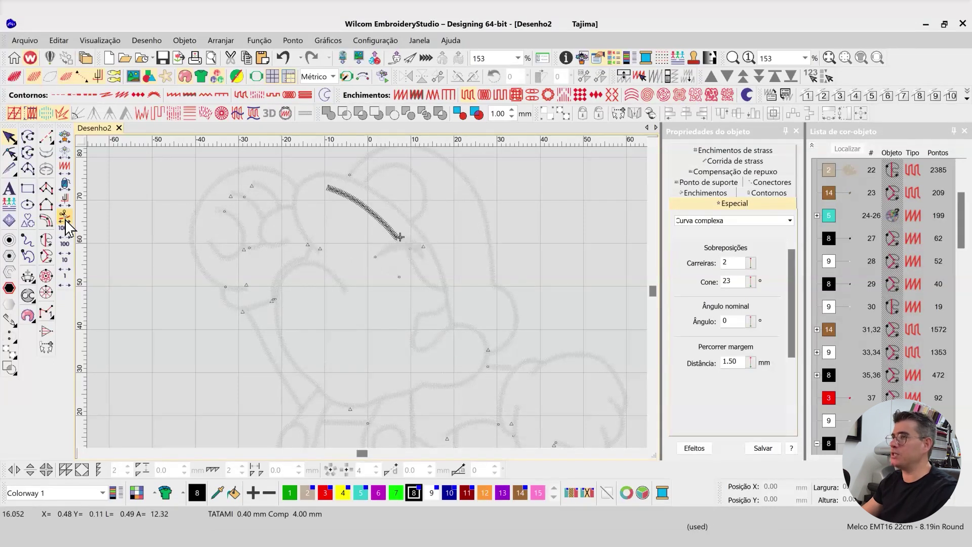
pyautogui.click(65, 220)
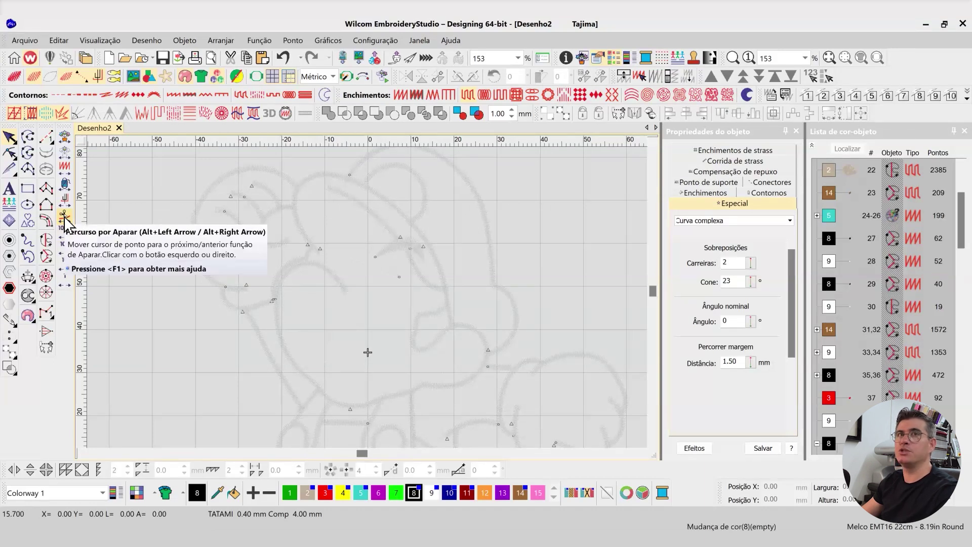
pyautogui.click(64, 218)
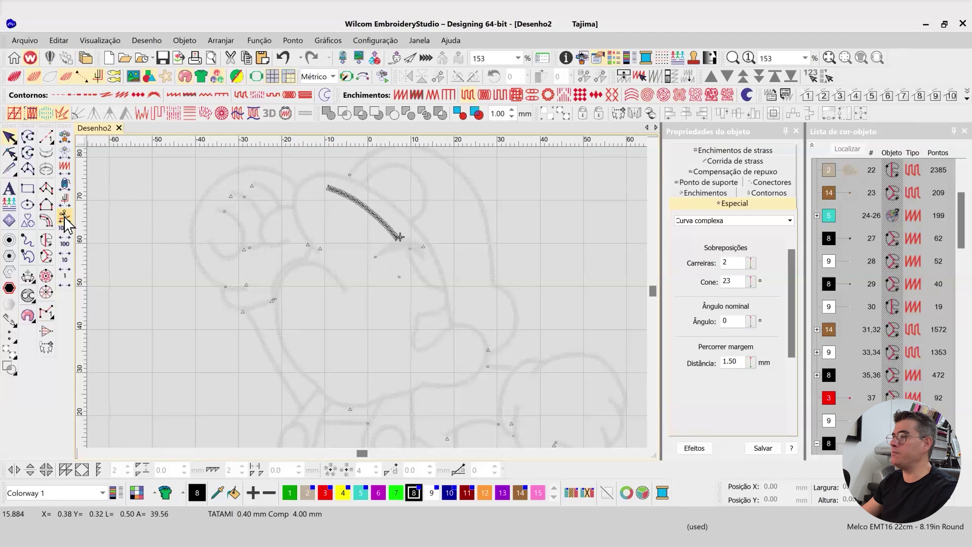
pyautogui.click(65, 218)
pyautogui.click(65, 218)
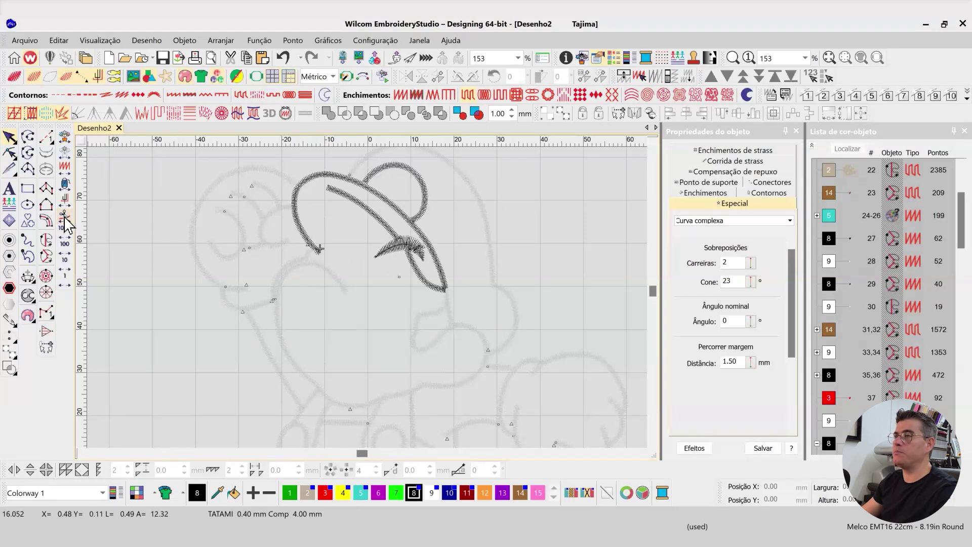
pyautogui.click(65, 218)
pyautogui.click(65, 218)
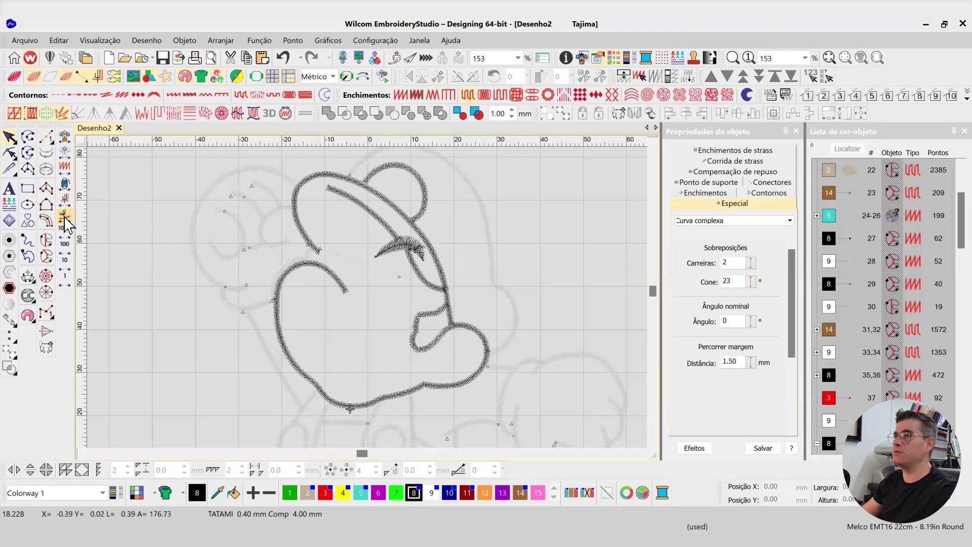
pyautogui.click(65, 218)
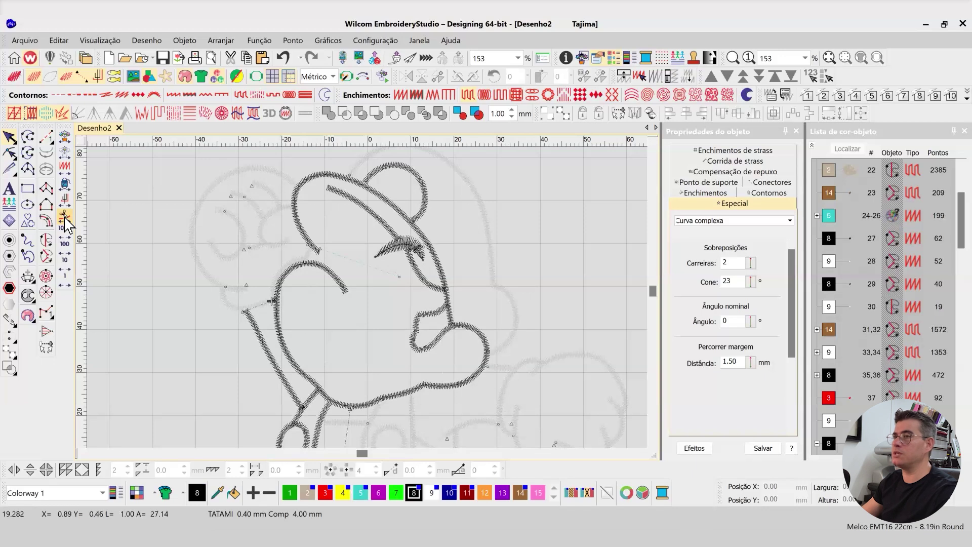
pyautogui.click(65, 218)
pyautogui.click(65, 218)
pyautogui.click(64, 218)
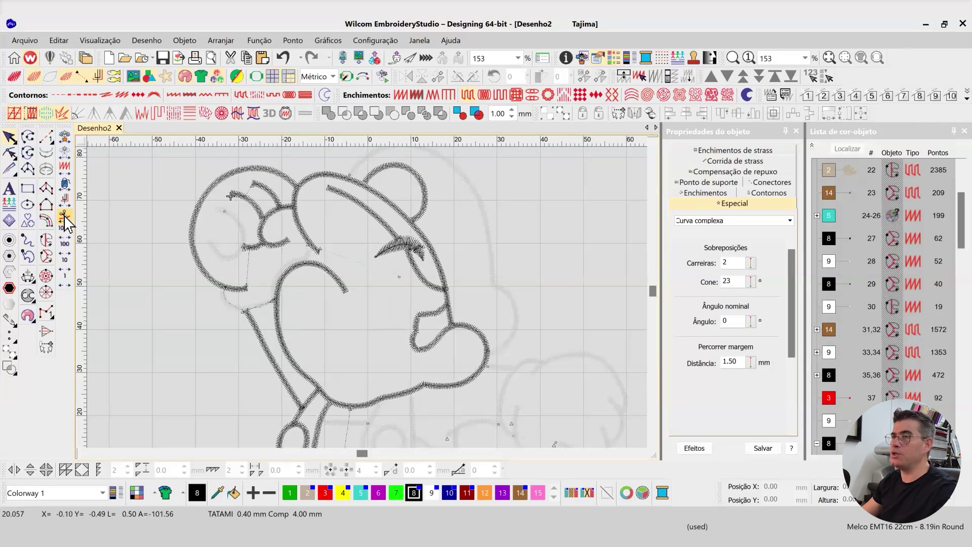
pyautogui.click(65, 218)
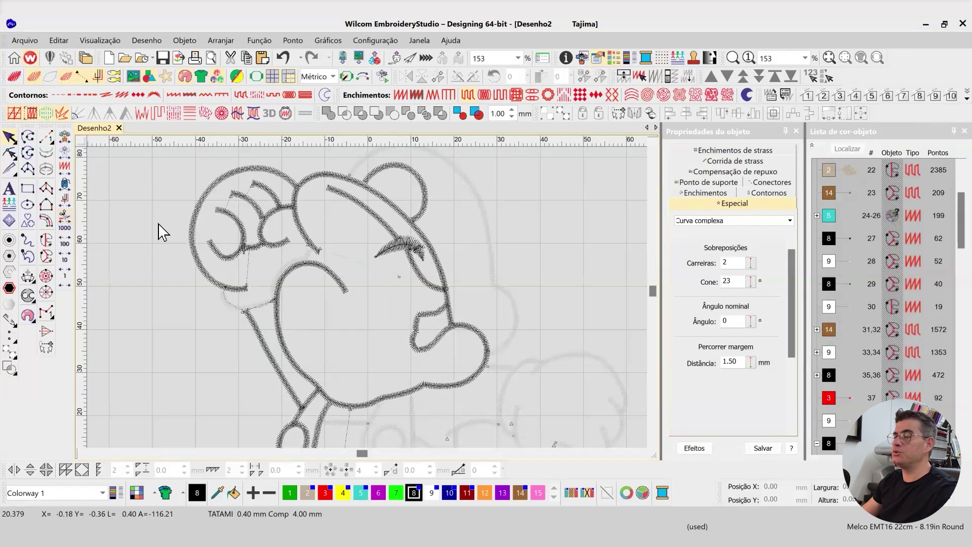
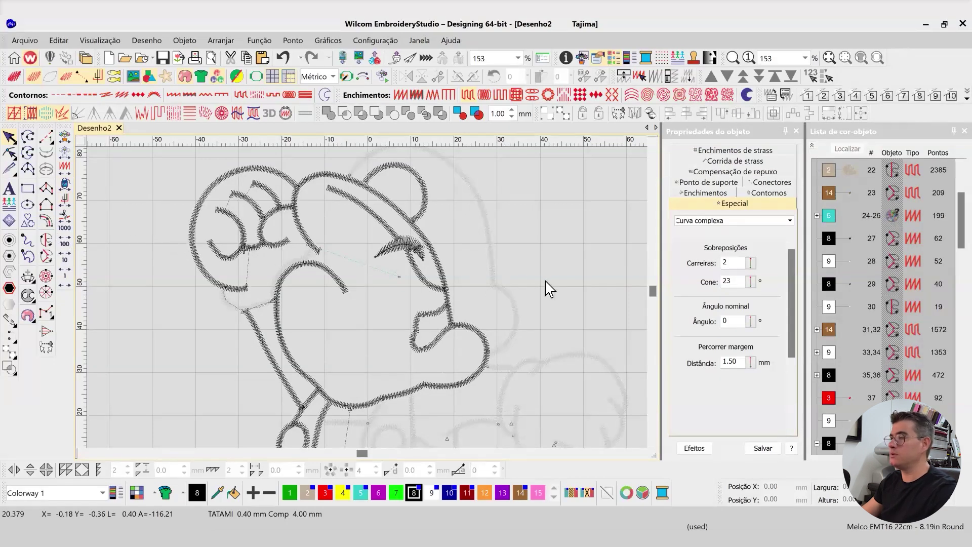
# - Trace the outline sequence over the overalls and outstretched glove by trims and 1000-stitch increments, comparing it with TrueView
pyautogui.scroll(-4, 196, 320)
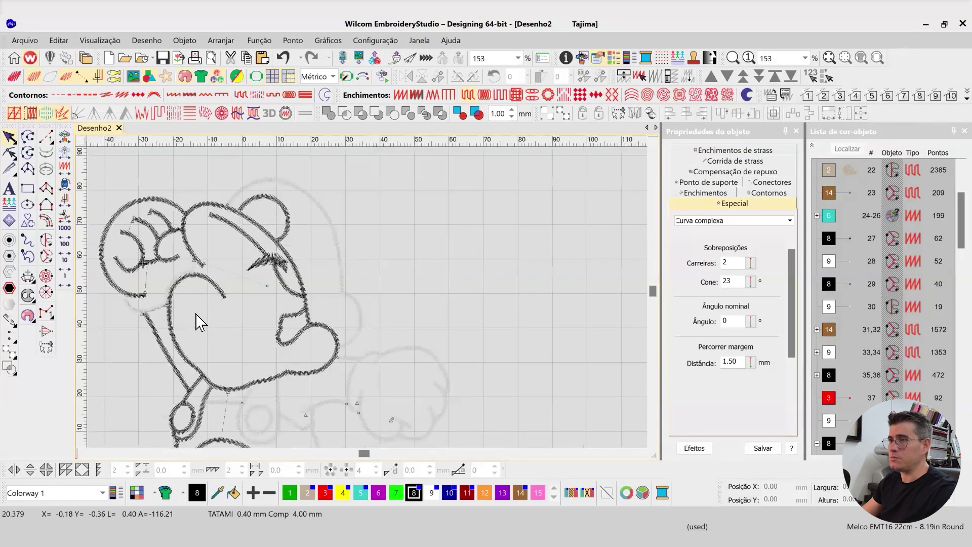
pyautogui.scroll(5, 369, 305)
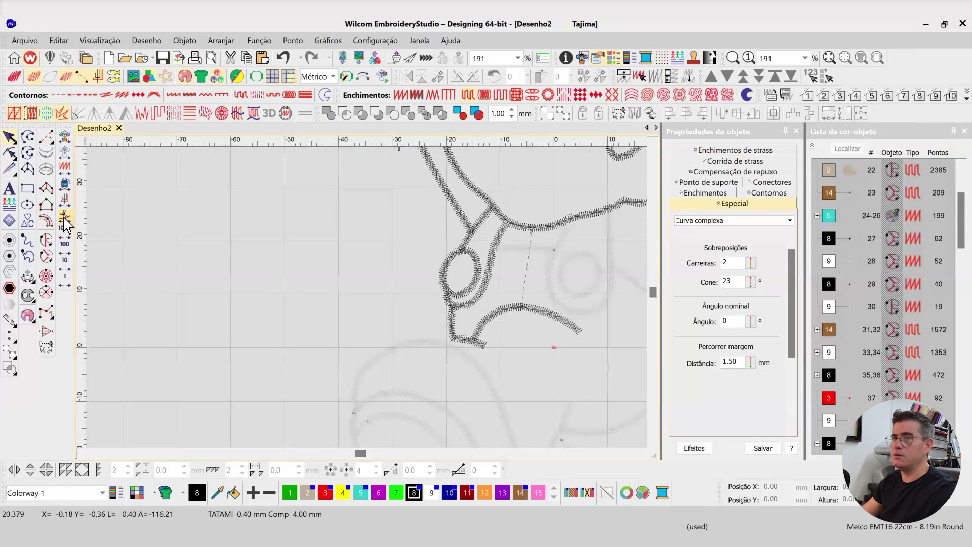
pyautogui.hscroll(5, 451, 341)
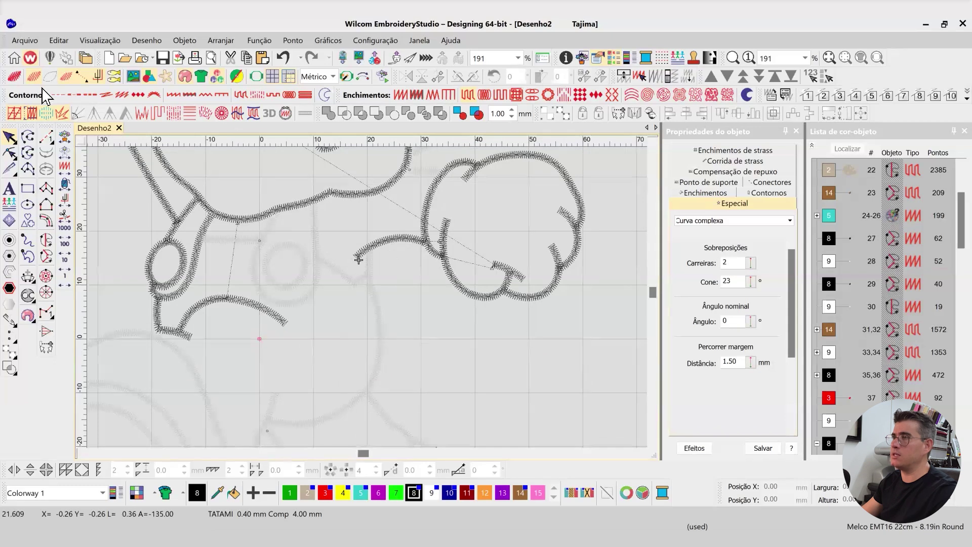
pyautogui.click(14, 77)
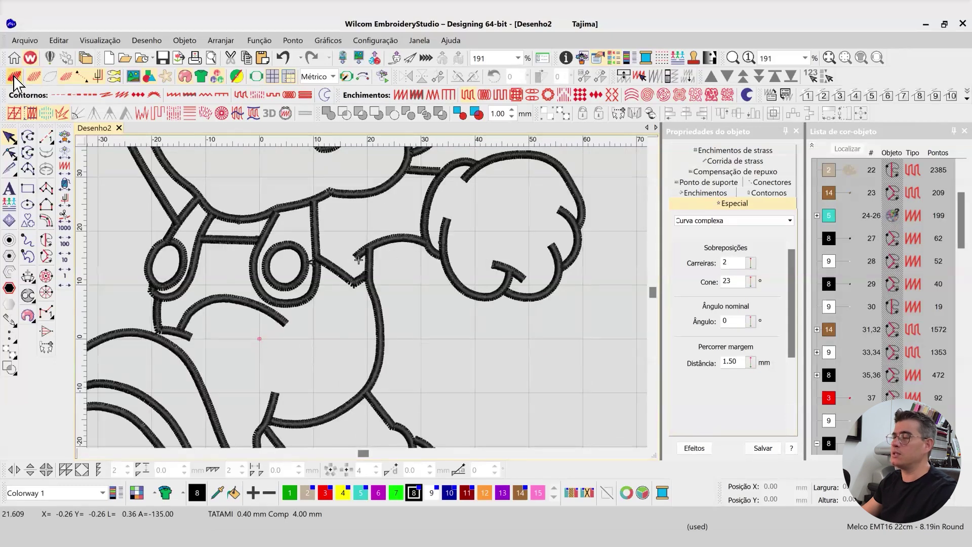
pyautogui.click(14, 77)
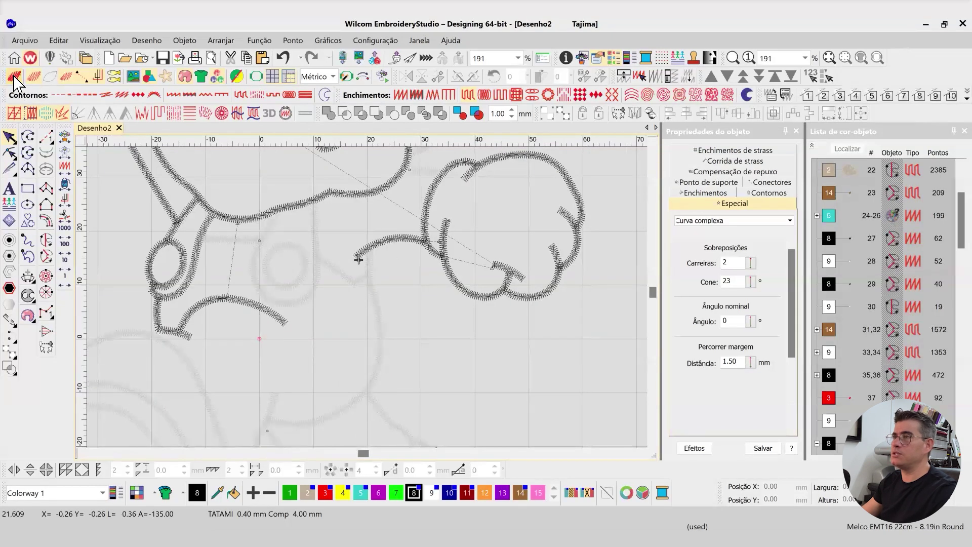
pyautogui.click(66, 251)
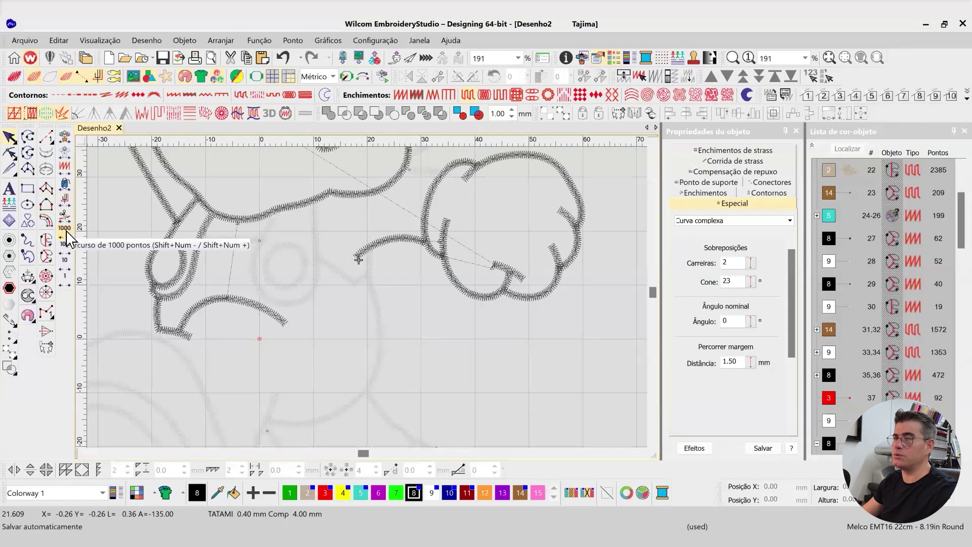
pyautogui.rightClick(63, 231)
pyautogui.rightClick(63, 231)
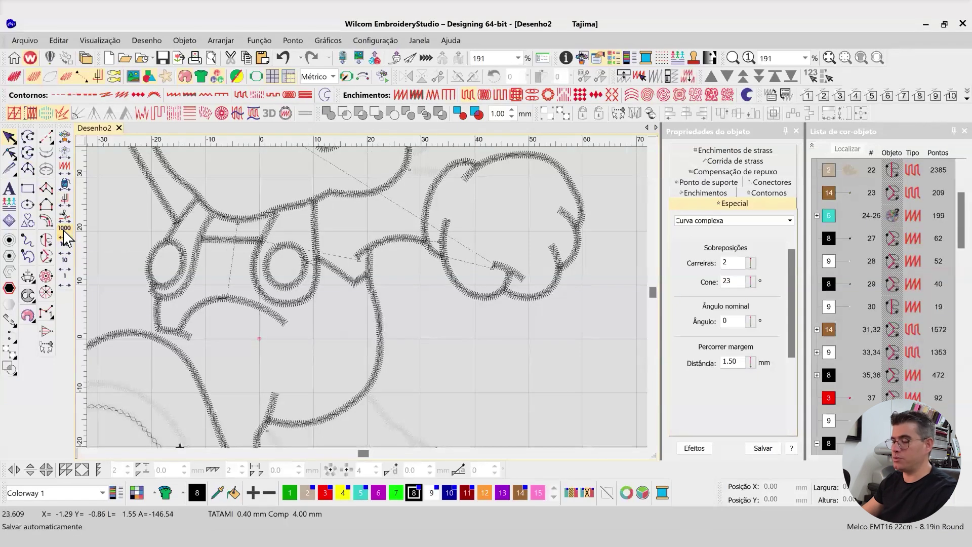
pyautogui.press('0')
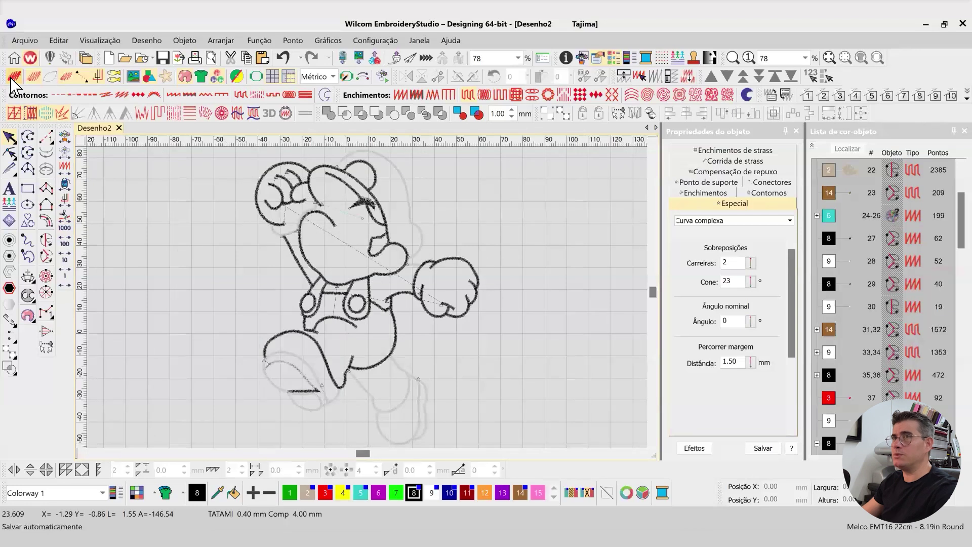
# - Compare the black outlines and their connecting jumps around the face, straps and outstretched glove with TrueView on and off
pyautogui.click(11, 79)
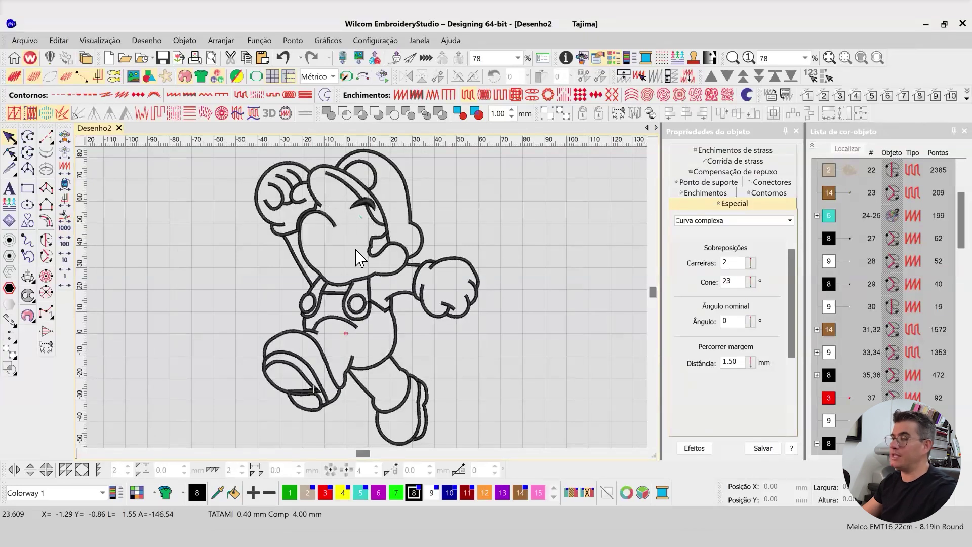
pyautogui.scroll(2, 362, 284)
pyautogui.press('t')
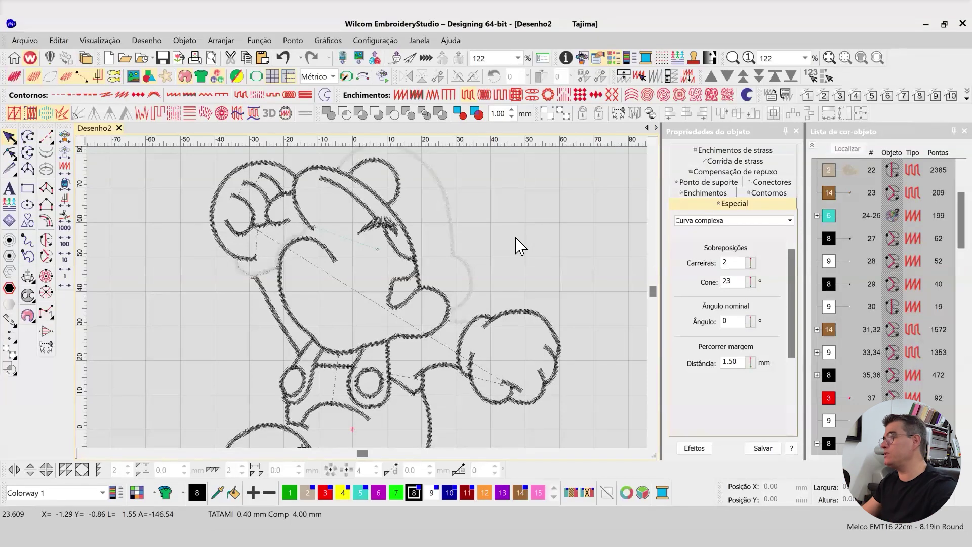
pyautogui.scroll(2, 384, 332)
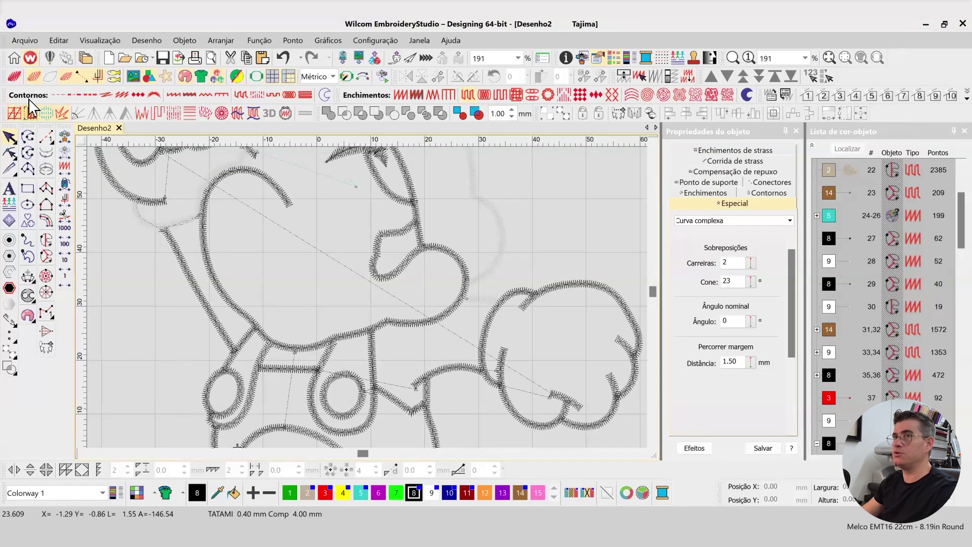
pyautogui.click(14, 76)
pyautogui.click(14, 76)
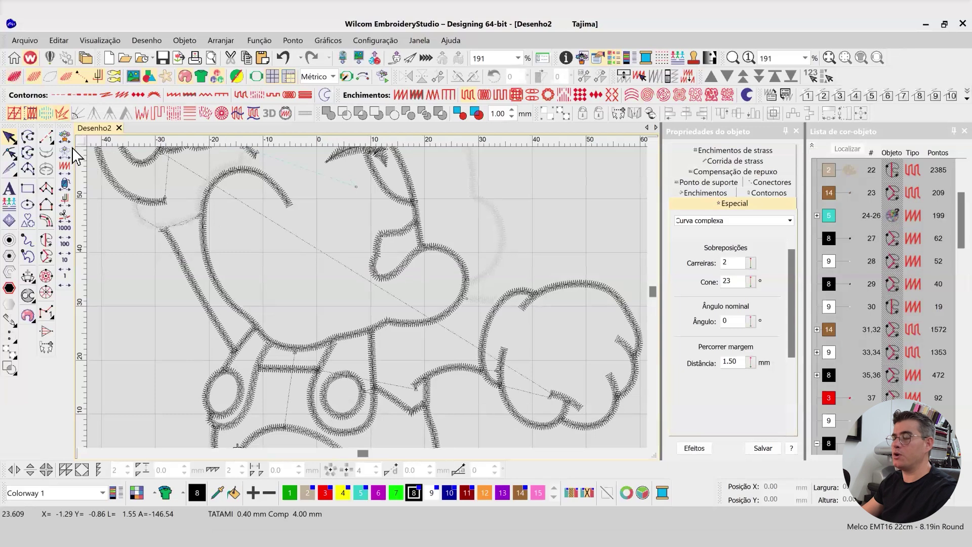
pyautogui.click(15, 79)
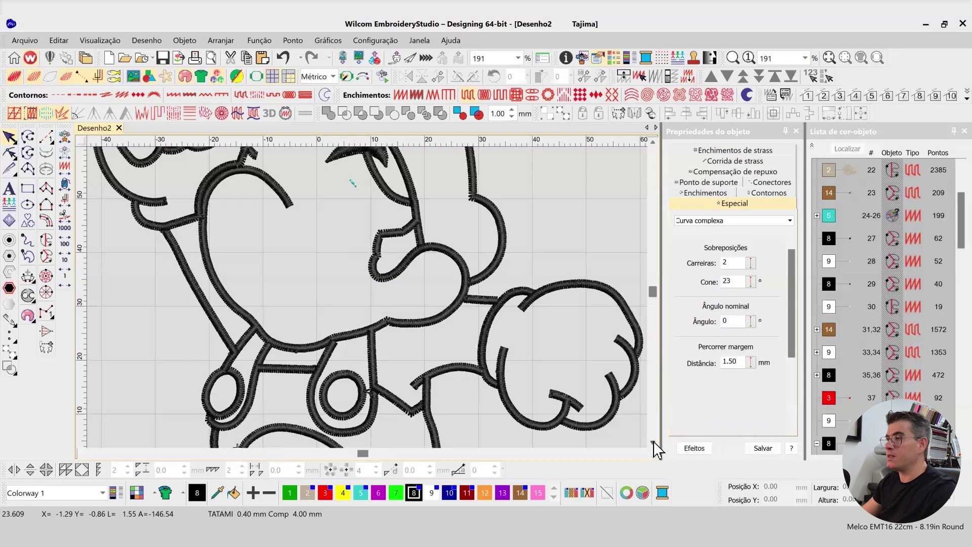
# - Examine the TrueView outlines of the overalls and both shoes, and review the upper part of the full-color design
pyautogui.scroll(-2, 654, 446)
pyautogui.scroll(-1, 653, 448)
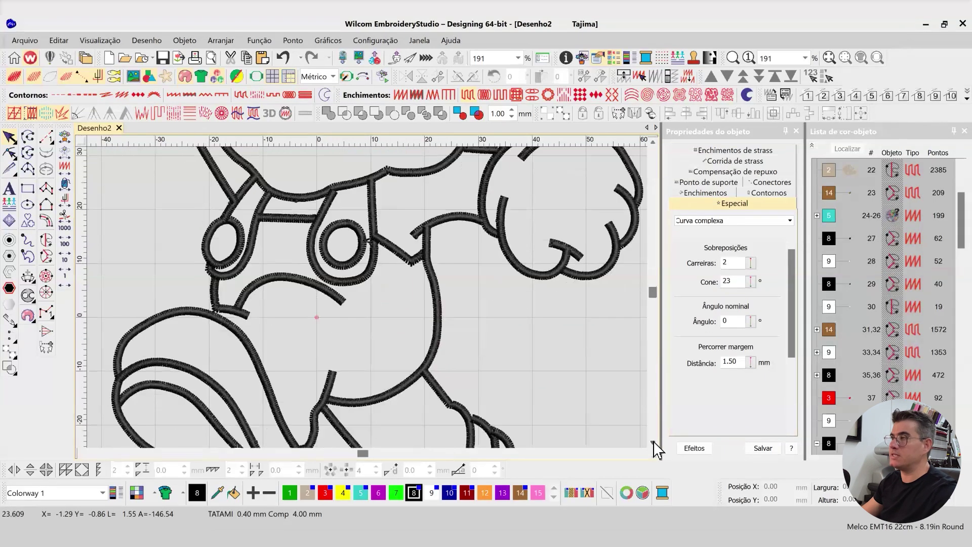
pyautogui.scroll(-5, 654, 448)
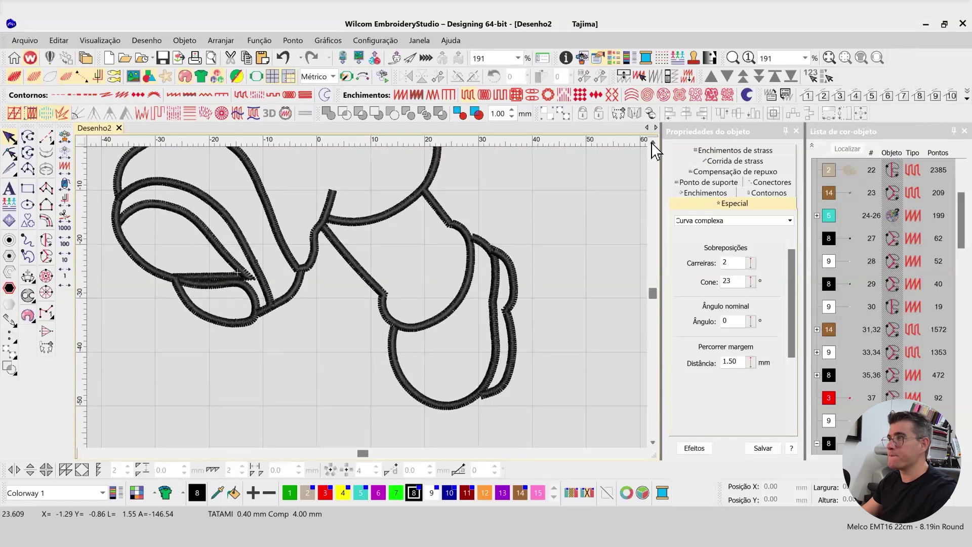
pyautogui.scroll(-3, 652, 147)
pyautogui.scroll(-2, 499, 245)
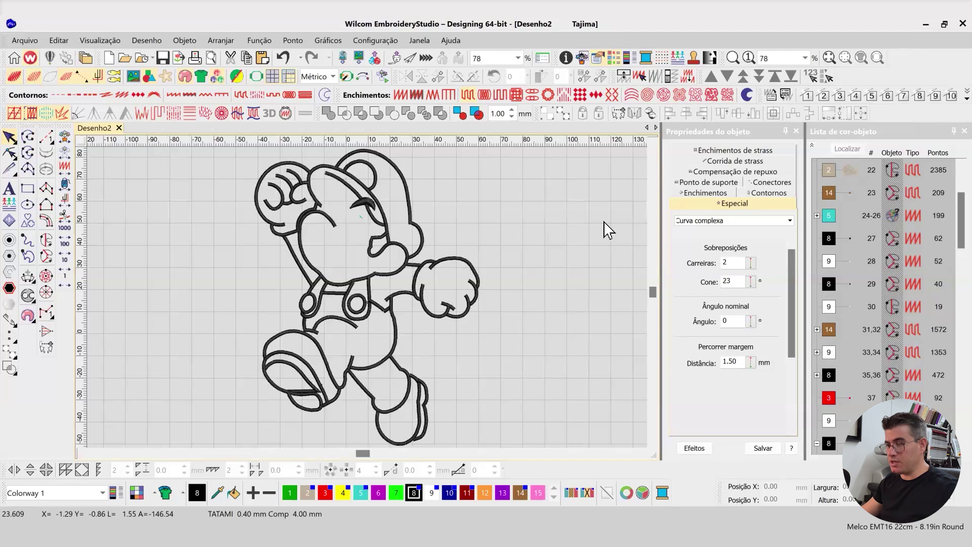
pyautogui.scroll(2, 367, 299)
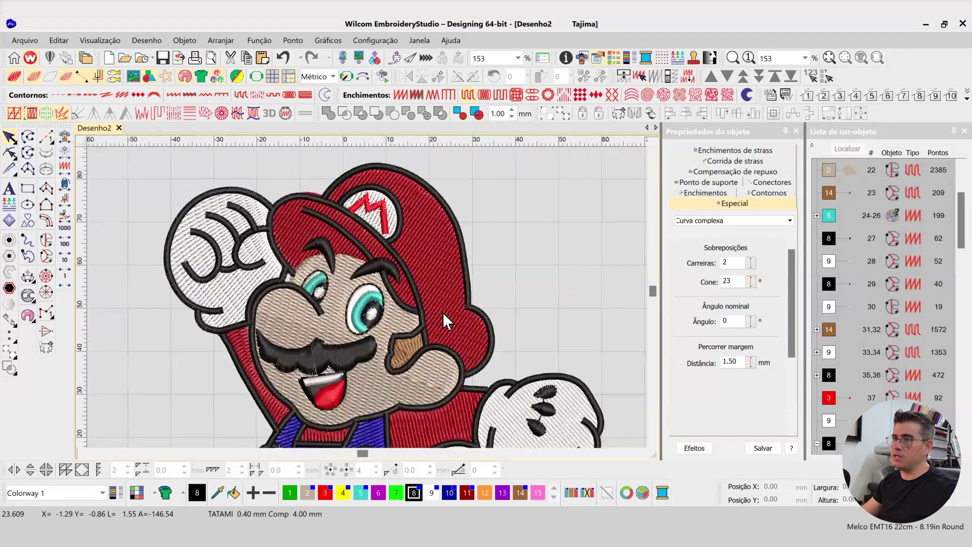
# - Inspect the mouth's stitches with TrueView off, going from the white teeth back to the black mouth fill, and restore TrueView
pyautogui.scroll(2, 407, 290)
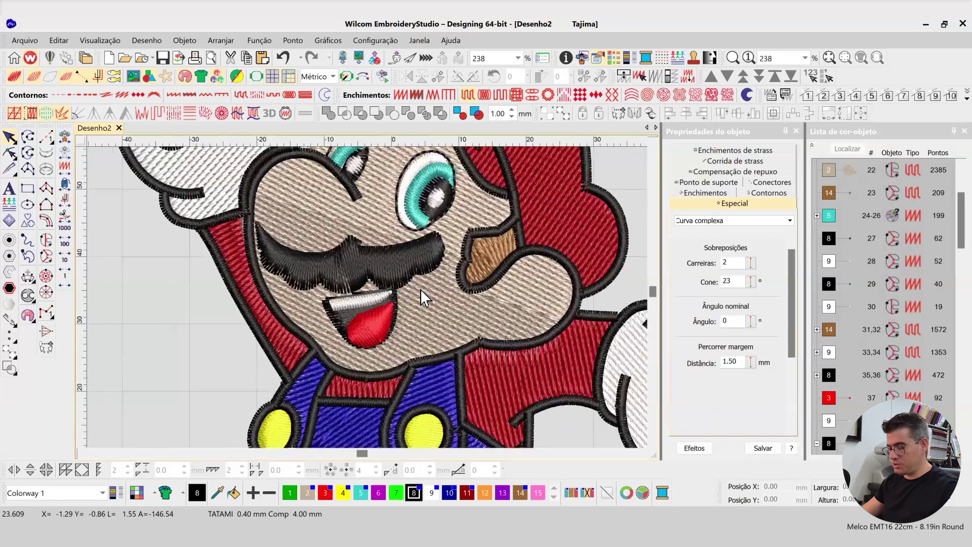
pyautogui.click(345, 323)
pyautogui.press('t')
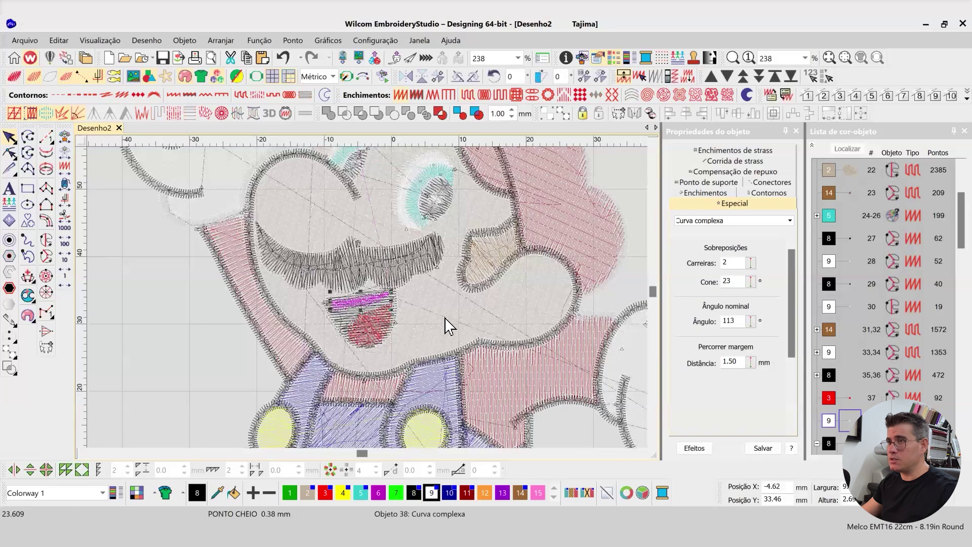
pyautogui.hotkey('shift', 'Tab')
pyautogui.hotkey('shift', 'Tab')
pyautogui.press('t')
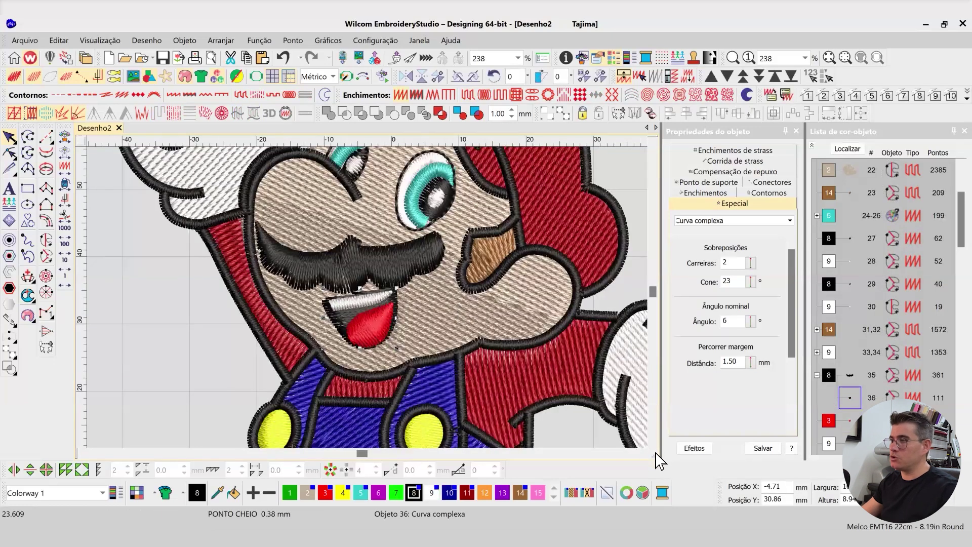
# - Review the TrueView rendering of the overalls, legs and both shoes, and check the figure as a whole
pyautogui.scroll(-8, 653, 453)
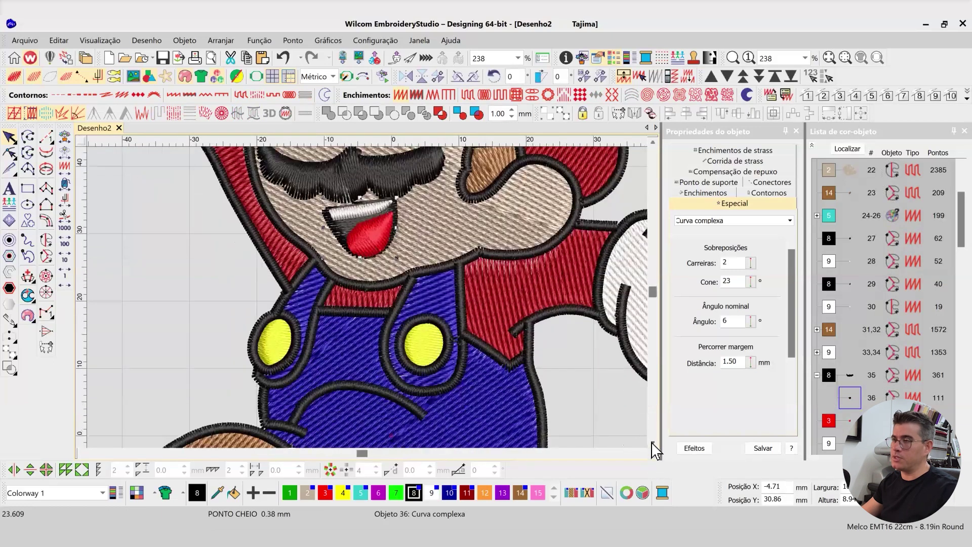
pyautogui.scroll(-4, 655, 449)
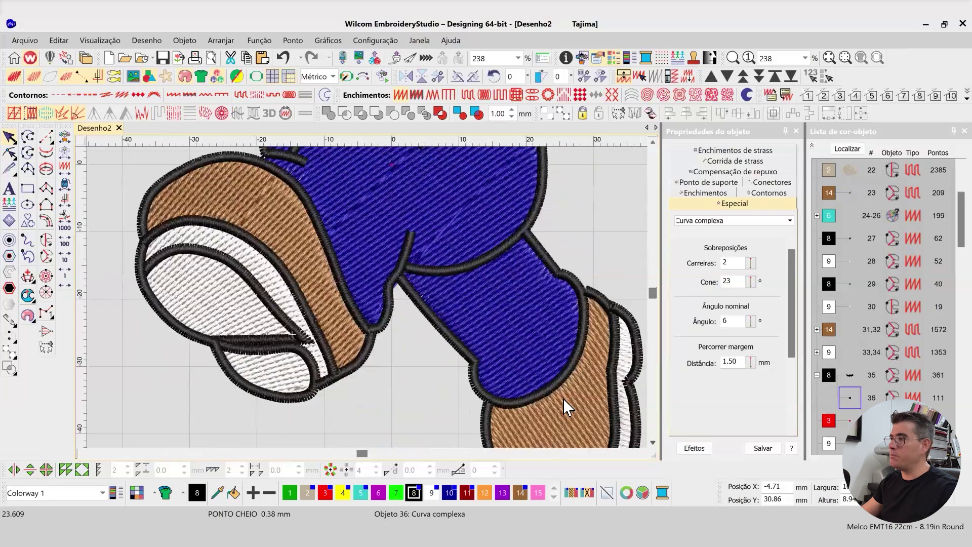
pyautogui.scroll(-6, 377, 269)
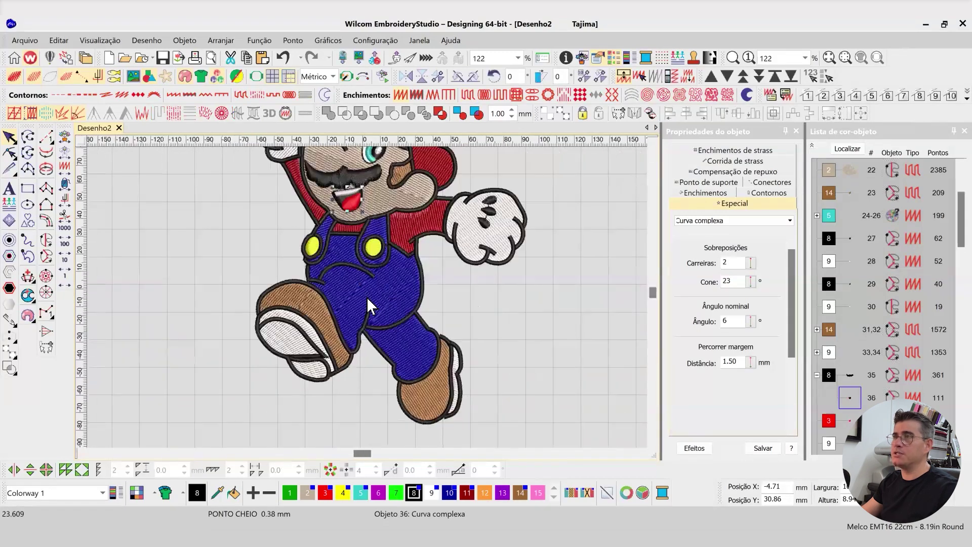
pyautogui.scroll(2, 367, 297)
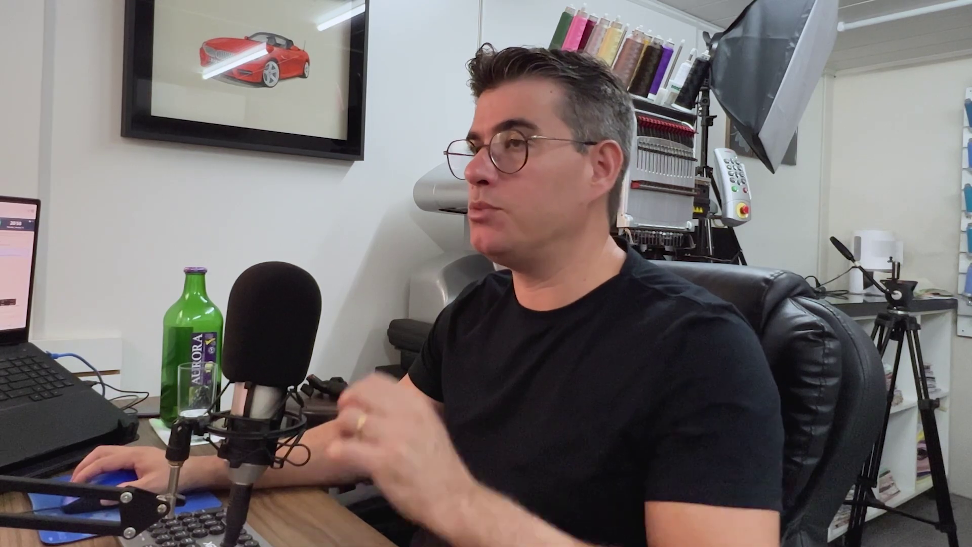